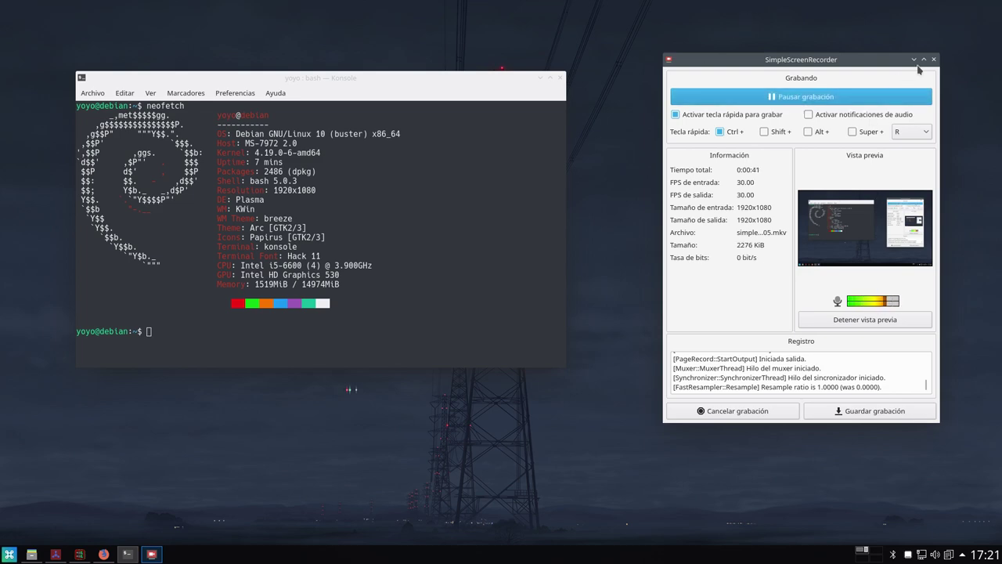
Minimize the screen recorder and terminal windows, and bring the Cadence window up in a free area of the desktop
left_click(914, 59)
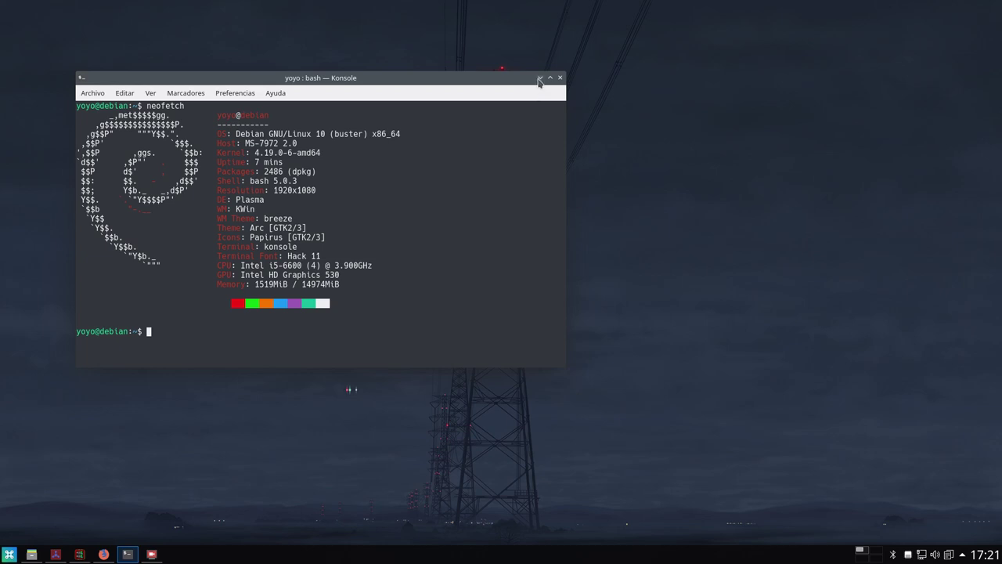
left_click(540, 78)
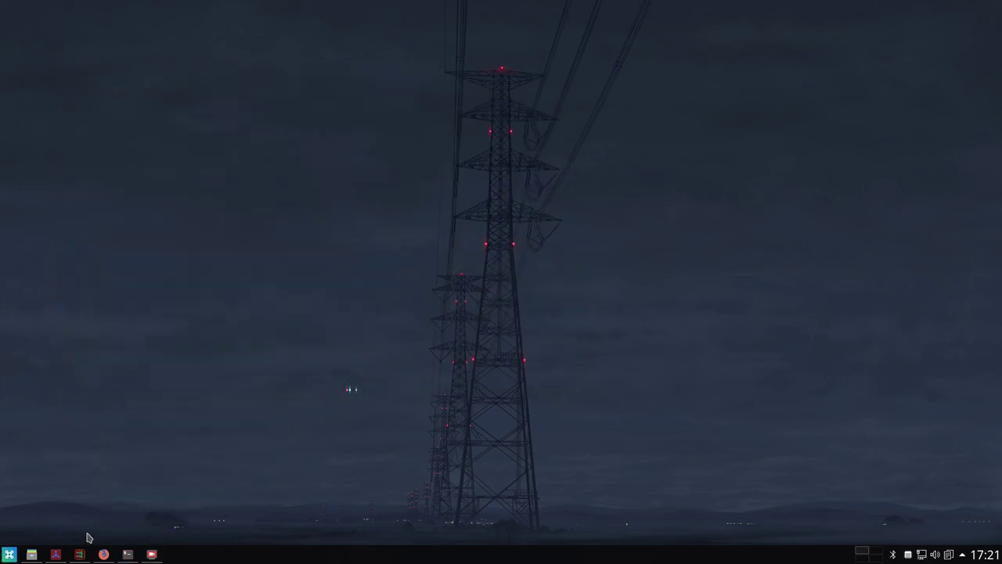
left_click(56, 554)
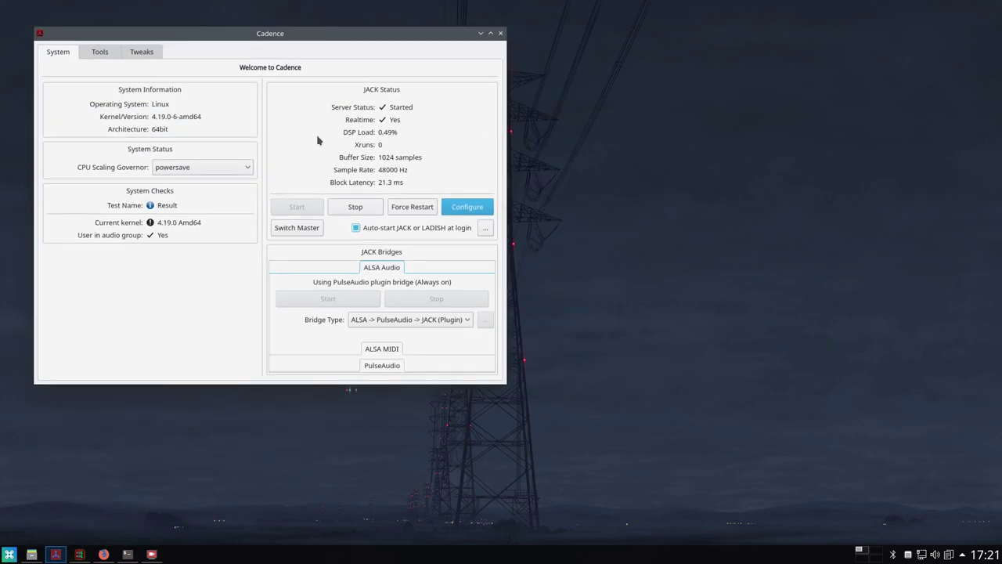
left_click_drag(270, 32, 324, 52)
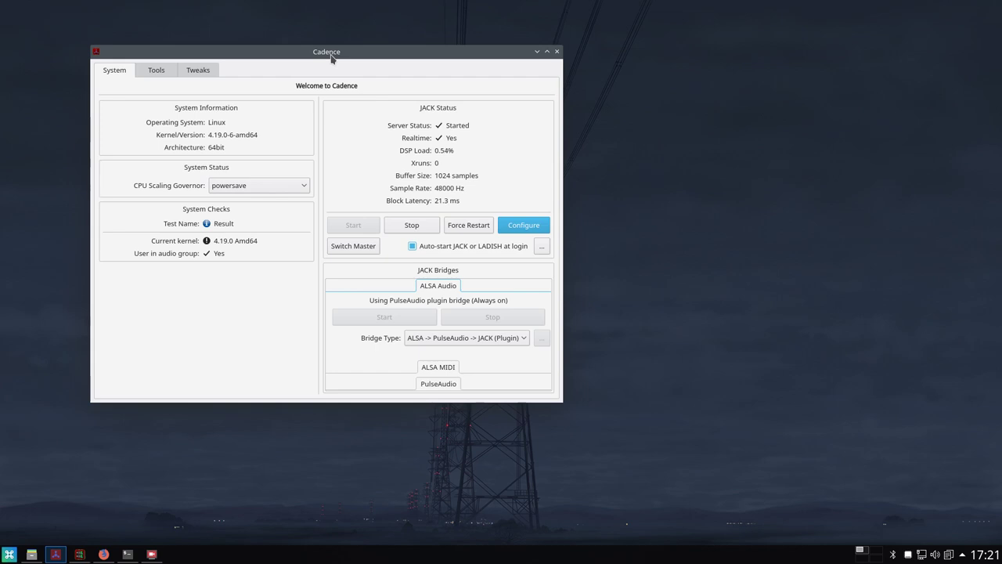
Examine the JACK driver settings and the PulseAudio bridge section in Cadence, and minimize its window
left_click(521, 227)
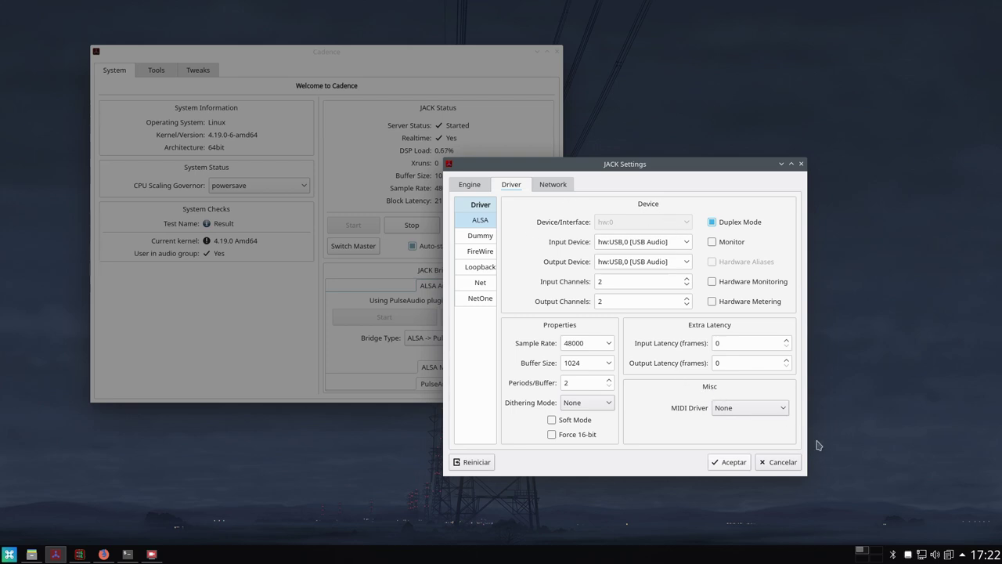
left_click(780, 462)
left_click(429, 385)
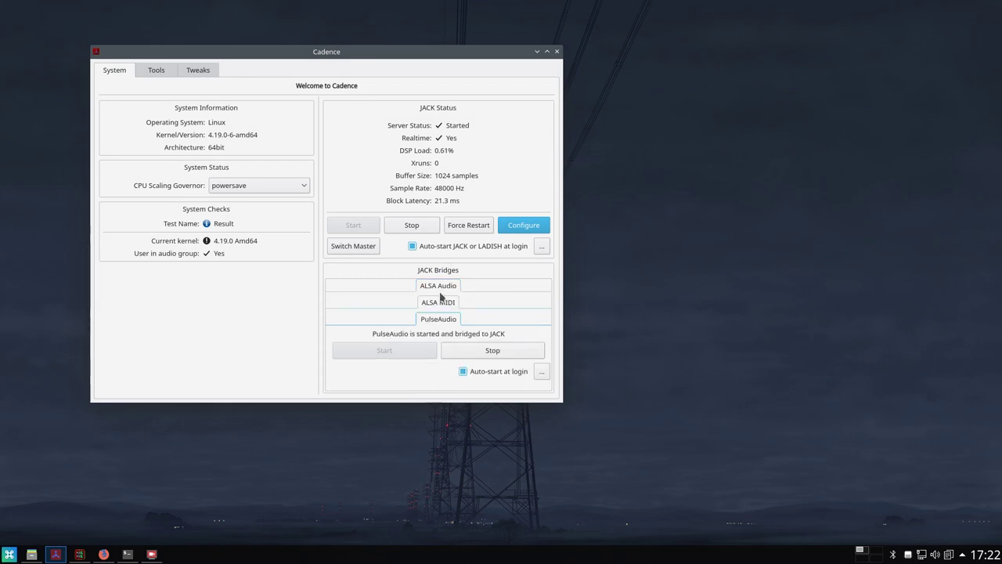
left_click(537, 51)
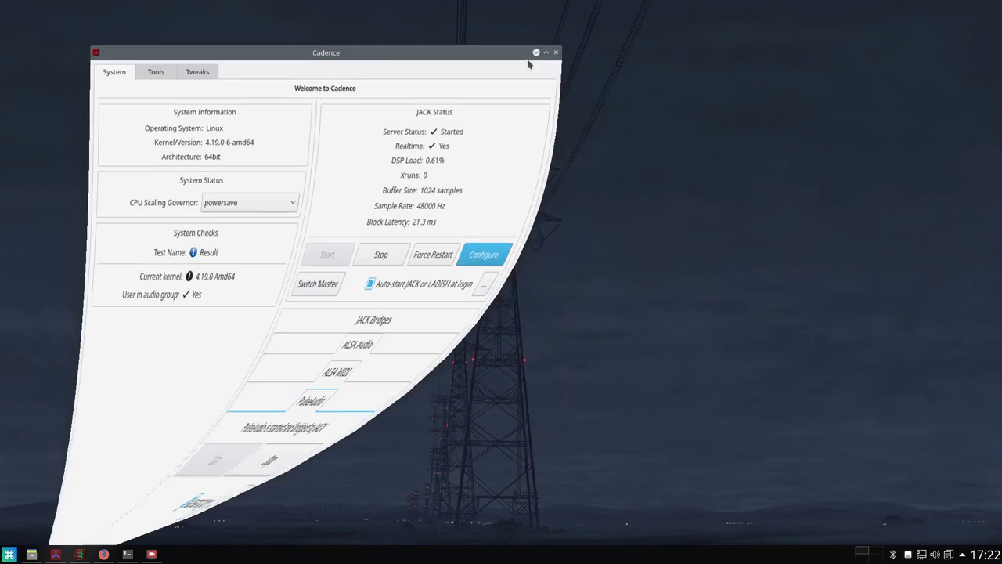
Switch to Carla and examine the patchbay connections alongside the SimpleScreenRecorder window, and minimize both windows
left_click(79, 554)
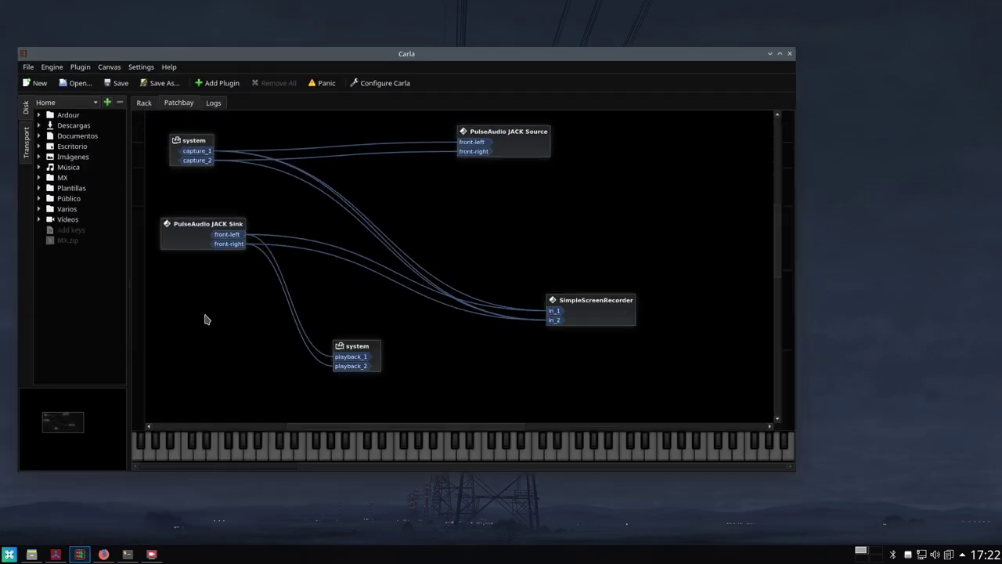
left_click_drag(396, 57, 389, 22)
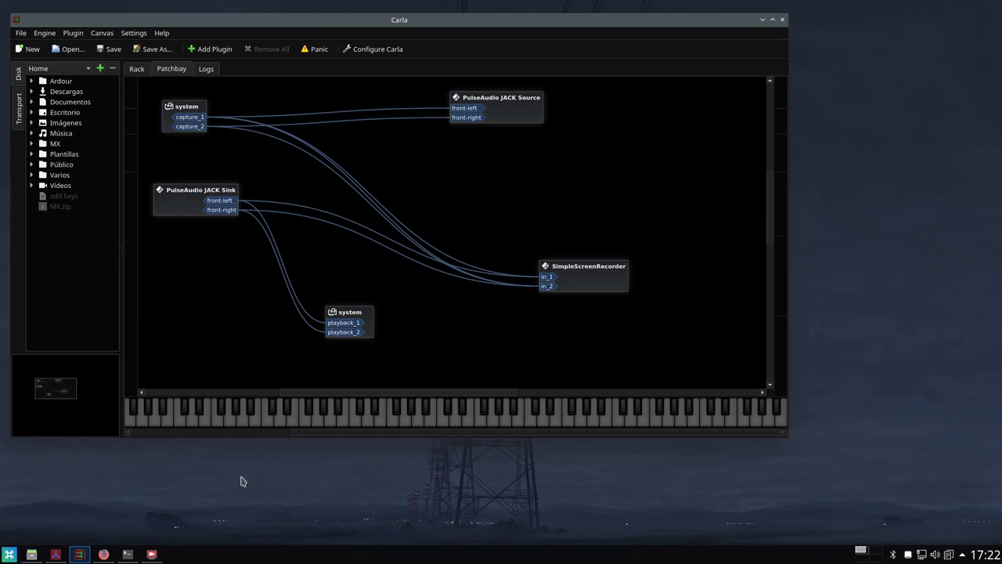
left_click(151, 556)
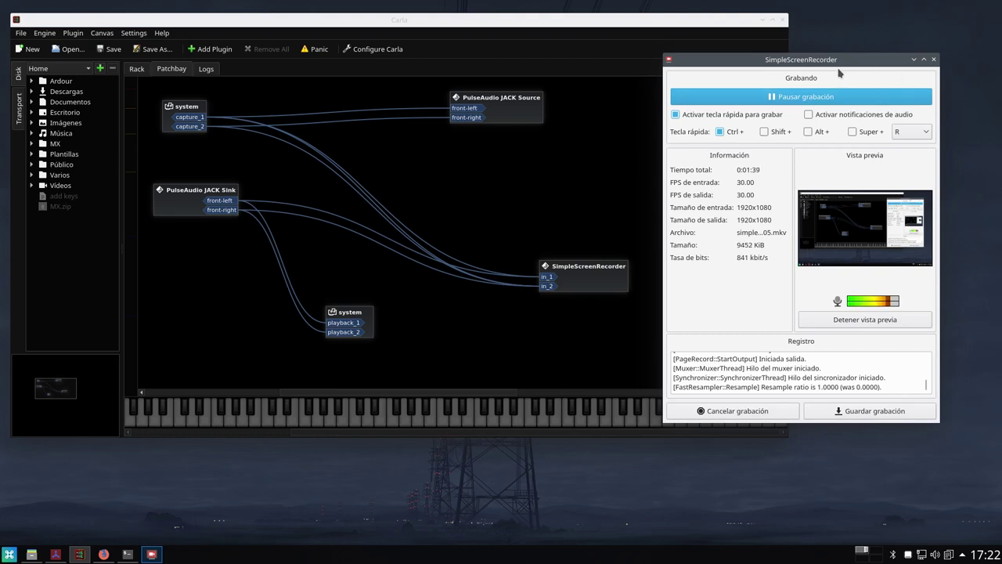
left_click_drag(834, 60, 818, 97)
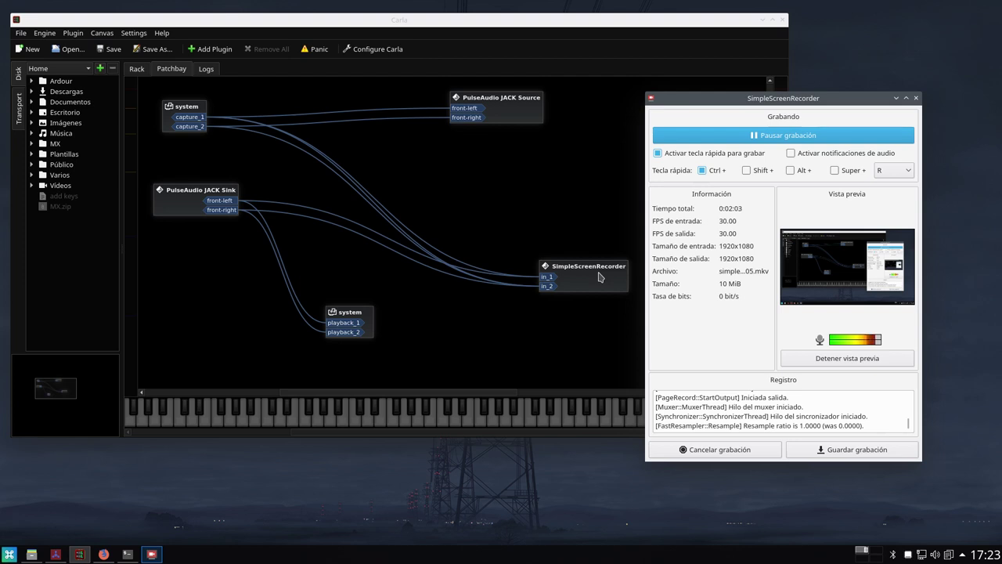
left_click(897, 98)
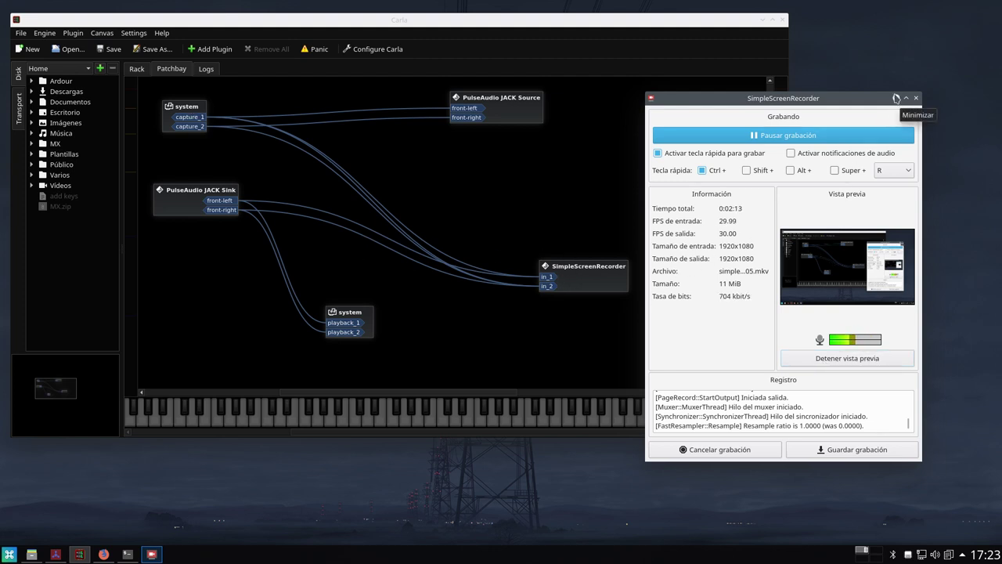
left_click(763, 21)
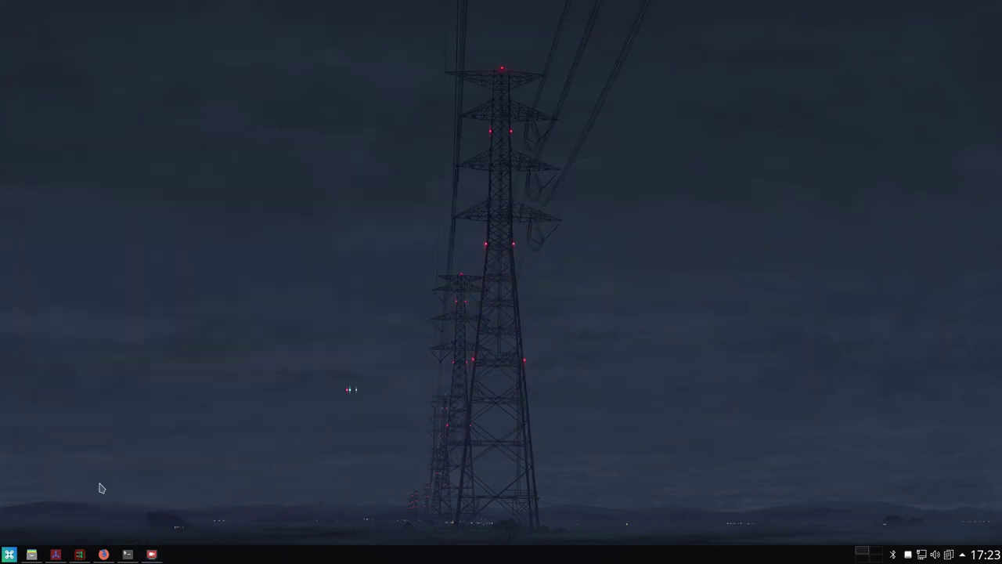
Switch to Firefox and read the two introductory sentences under About KXStudio, highlighting them temporarily
left_click(103, 553)
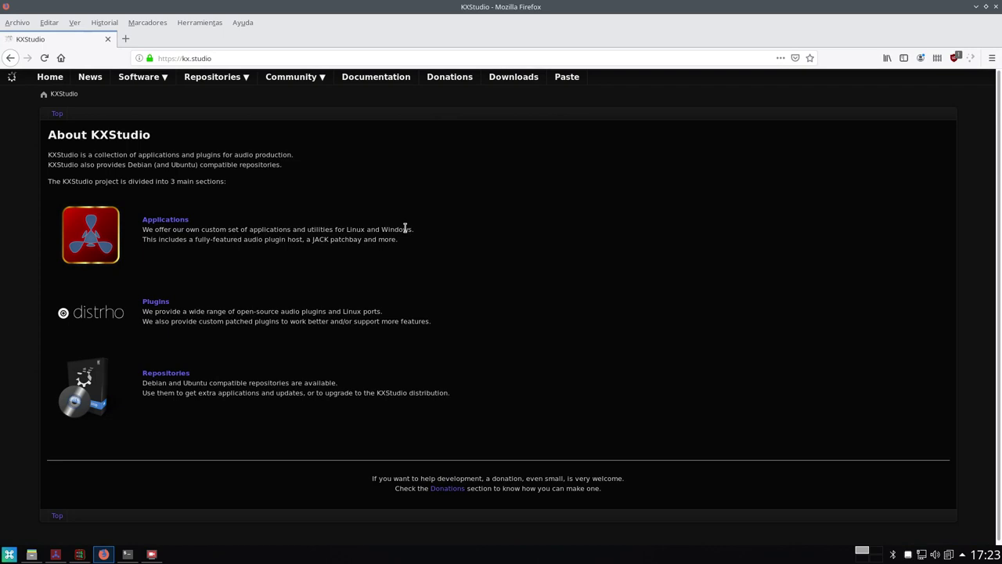
left_click_drag(300, 168, 31, 163)
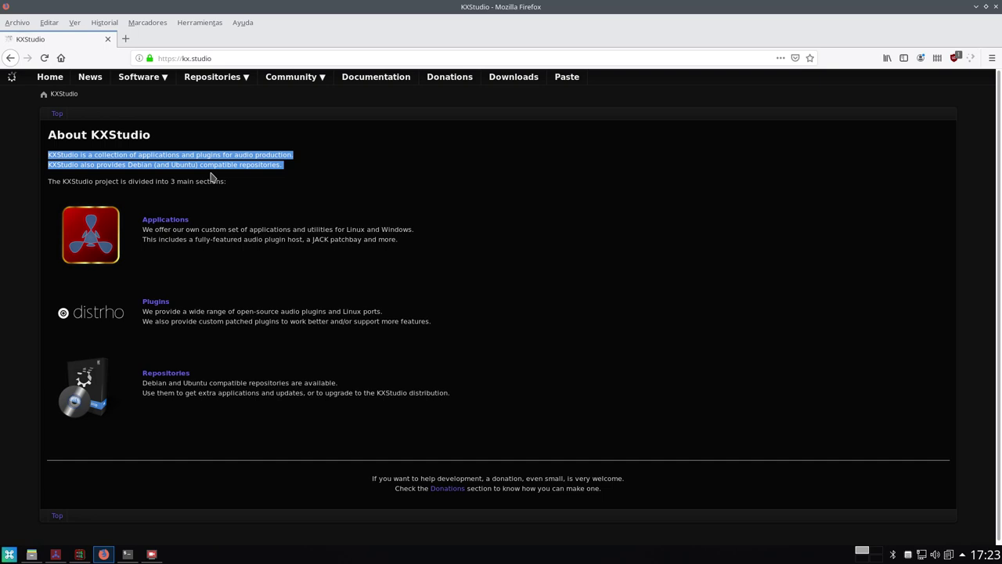
left_click(209, 205)
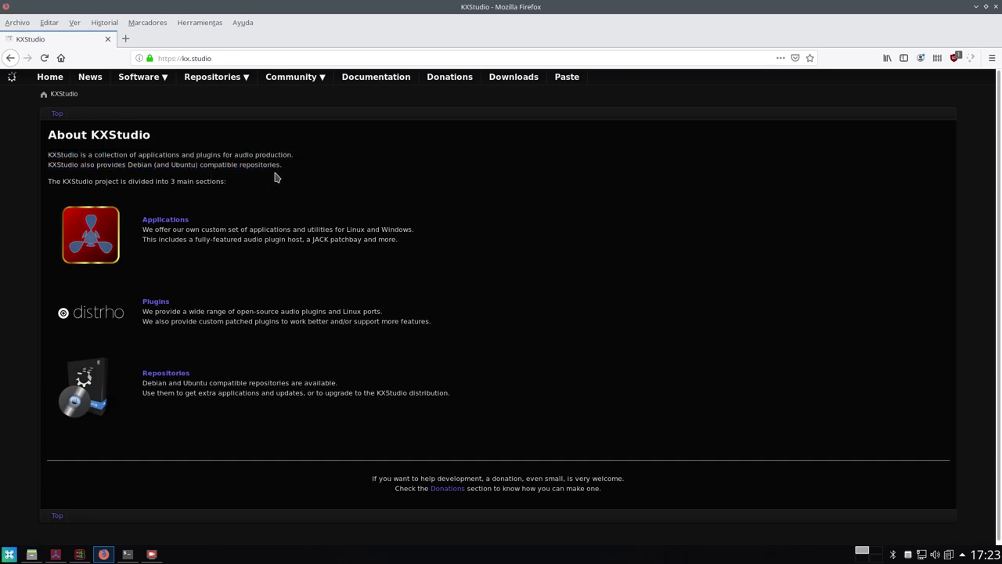
left_click_drag(254, 164, 41, 160)
left_click(452, 143)
Open salmorejogeek.com in a new browser tab
left_click(126, 38)
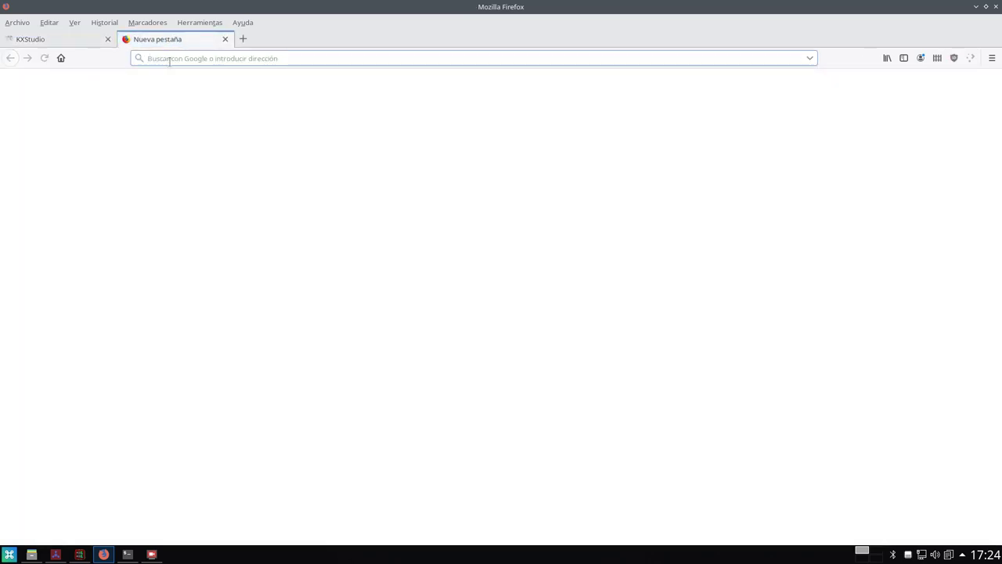
type("salmorejogeek.com")
key("Return")
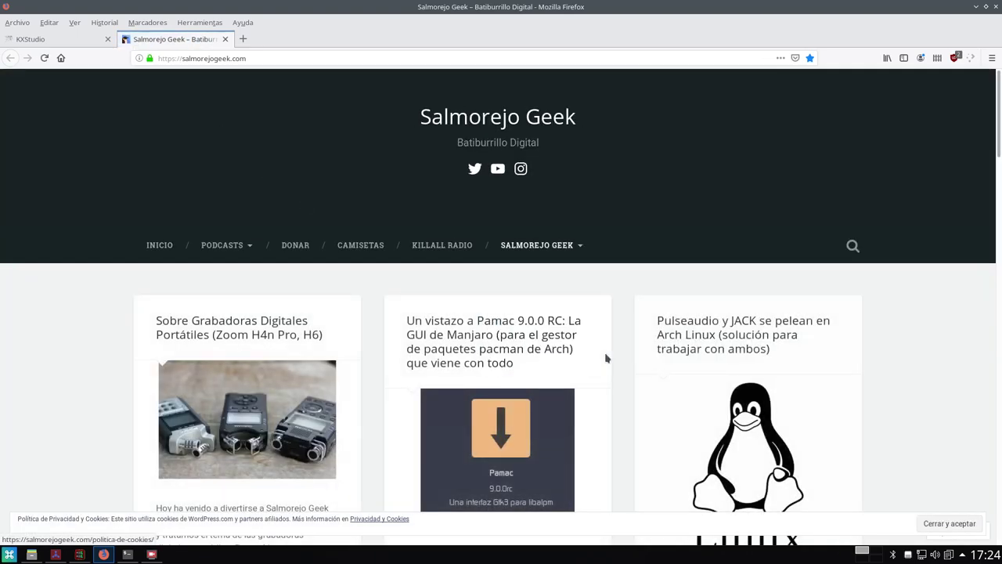
Load the older blog entries and open the article on installing JACK and PulseAudio Bridge via Cadence in Debian
scroll(407, 347, "down", 20)
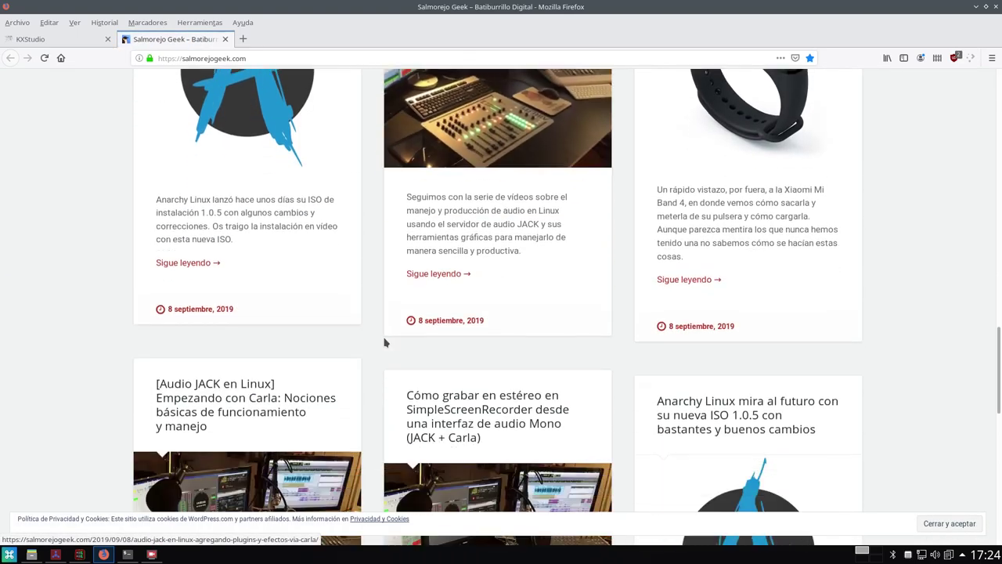
scroll(385, 342, "down", 10)
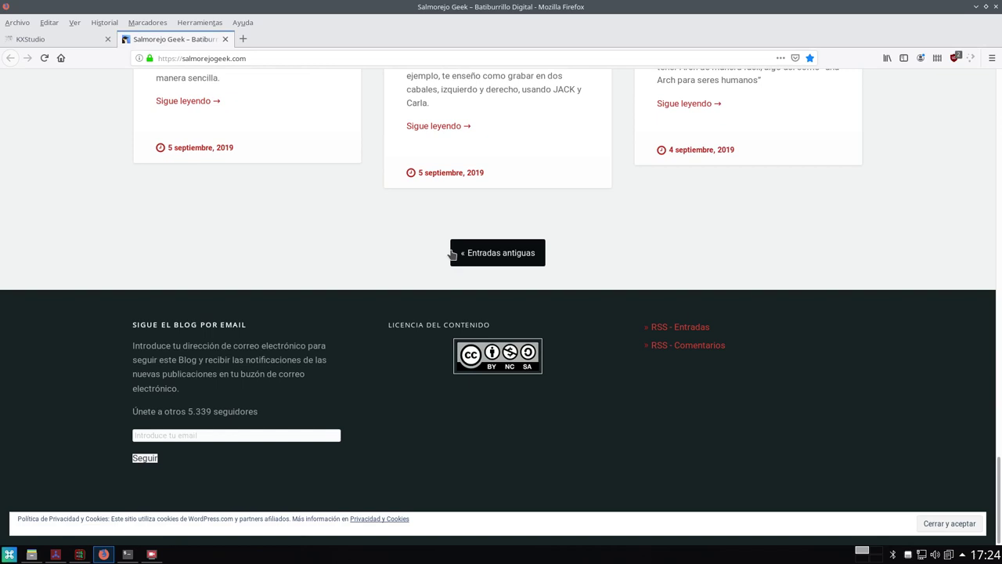
left_click(450, 252)
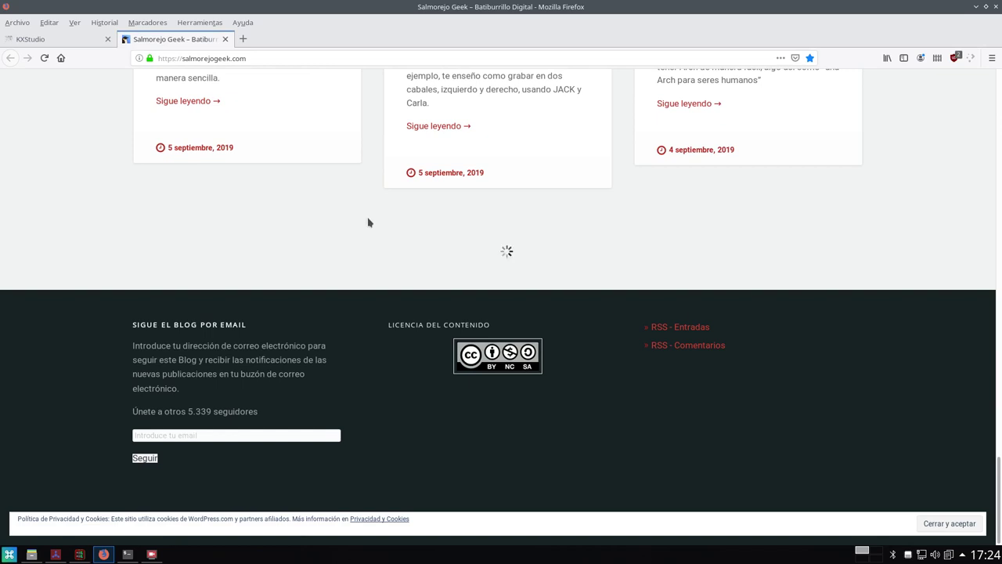
scroll(181, 314, "down", 3)
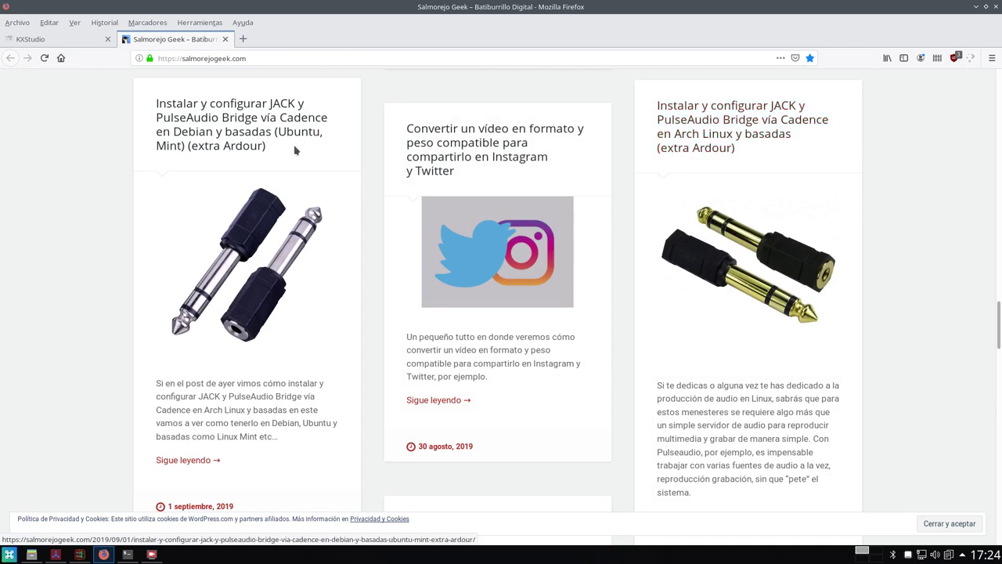
left_click(248, 274)
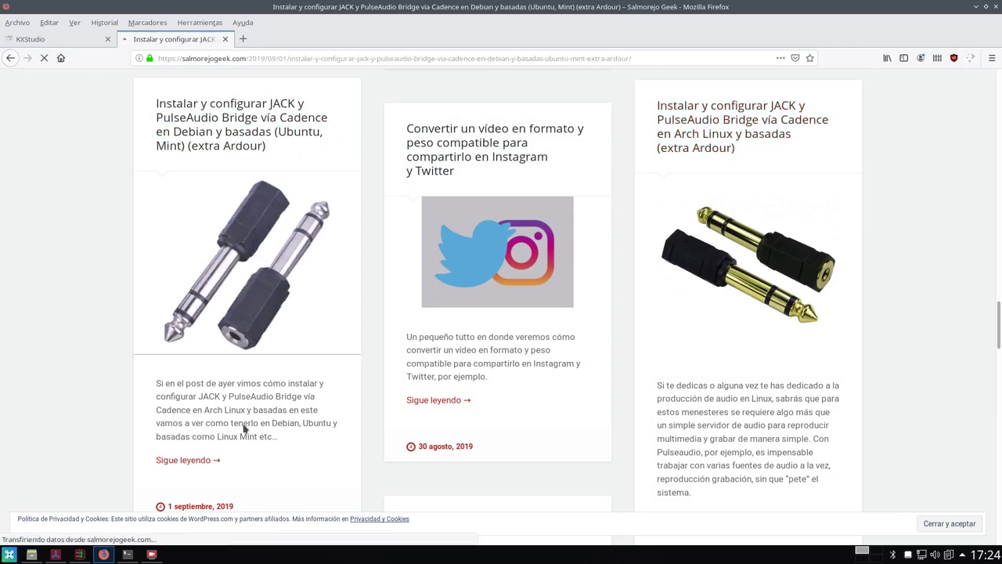
Read through the article's sections on the KXStudio repositories, JACK and plugin installation, and Ardour
scroll(222, 403, "down", 15)
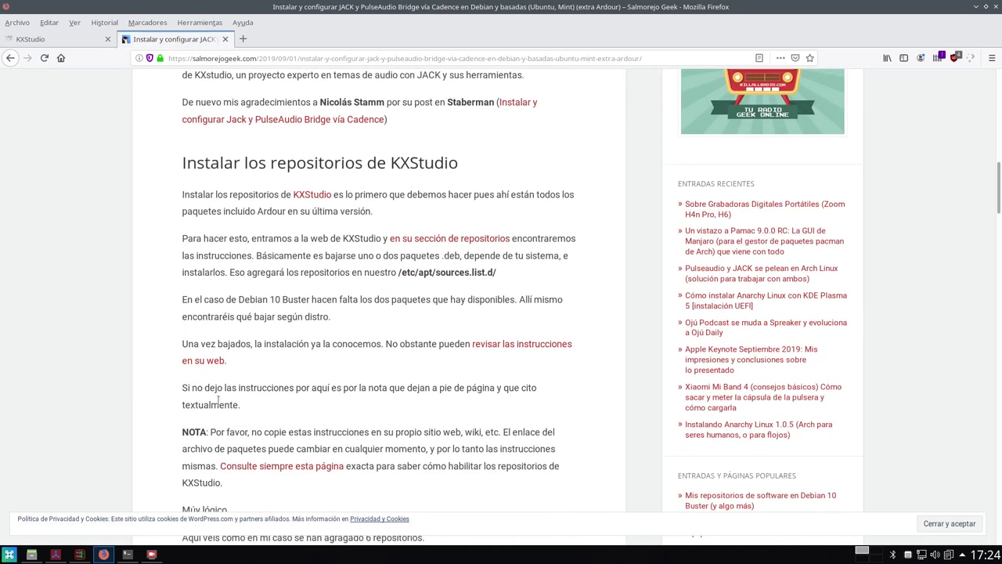
scroll(454, 399, "down", 10)
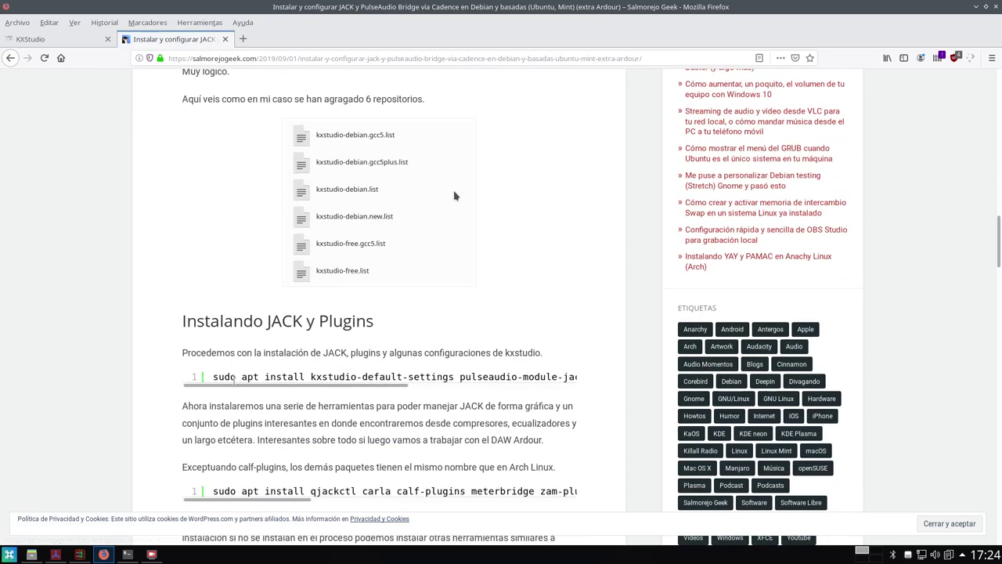
scroll(454, 195, "down", 3)
scroll(375, 204, "down", 2)
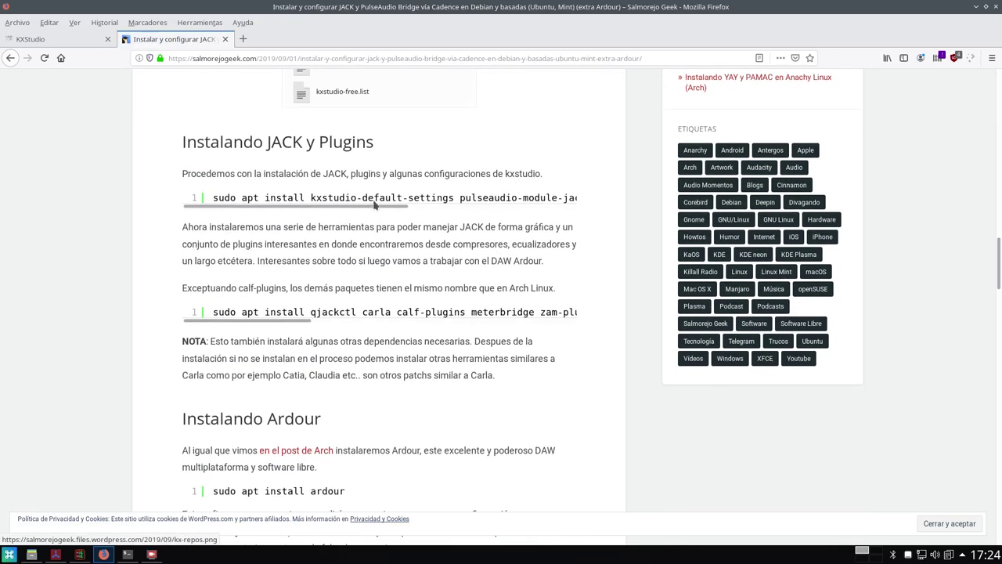
scroll(375, 204, "down", 4)
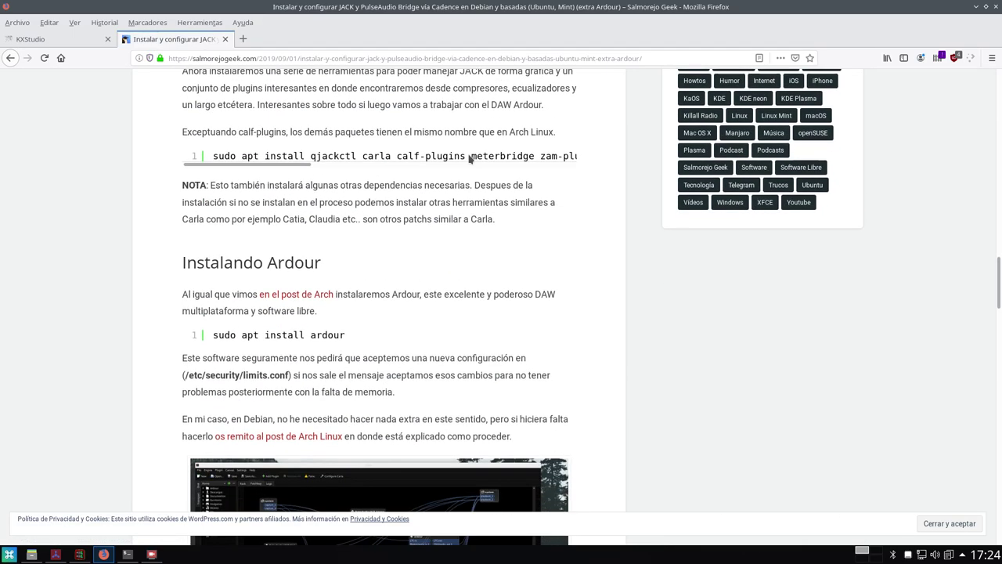
Return to the KXStudio page in Firefox and place its tab after the article's tab
left_click(976, 7)
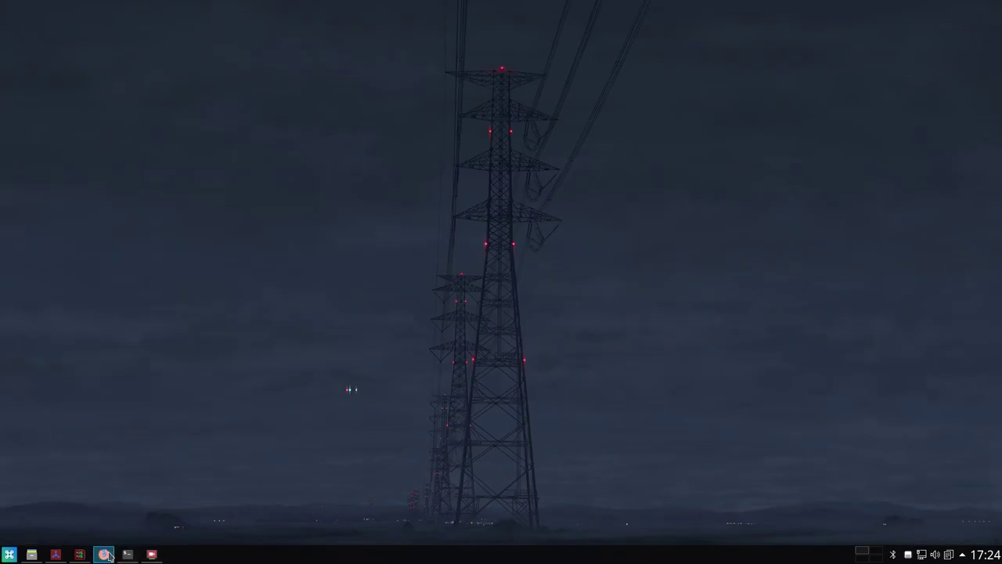
left_click(106, 554)
left_click(71, 42)
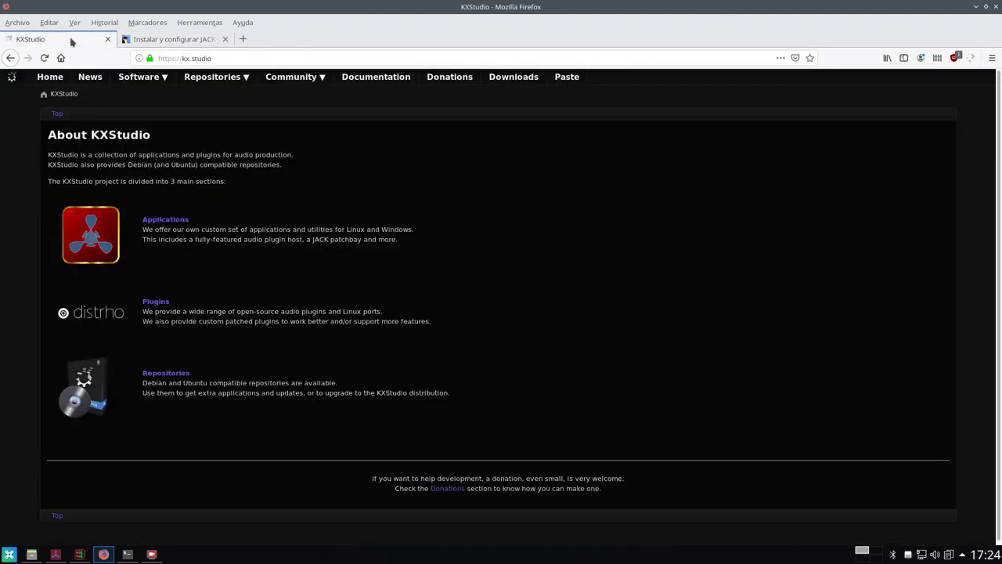
left_click(174, 40)
left_click(168, 39)
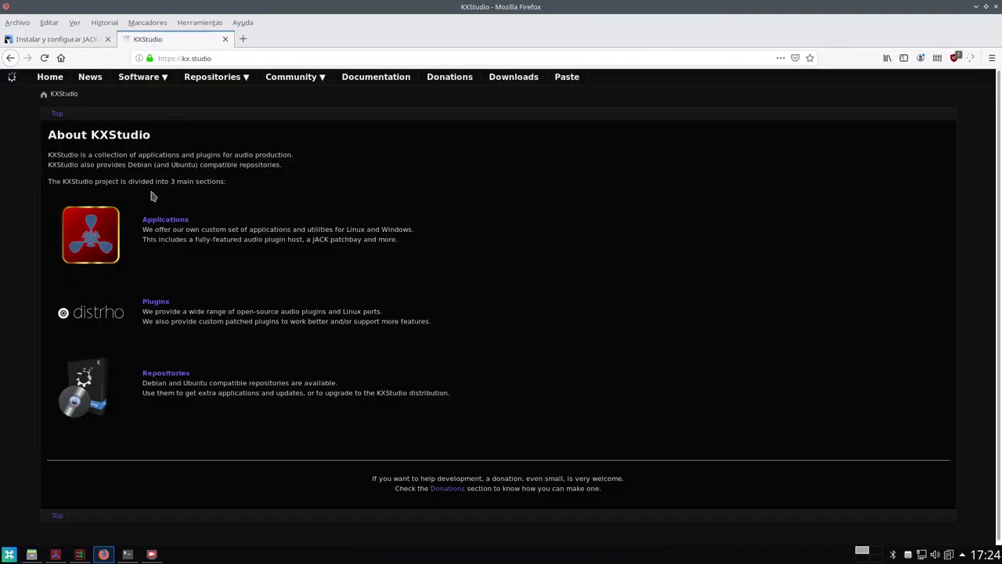
Open the applications list in the KXStudio Repositories section, look through the packages and enlarge the cadence screenshot
left_click(201, 77)
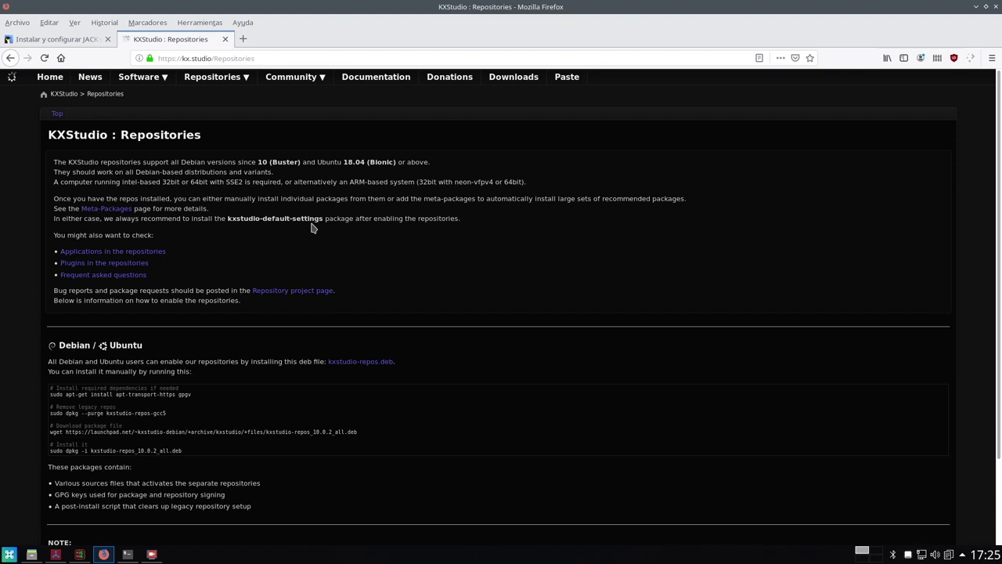
left_click(119, 252)
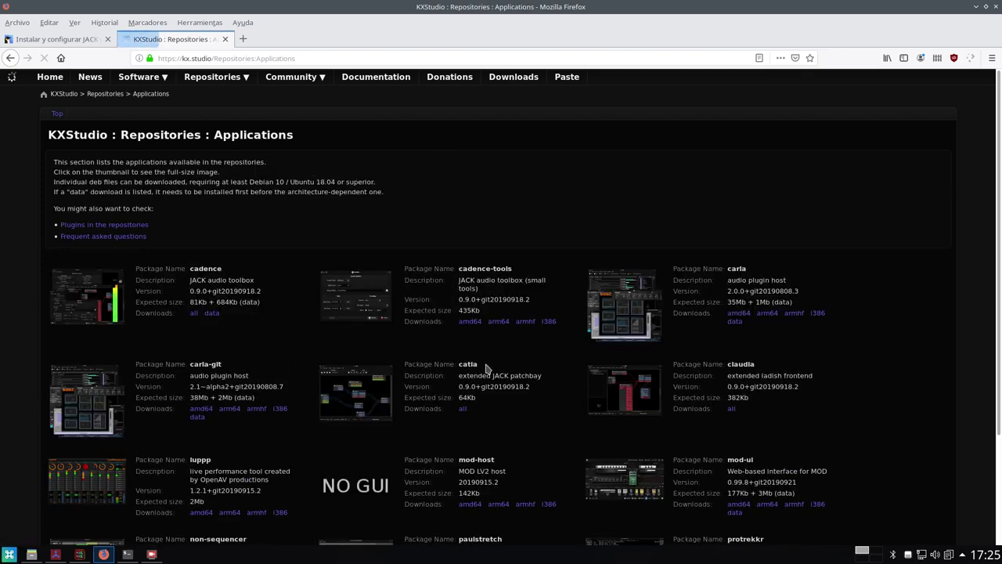
scroll(486, 368, "down", 3)
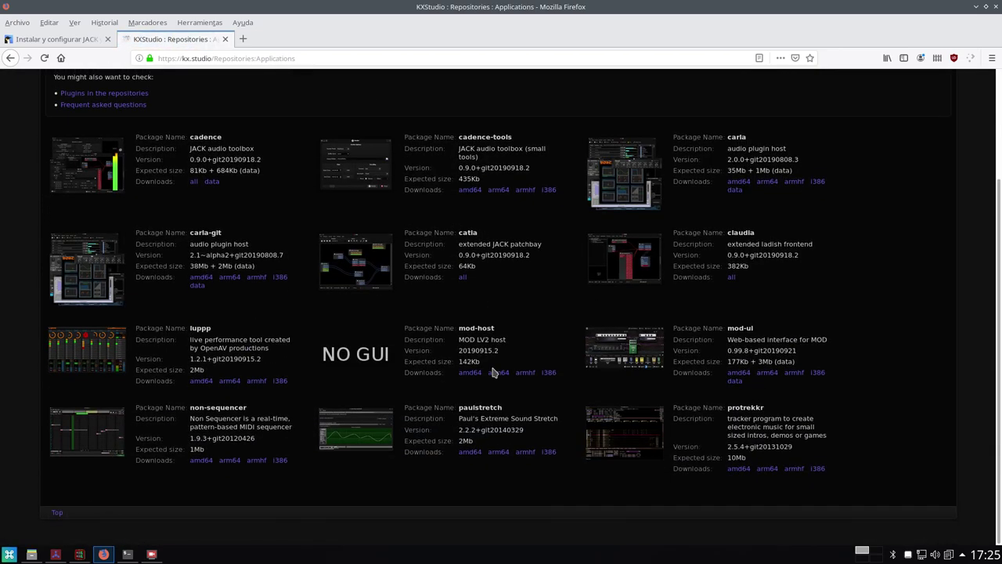
scroll(493, 372, "up", 2)
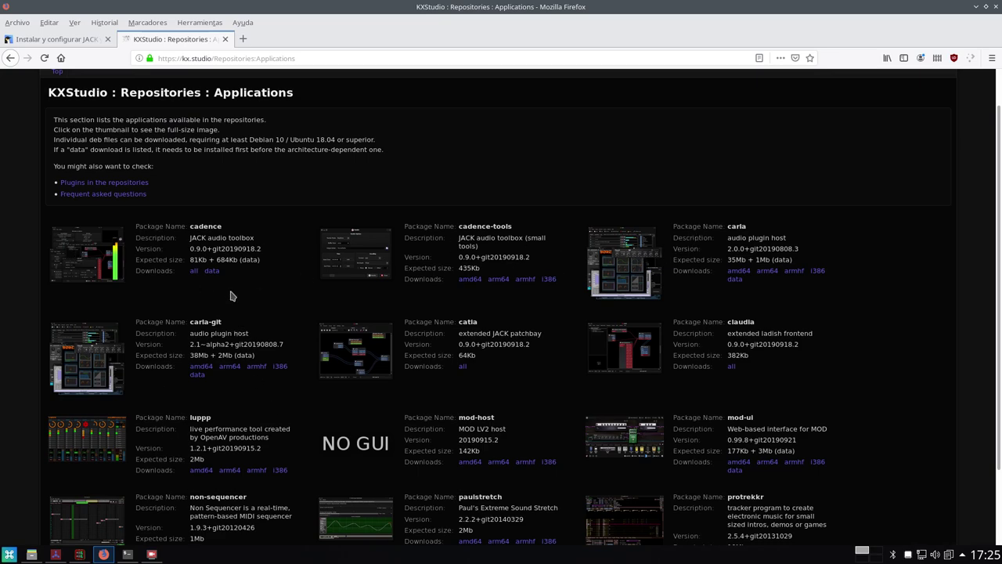
left_click(75, 269)
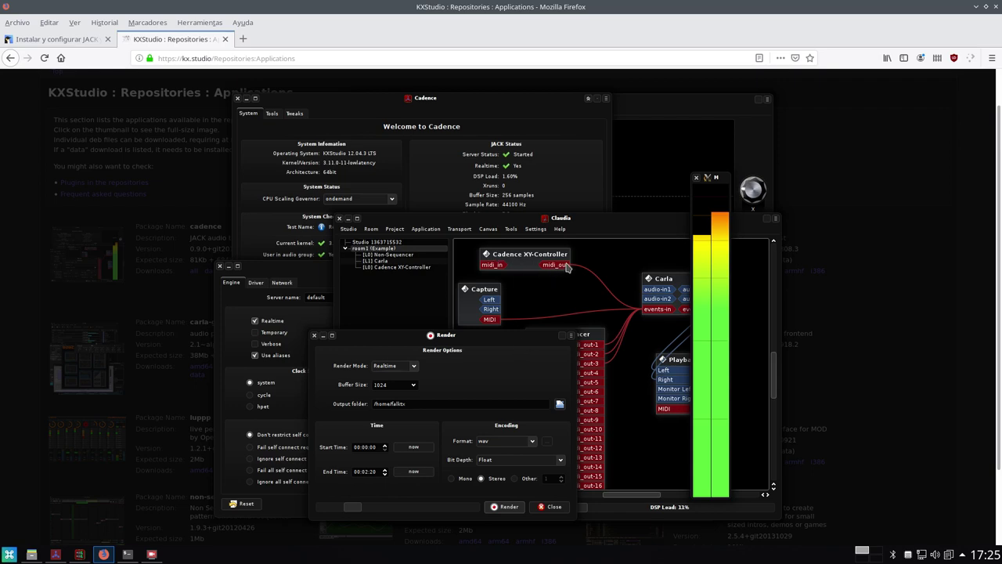
Close the enlarged cadence screenshot and examine the full-size screenshot of the carla package
left_click(871, 241)
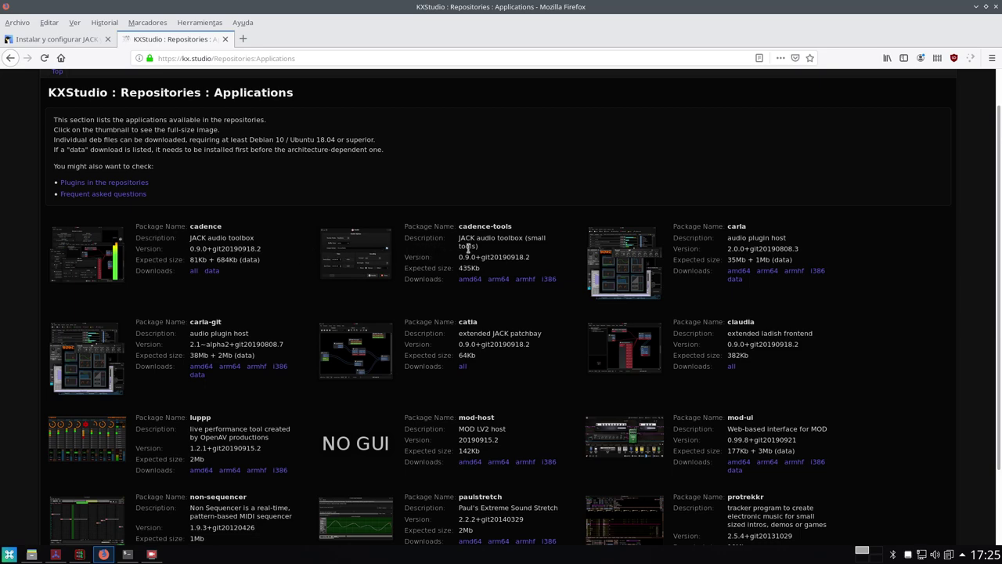
left_click(639, 284)
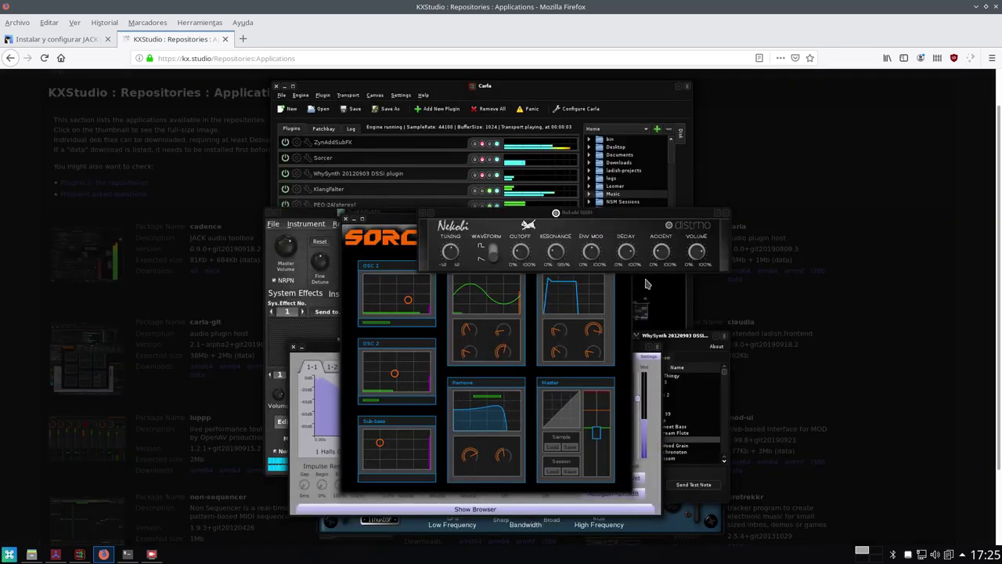
left_click(835, 274)
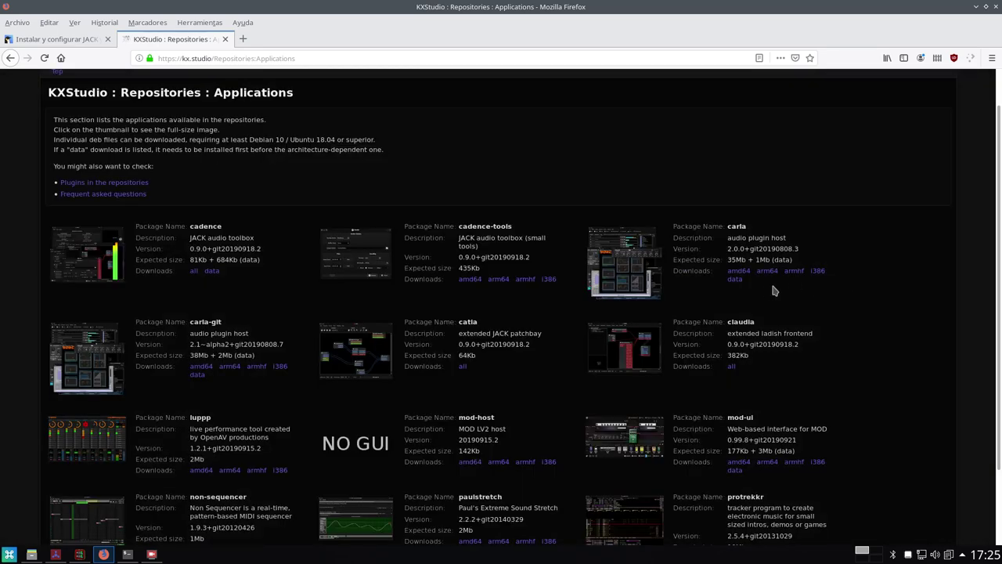
left_click(631, 287)
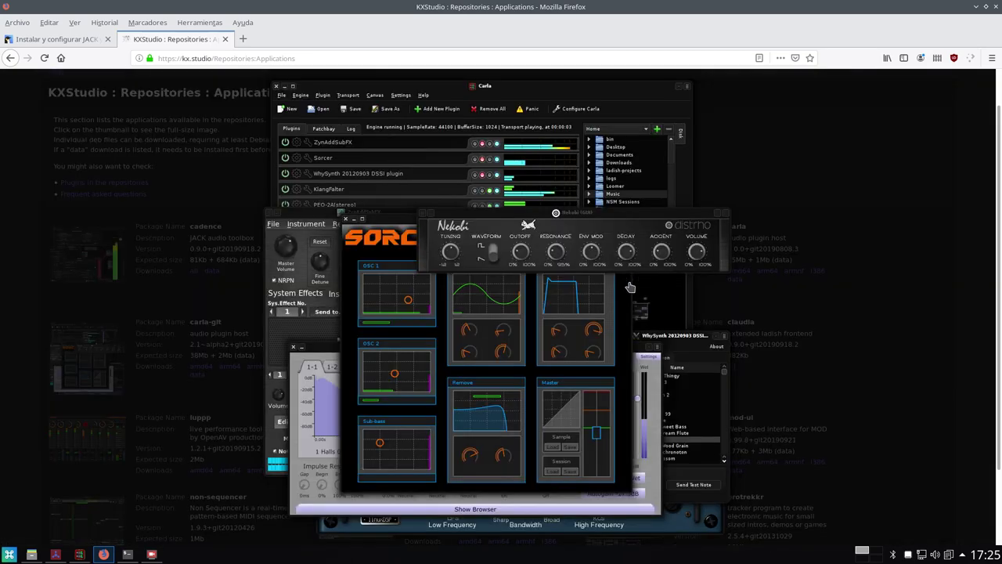
left_click(836, 290)
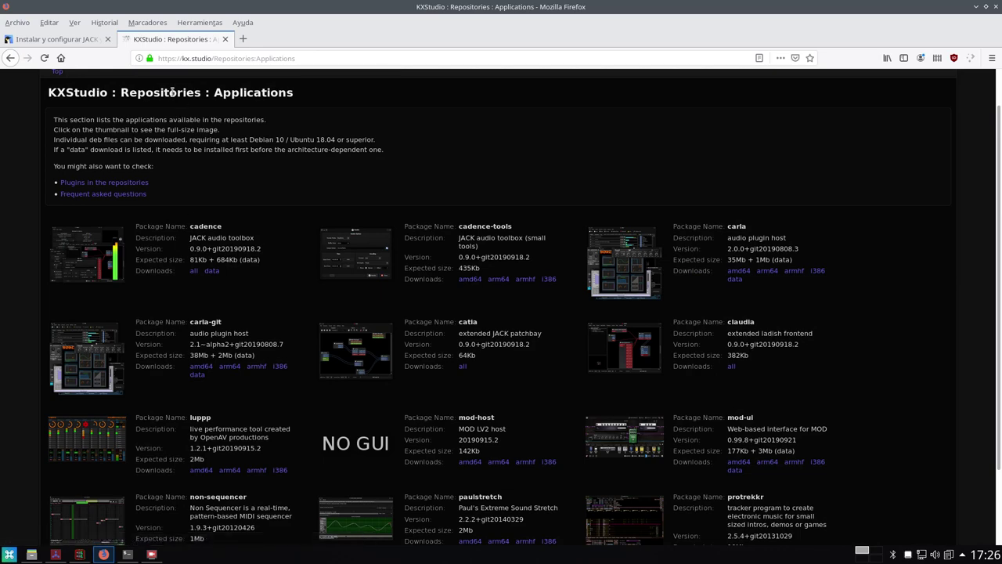
Open the page of applications made by the KXStudio Team and look through its entries
scroll(156, 165, "up", 1)
scroll(156, 165, "up", 1)
mouse_move(138, 77)
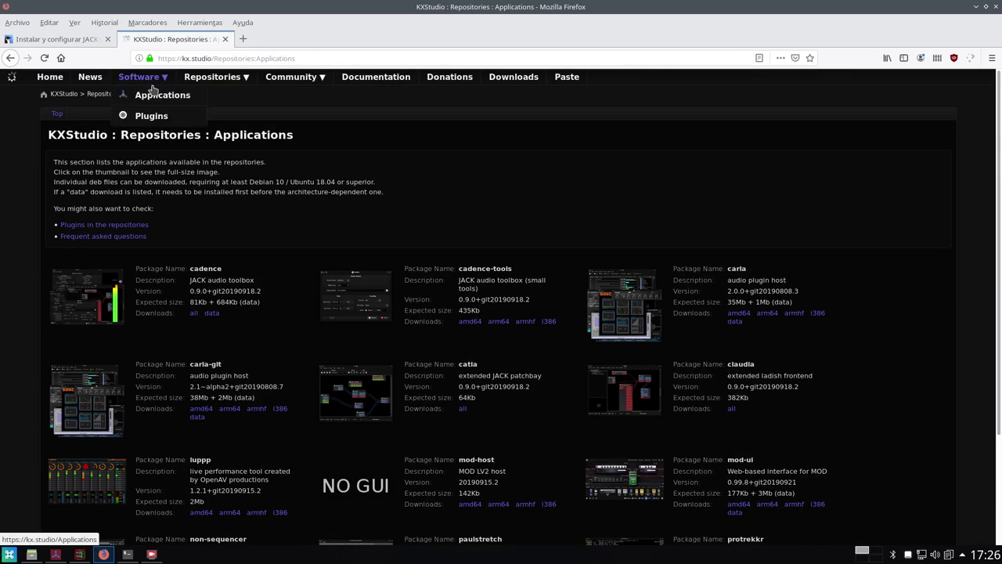
left_click(152, 102)
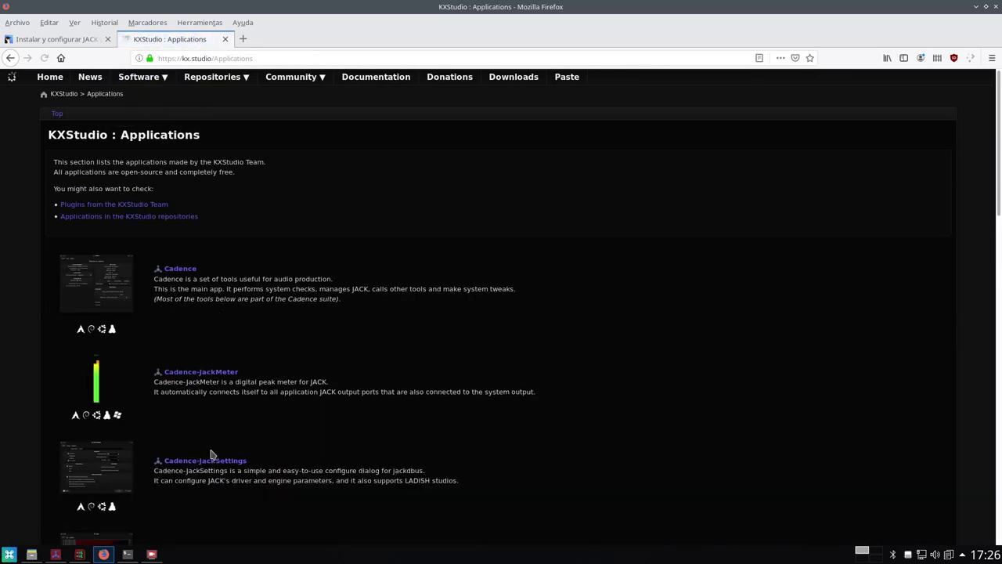
scroll(211, 438, "down", 3)
scroll(212, 437, "down", 6)
scroll(212, 418, "up", 10)
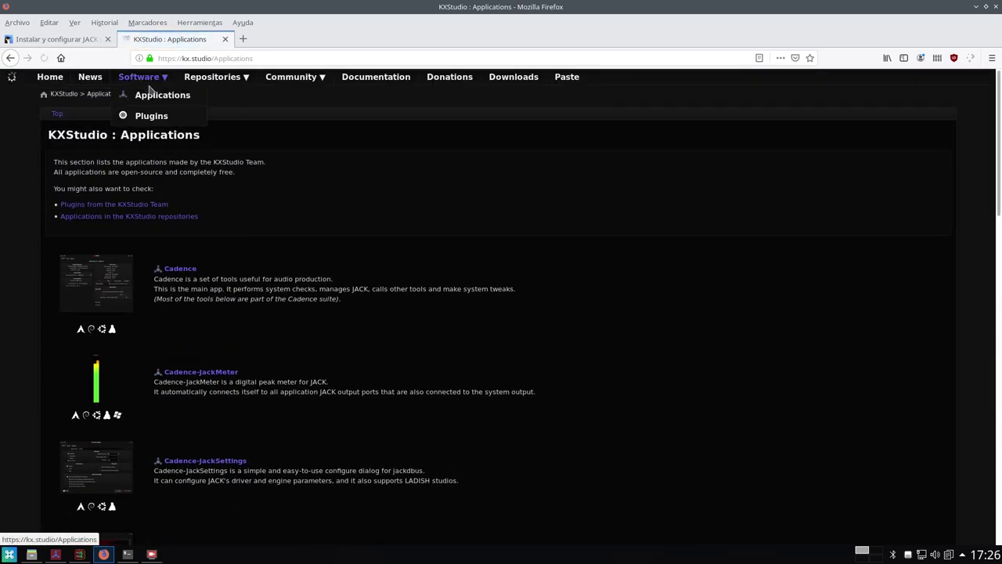
Go to the KXStudio Repositories page, open its applications list and look through the packages again
mouse_move(186, 88)
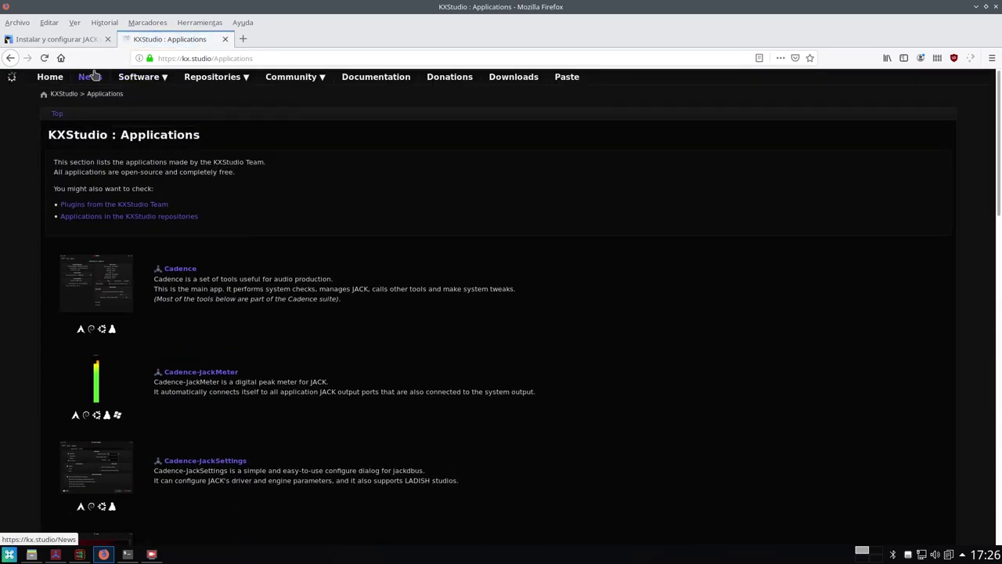
left_click(207, 82)
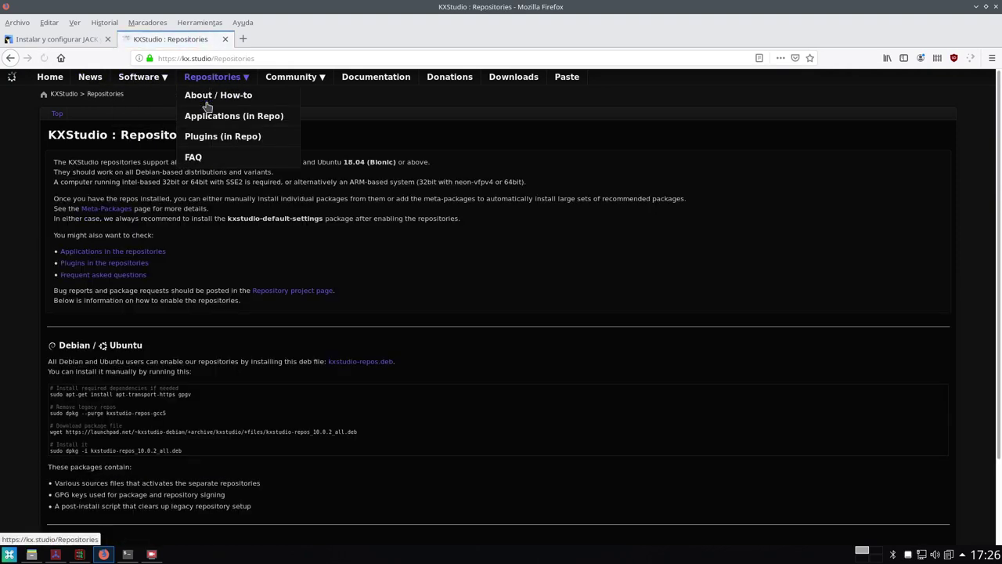
left_click(122, 252)
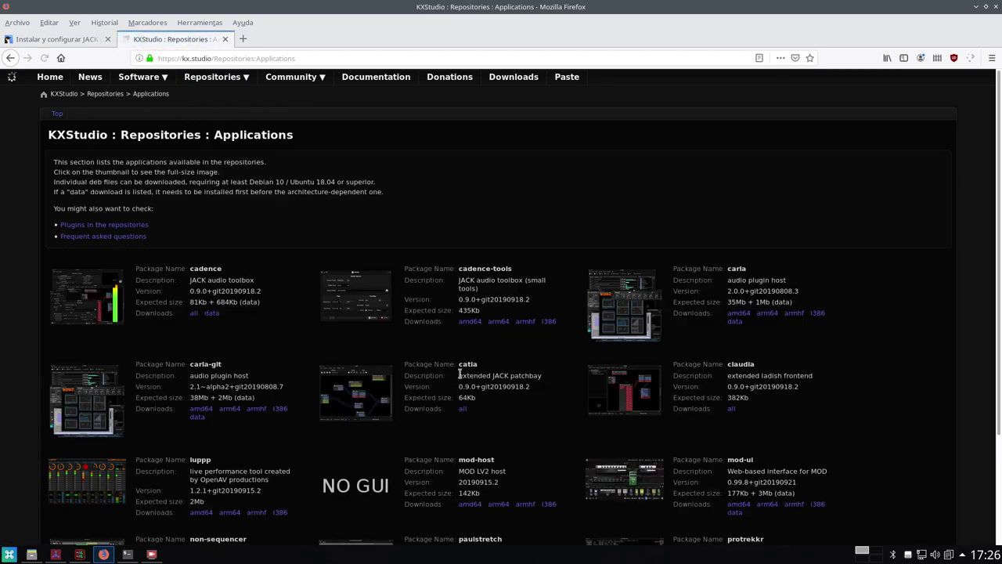
scroll(460, 374, "down", 3)
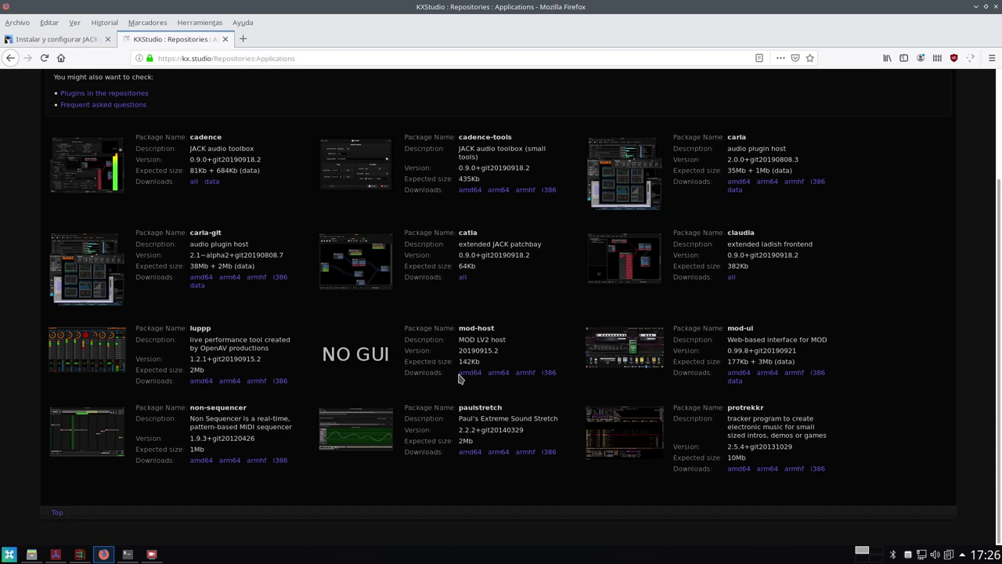
scroll(460, 379, "up", 3)
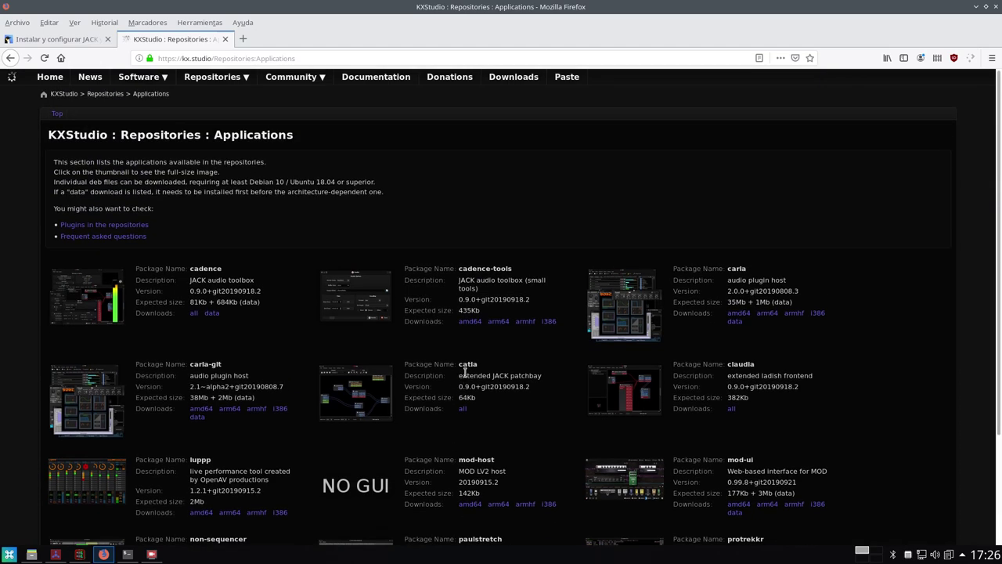
Return to the Repositories page and copy the sentence on the Debian and Ubuntu versions that the repositories support
left_click(225, 82)
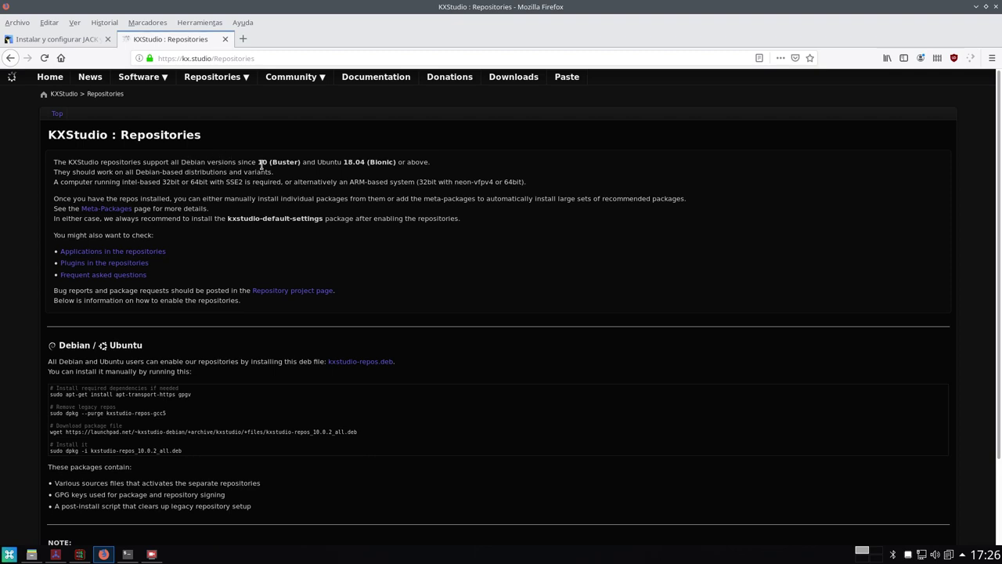
left_click_drag(53, 162, 432, 163)
right_click(419, 161)
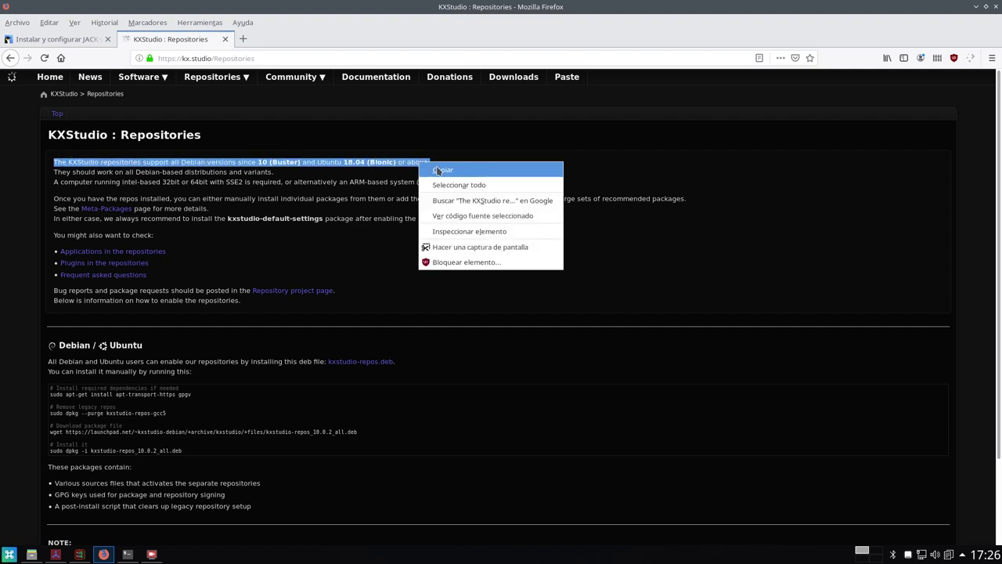
left_click(441, 170)
Open Google Translate in a new tab and translate the copied sentence from English into Spanish
left_click(243, 39)
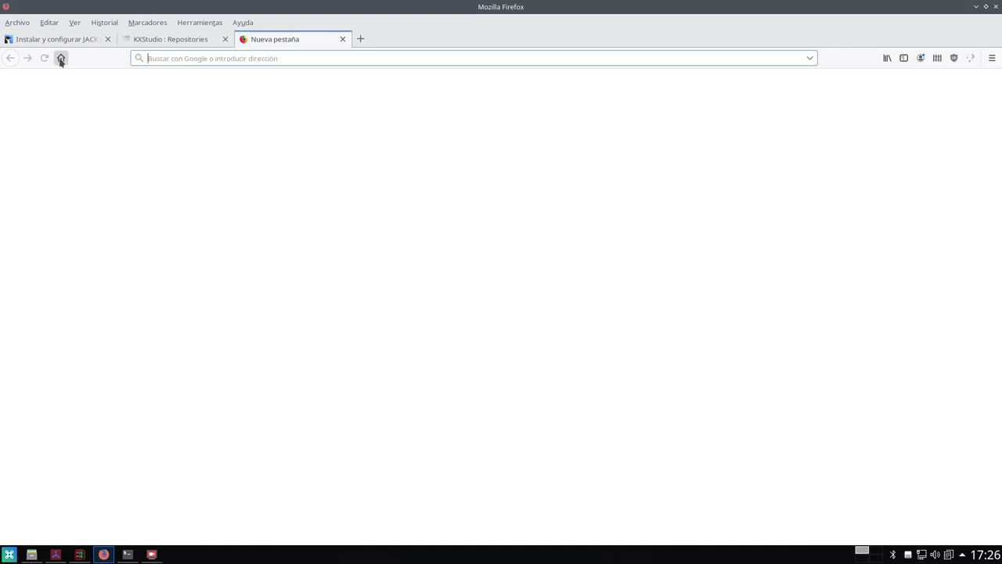
left_click(60, 59)
left_click(913, 85)
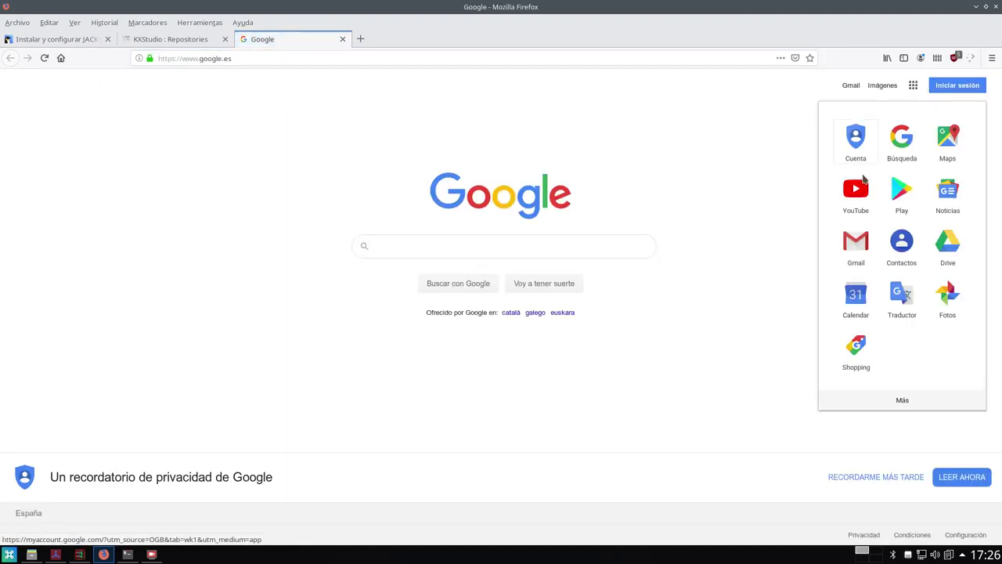
left_click(901, 296)
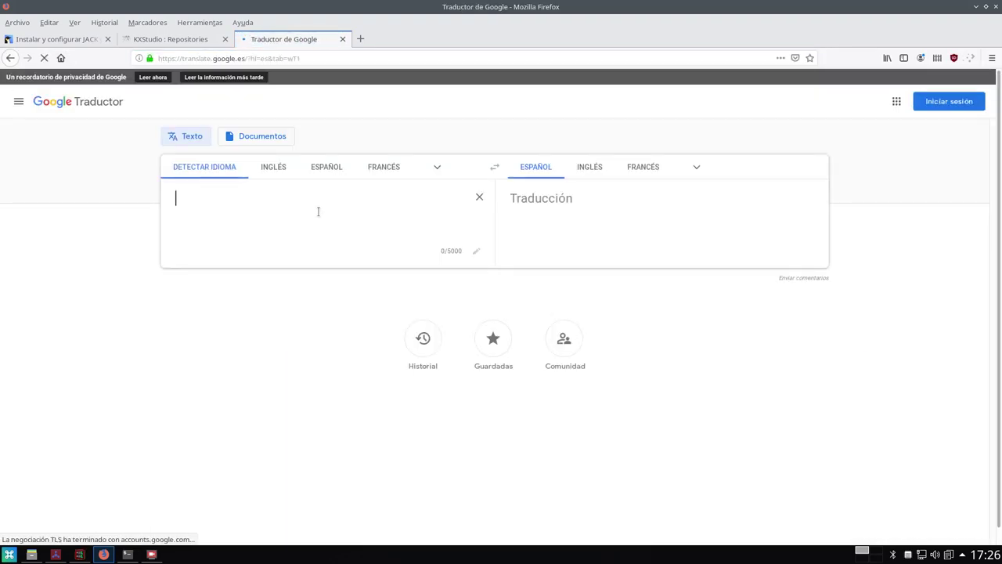
right_click(318, 211)
left_click(368, 271)
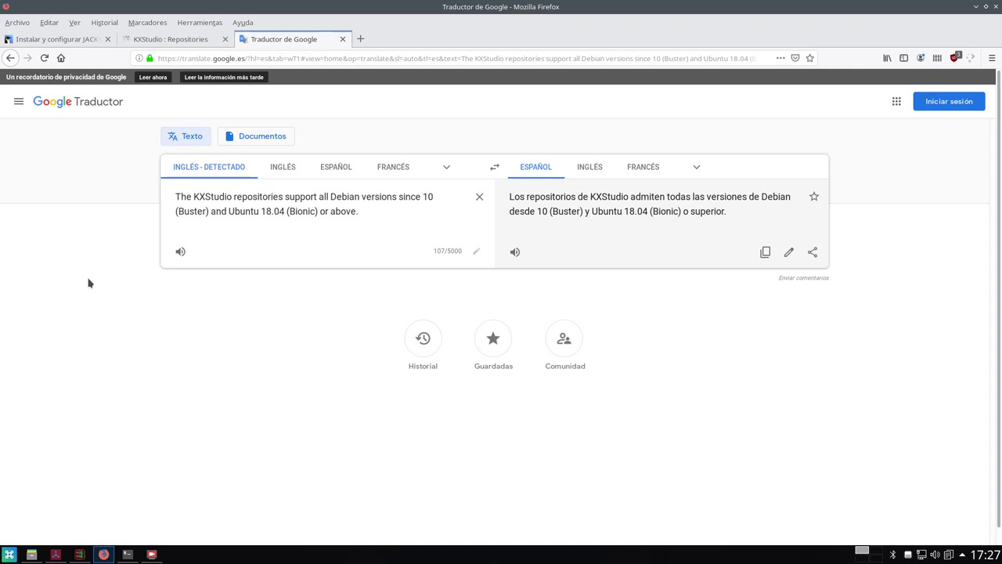
Return to the KXStudio Repositories page and examine its Debian / Ubuntu installation instructions
left_click(157, 38)
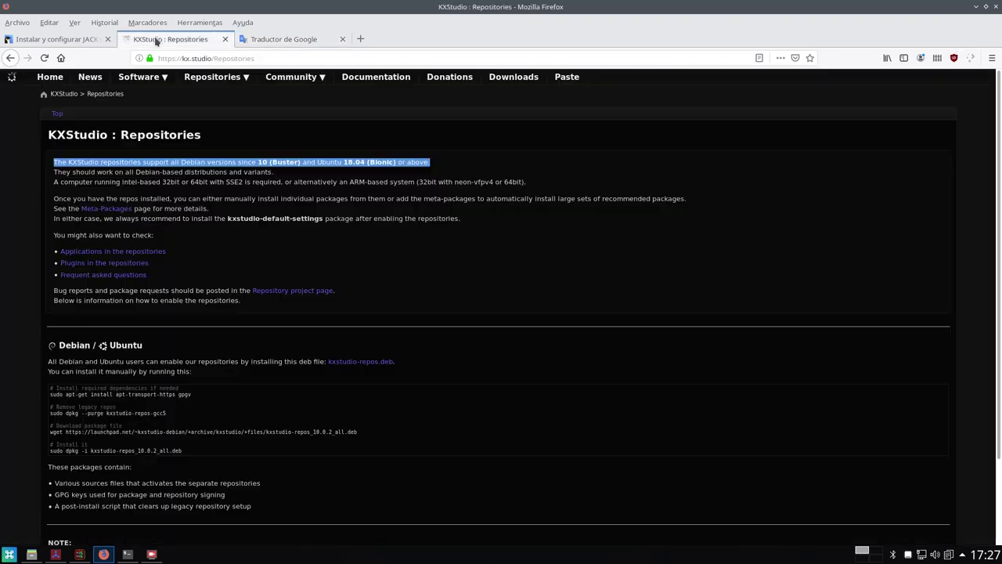
left_click(494, 297)
scroll(329, 274, "down", 3)
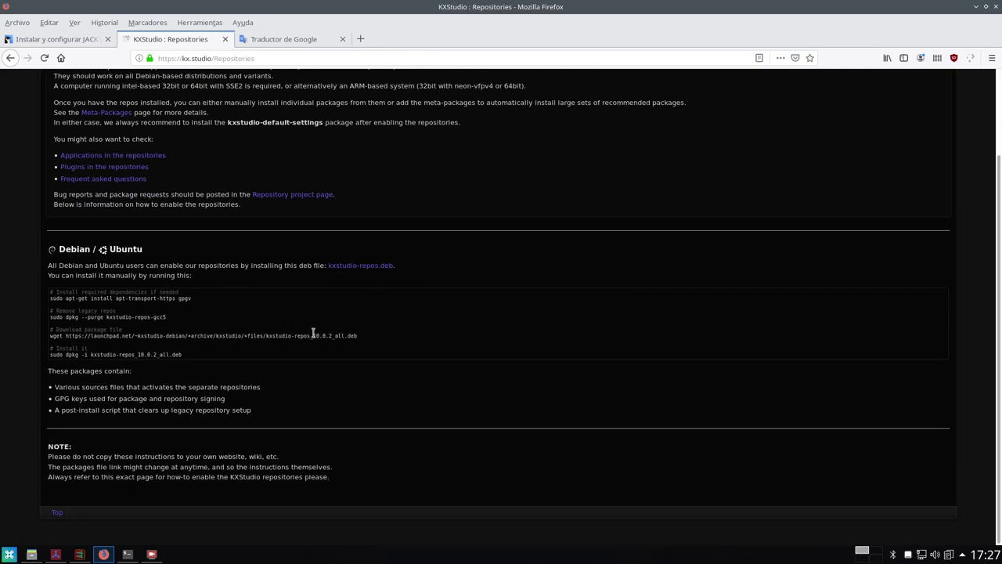
Switch to Dolphin, examine the kxstudio-repos and kxstudio-repos-gcc5 packages in the Descargas folder, and return to the KXStudio page
left_click(38, 554)
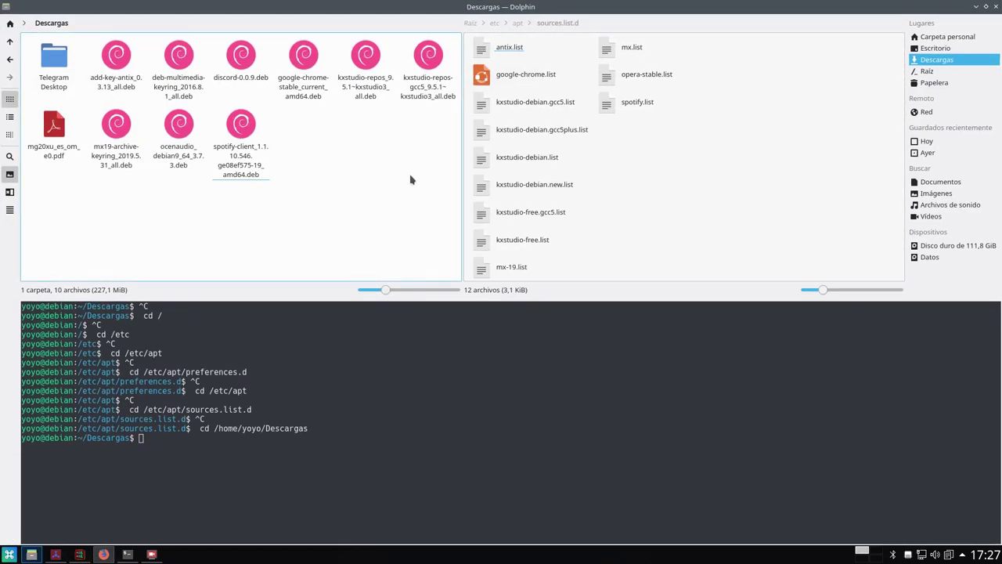
left_click(372, 90)
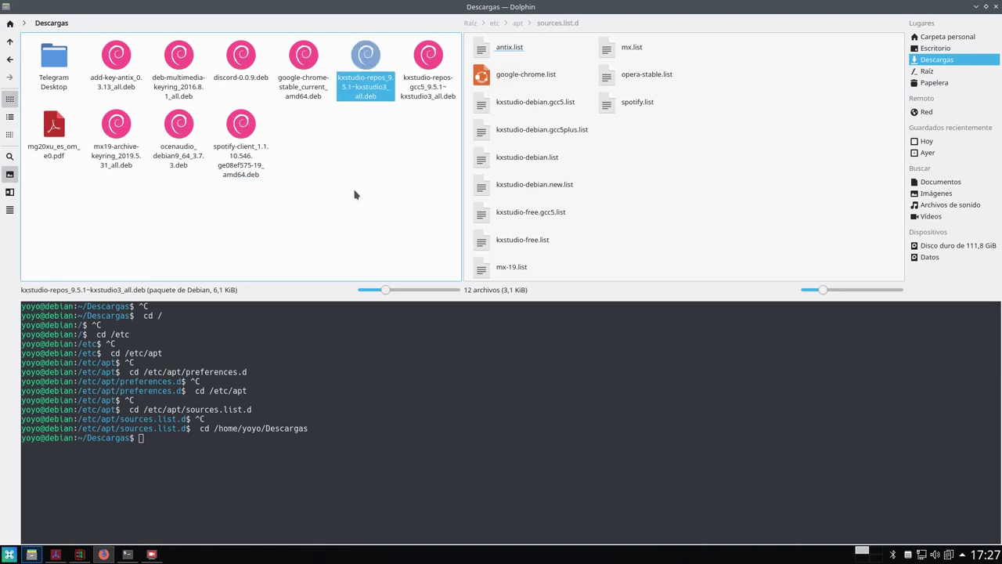
left_click(422, 104)
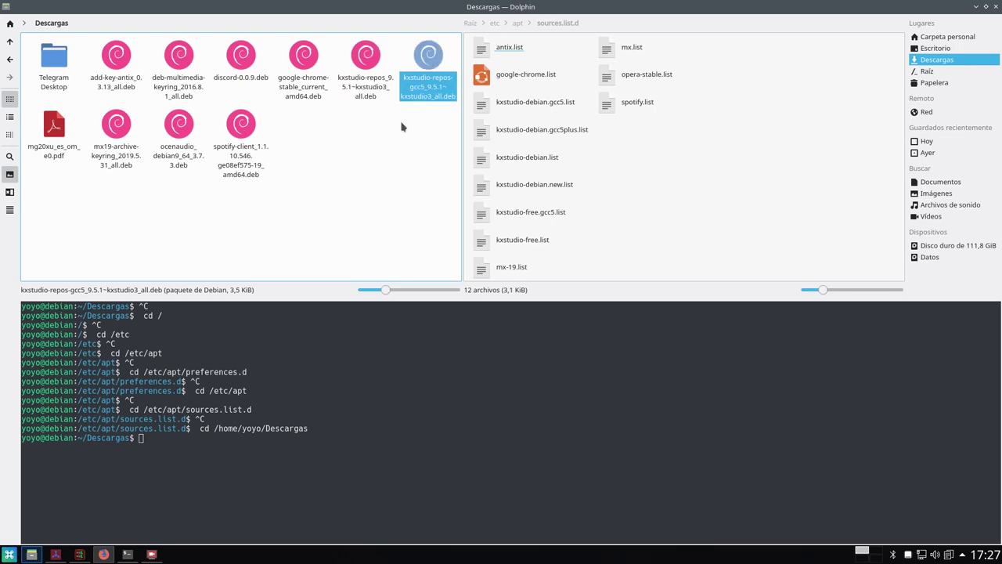
left_click(366, 149)
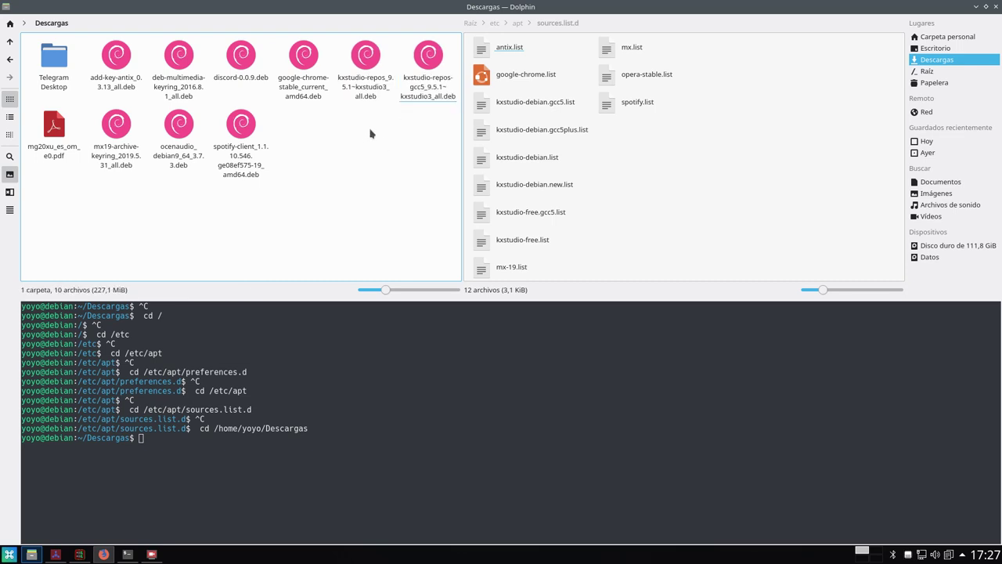
left_click(424, 101)
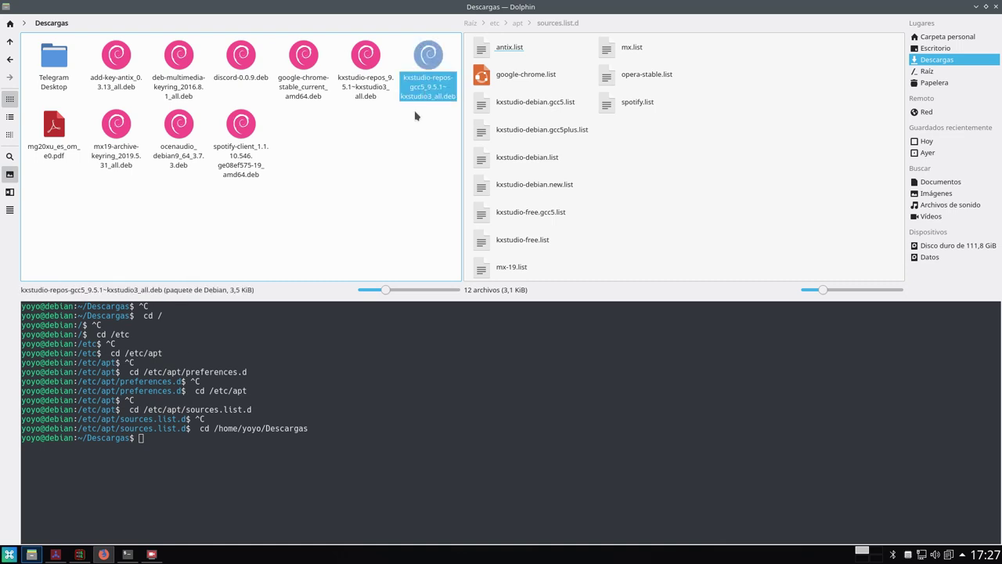
left_click(367, 84)
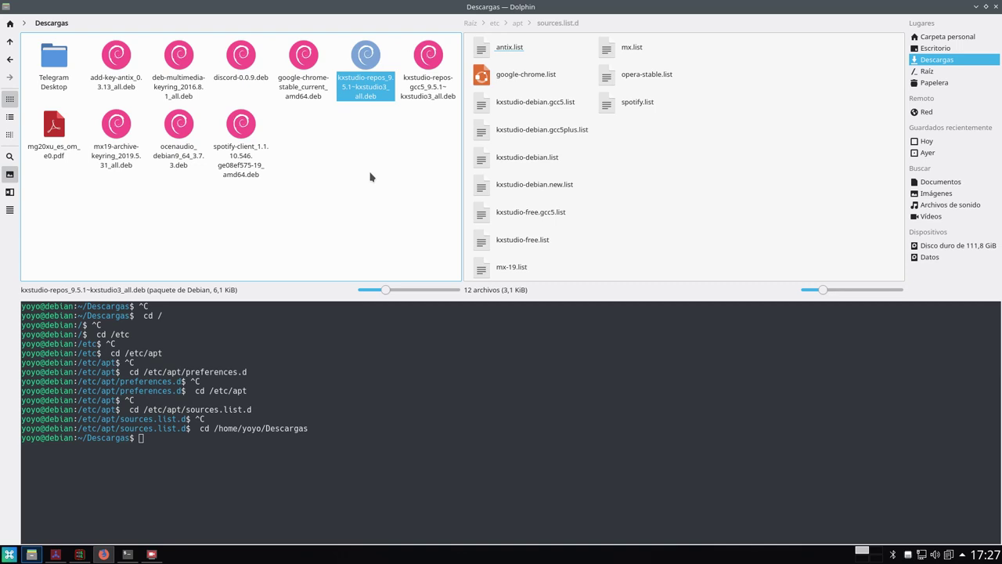
left_click(372, 216)
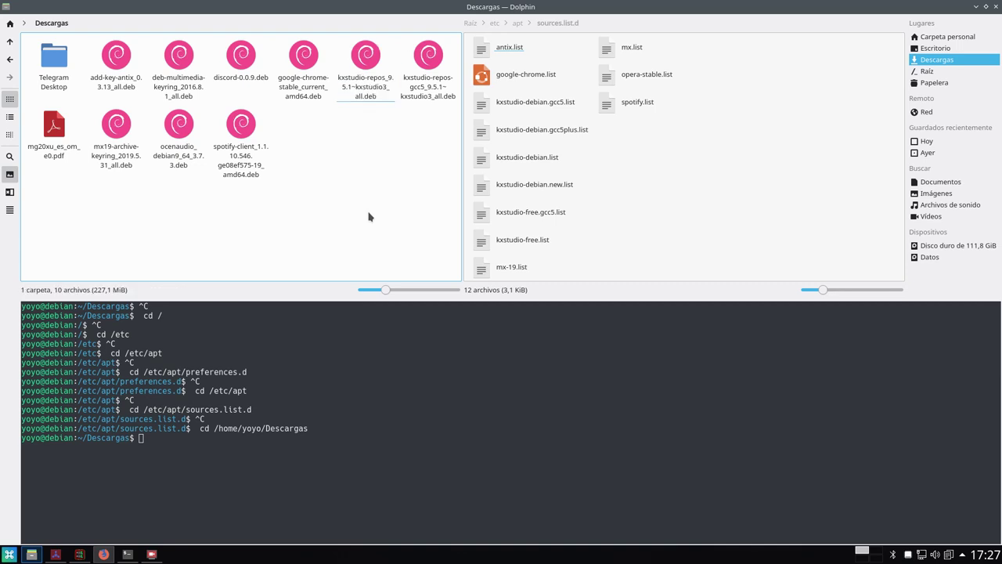
left_click(976, 7)
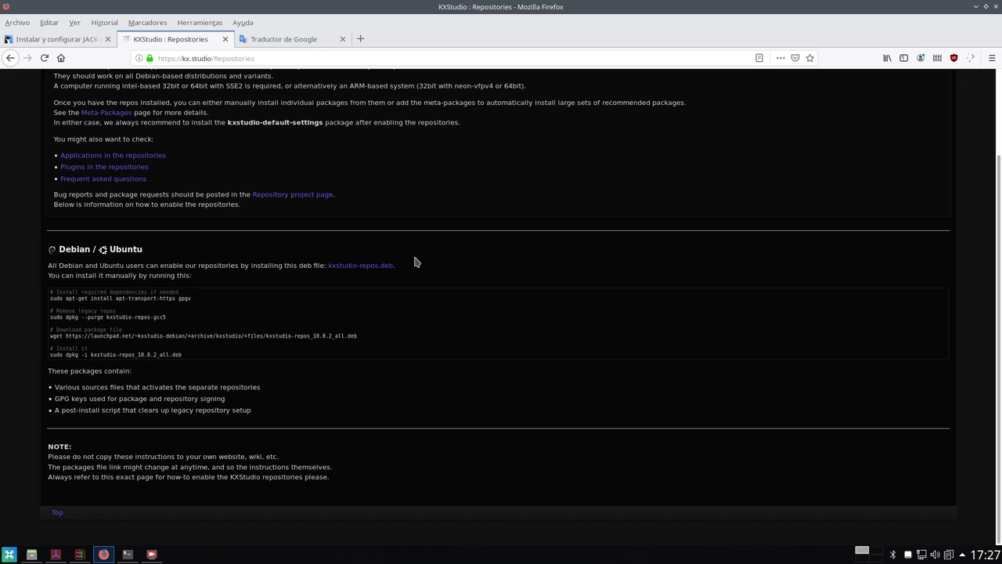
Copy the "install apt-transport-https gpgv" part of the dependency installation command
left_click_drag(196, 304, 46, 295)
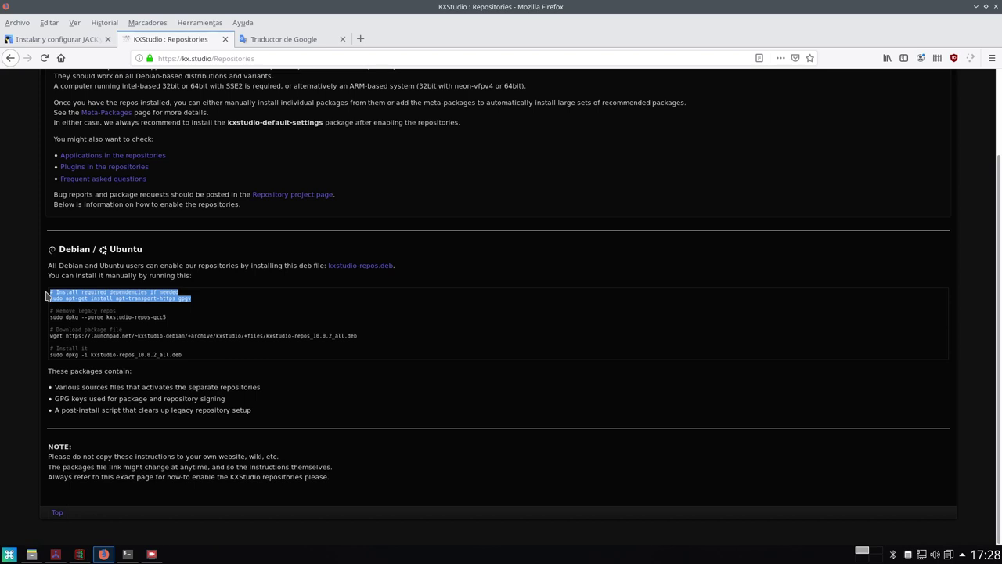
left_click(90, 305)
left_click_drag(192, 307, 93, 301)
right_click(93, 296)
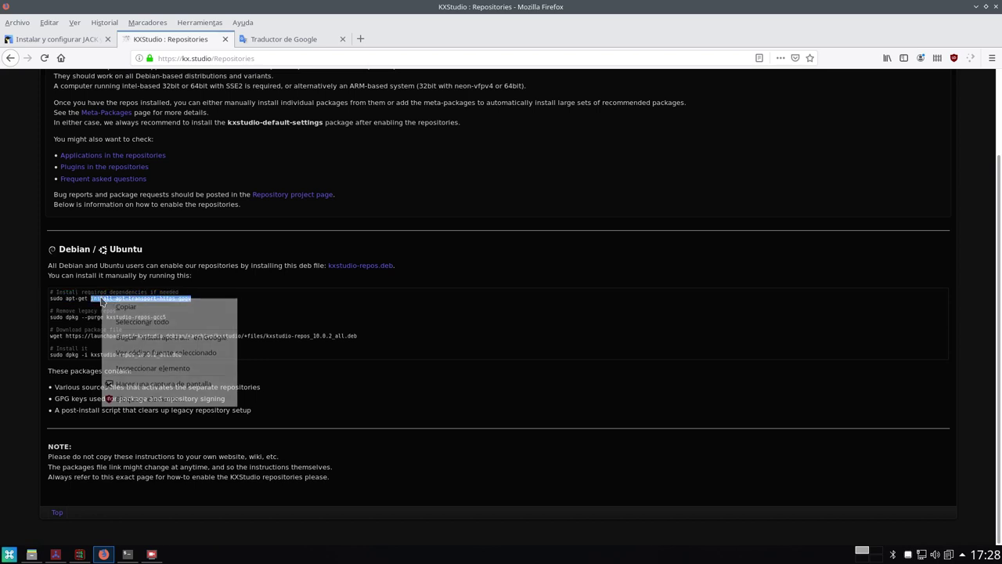
left_click(136, 307)
Switch to Konsole, enlarge its window, run "sudo apt install apt-transport-https gpgv" and enter the account password
left_click(129, 556)
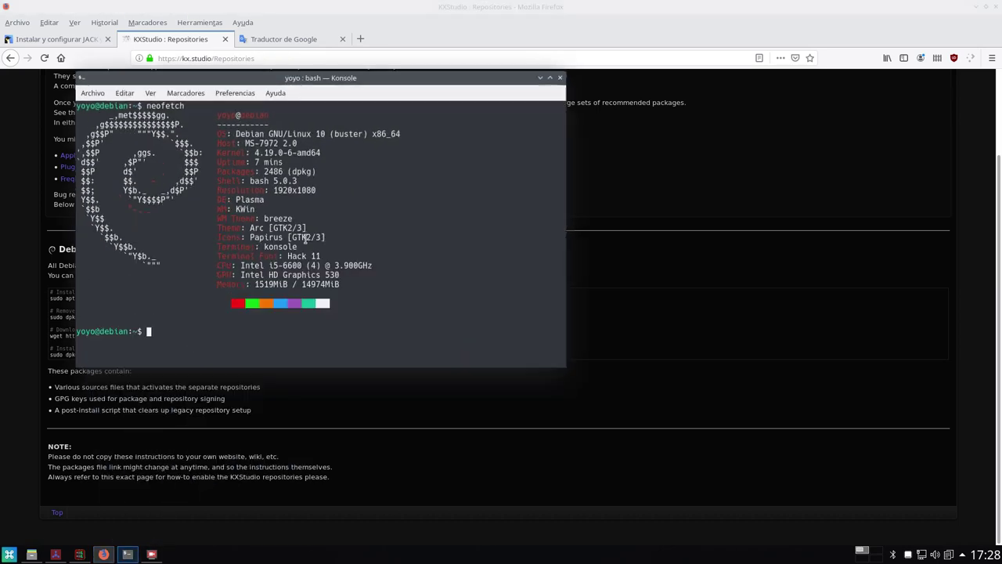
left_click_drag(556, 368, 750, 401)
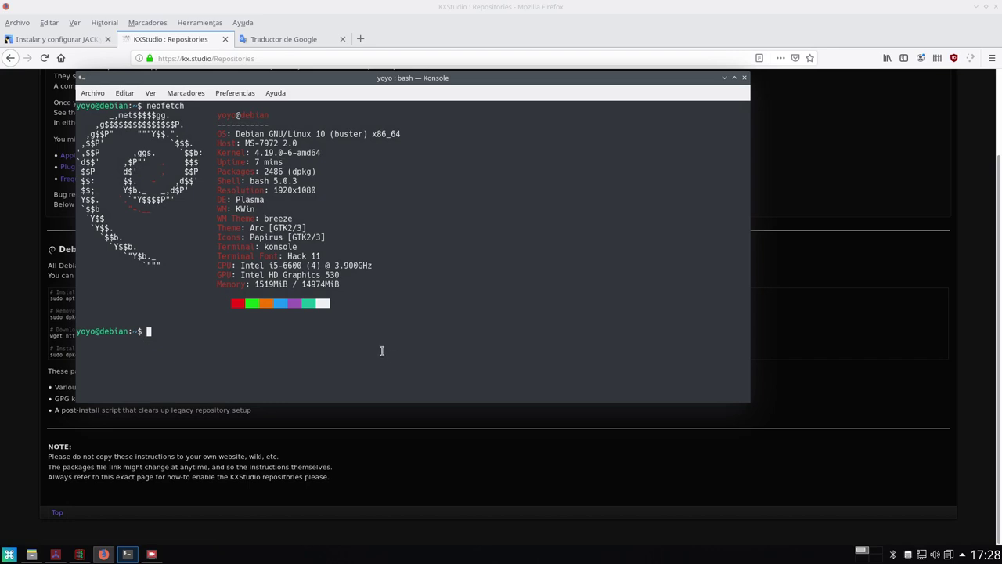
type("sudo apt")
right_click(271, 327)
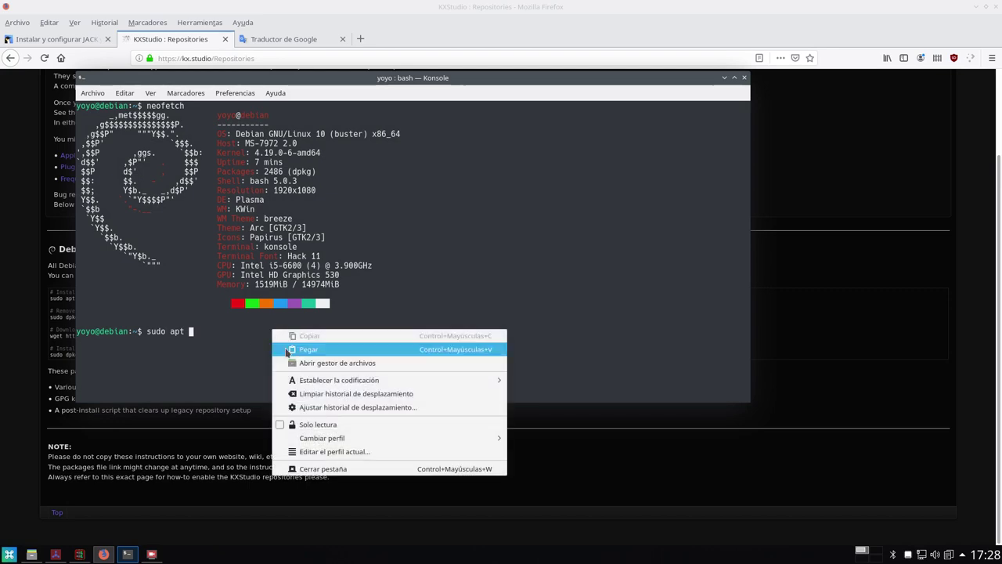
left_click(309, 349)
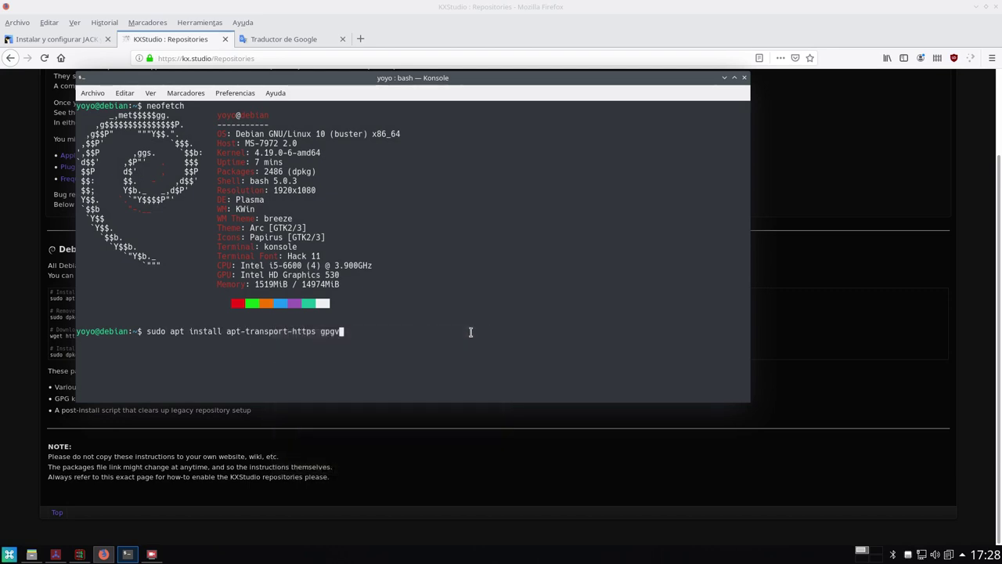
key("Return")
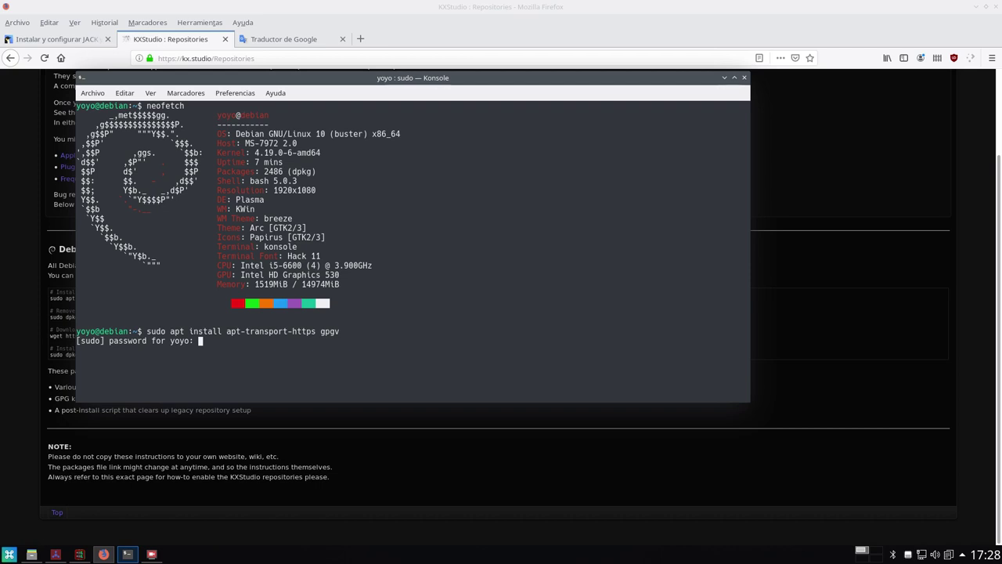
key("Return")
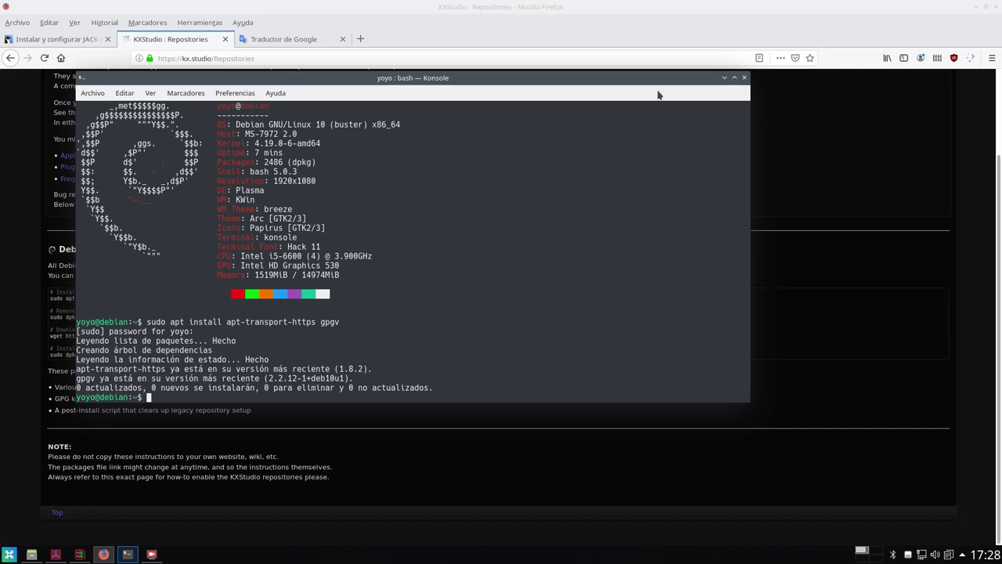
Return to the KXStudio page and copy the legacy repository removal command "sudo dpkg --purge kxstudio-repos-gcc5"
left_click(723, 79)
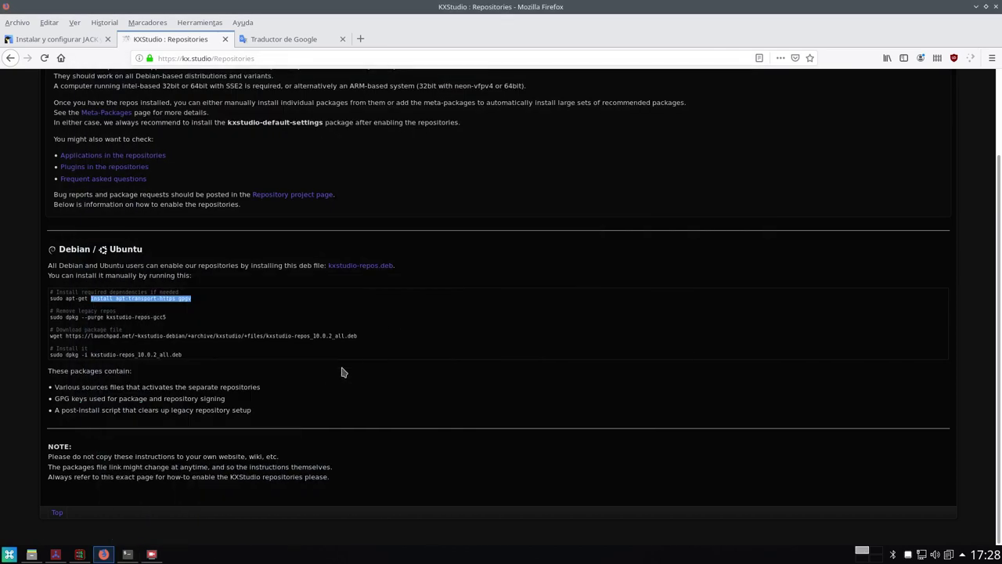
left_click(225, 323)
left_click_drag(122, 313, 50, 316)
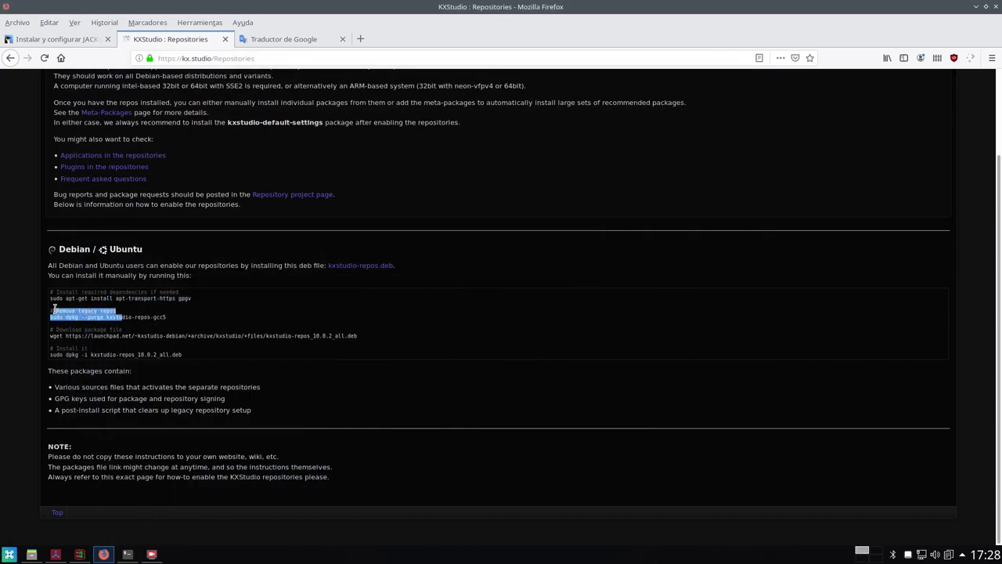
left_click(186, 322)
left_click_drag(187, 322, 47, 312)
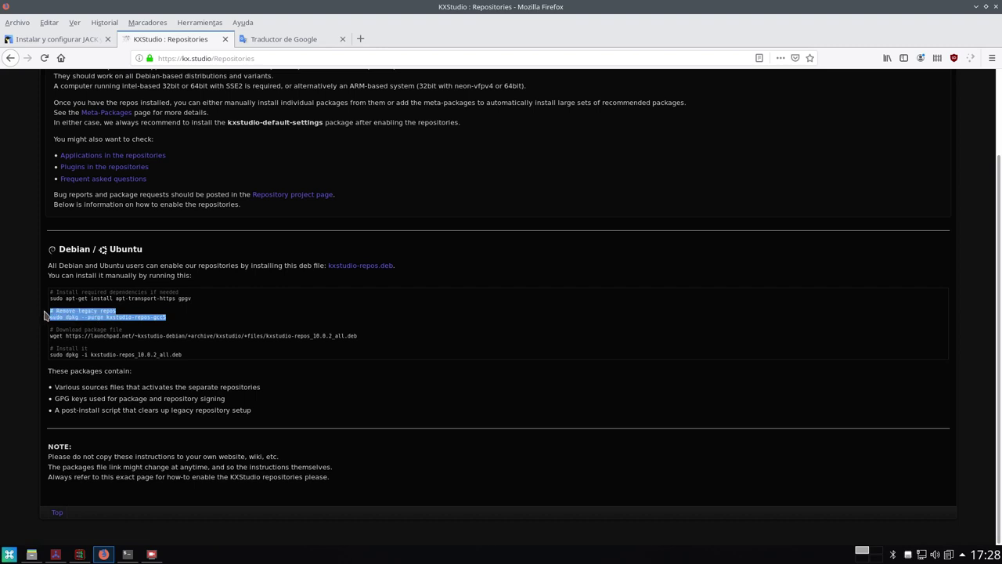
left_click(179, 318)
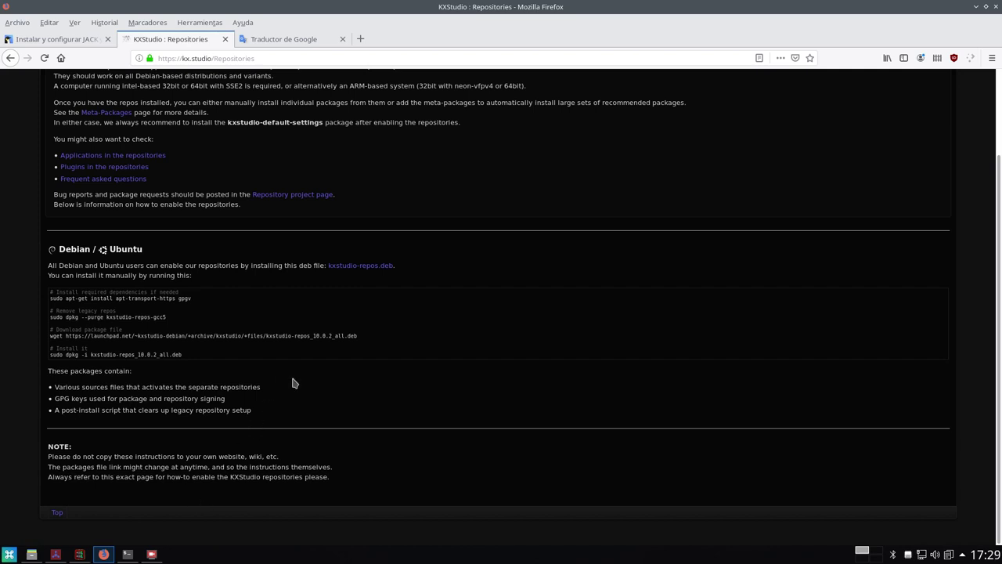
left_click_drag(167, 319, 49, 313)
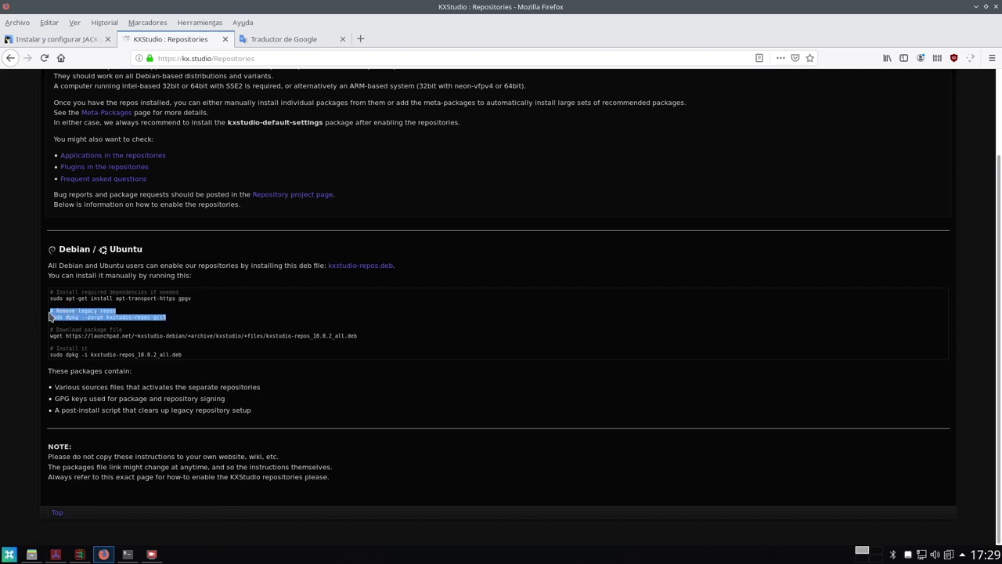
left_click(155, 328)
left_click_drag(169, 323, 50, 318)
right_click(71, 319)
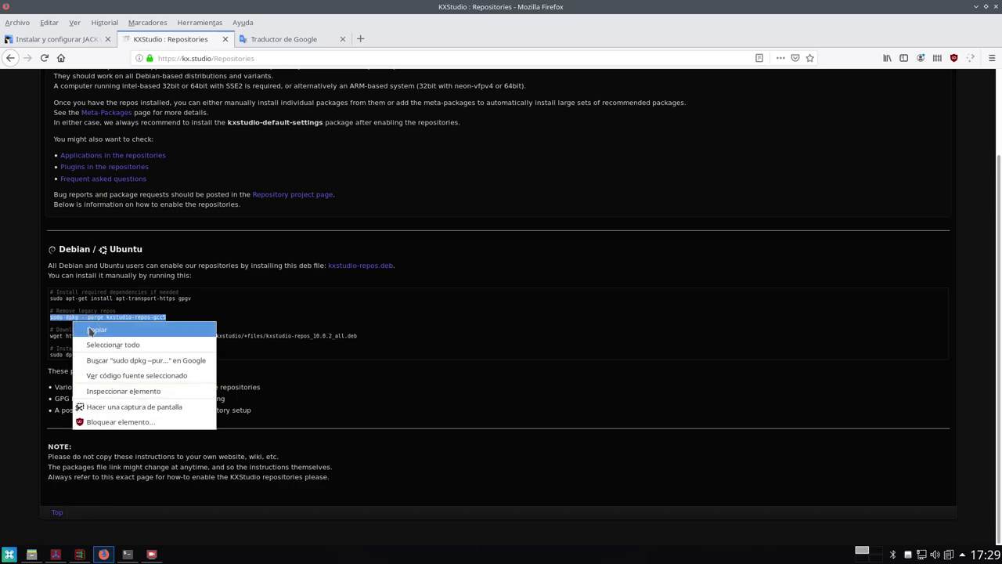
left_click(94, 330)
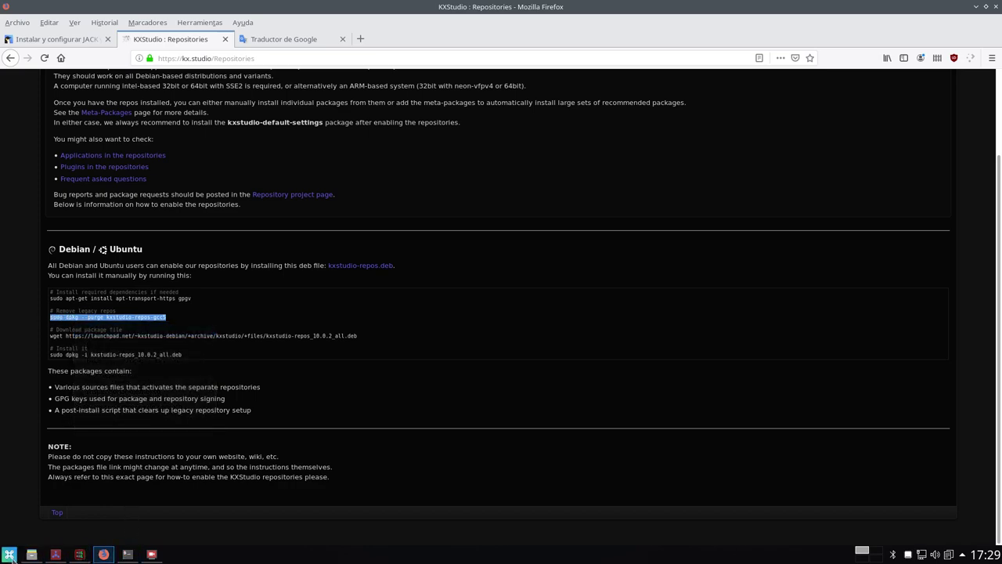
Switch to Dolphin, enlarge the file panes and make /etc/apt/sources.list.d the active folder
left_click(33, 555)
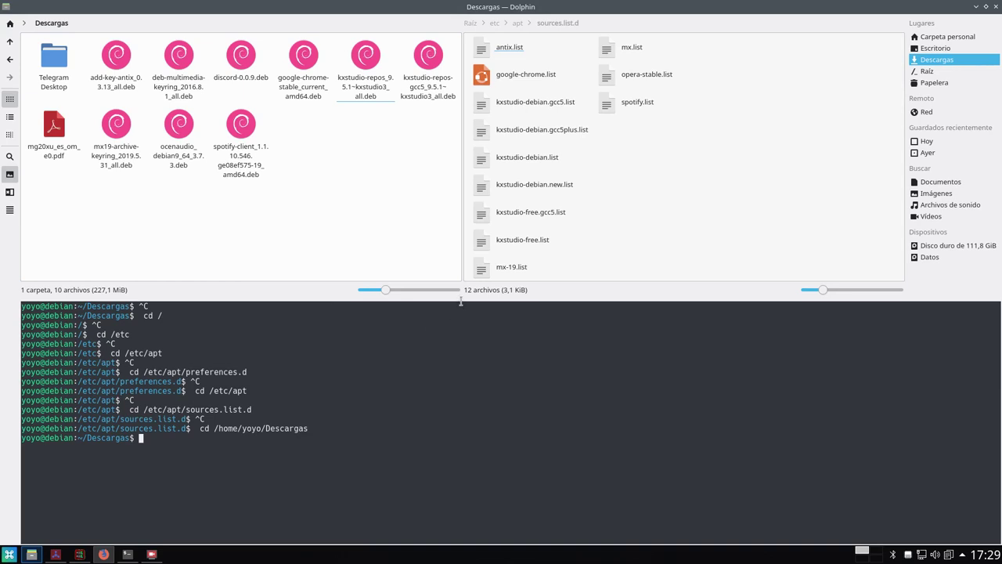
left_click_drag(461, 298, 462, 338)
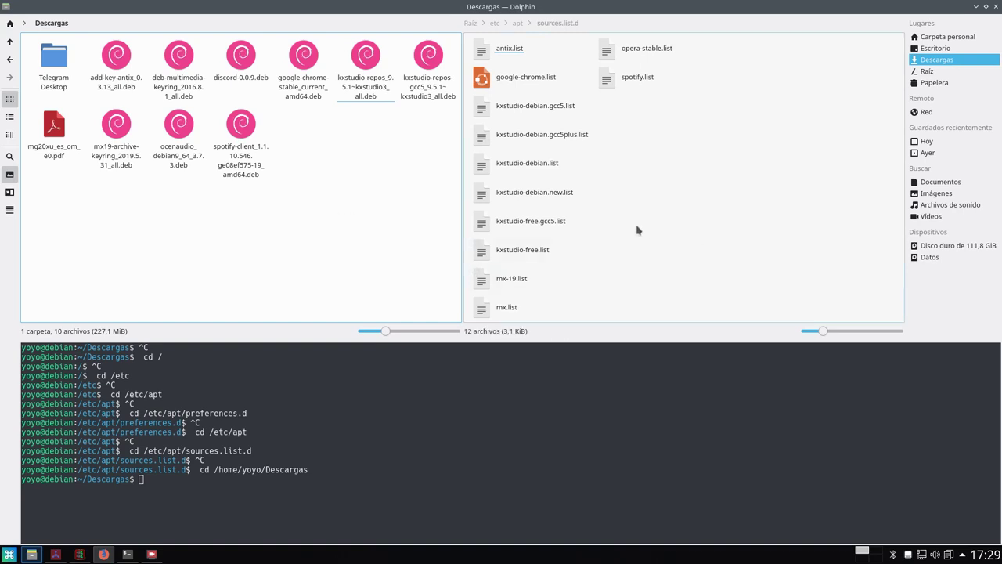
left_click(643, 271)
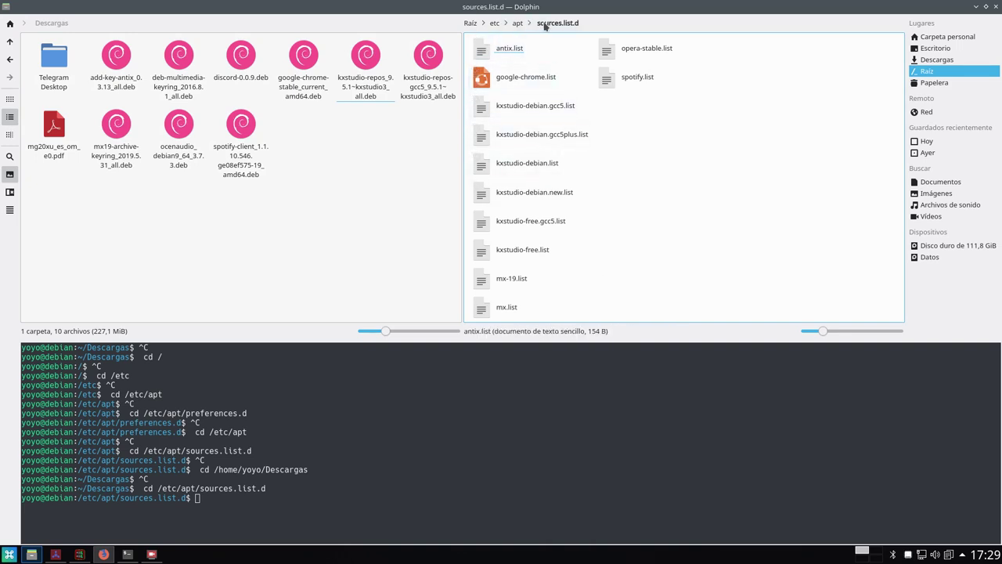
Run the copied "sudo dpkg --purge kxstudio-repos-gcc5" command in Dolphin's built-in terminal and enter the account password
left_click(452, 439)
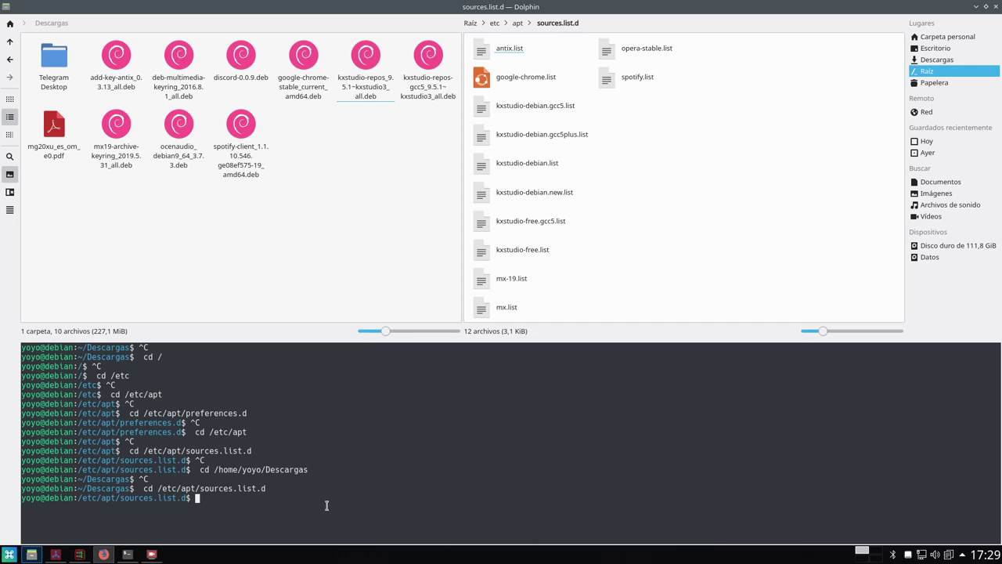
right_click(315, 495)
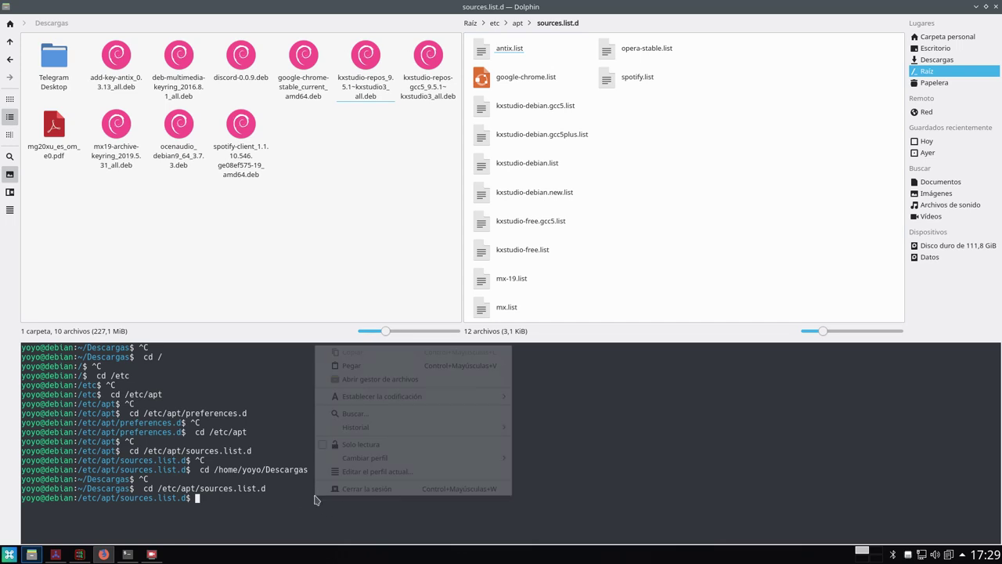
left_click(352, 365)
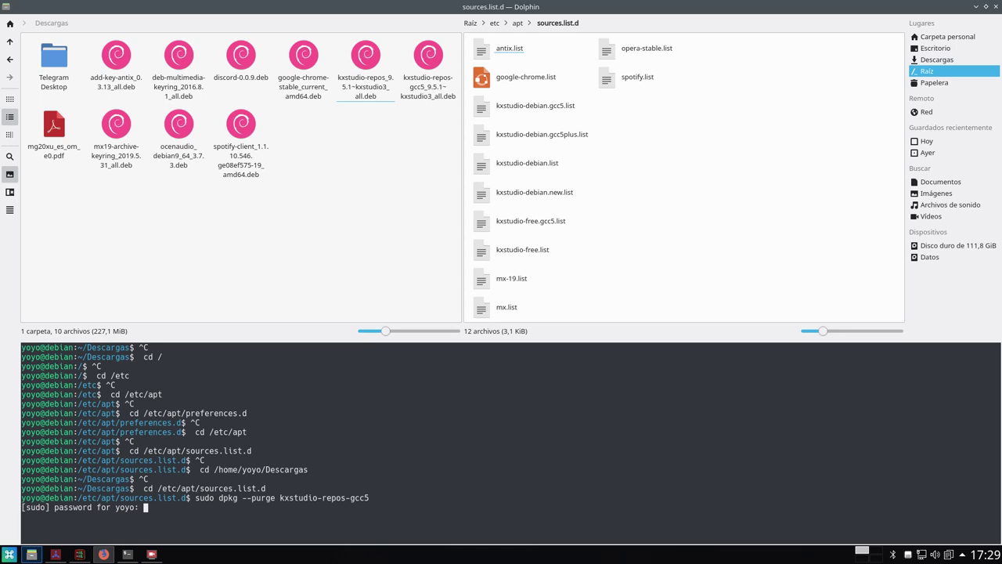
key("Return")
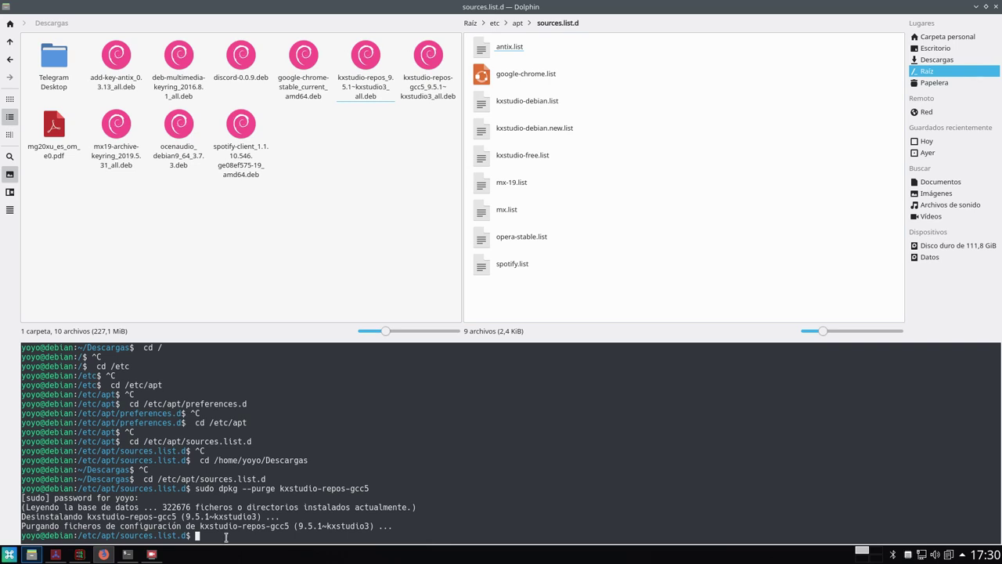
Return to the KXStudio page in Firefox and copy the full wget command that downloads kxstudio-repos_10.0.2_all.deb
left_click(104, 554)
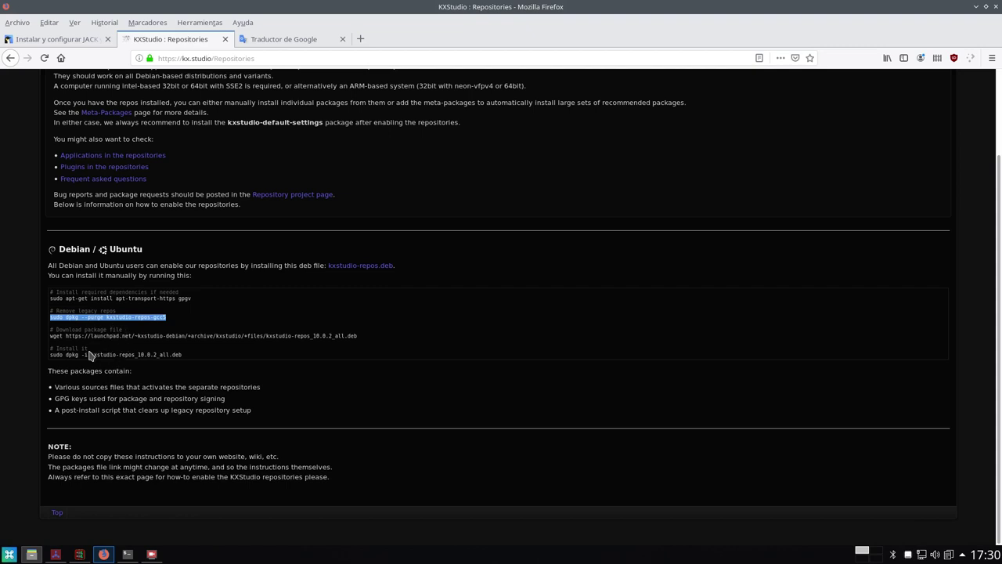
left_click_drag(365, 340, 299, 336)
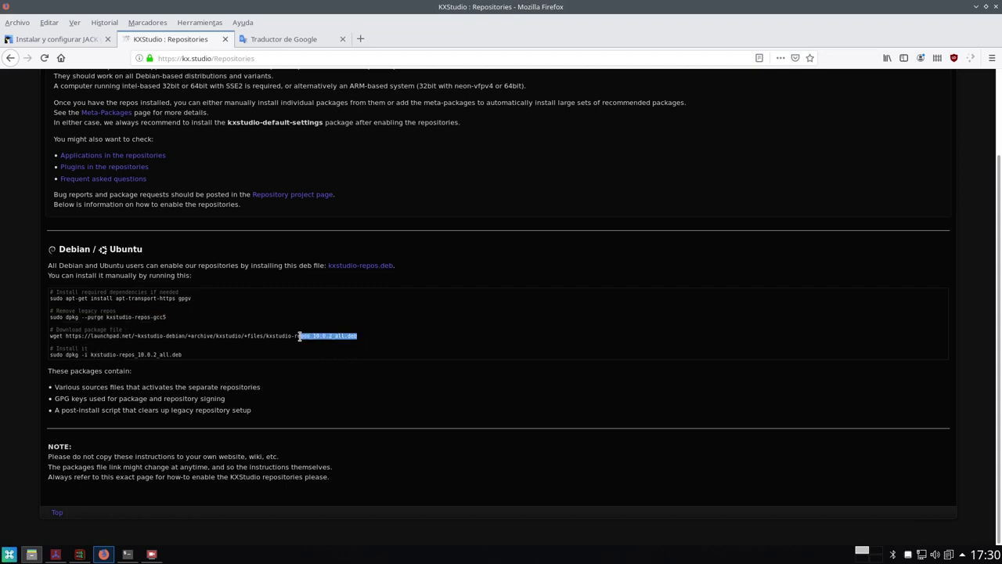
left_click(306, 360)
left_click_drag(320, 345, 47, 339)
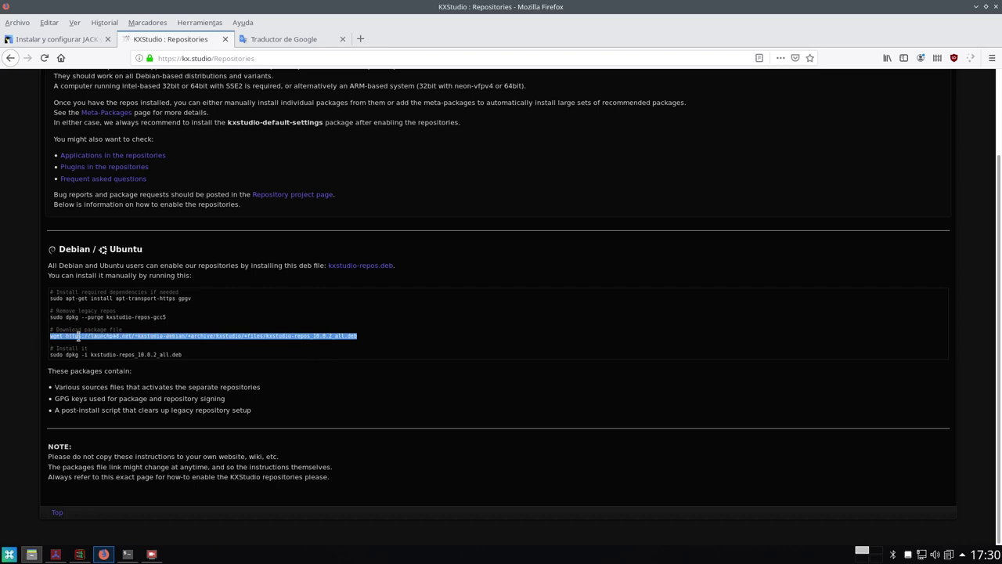
right_click(132, 335)
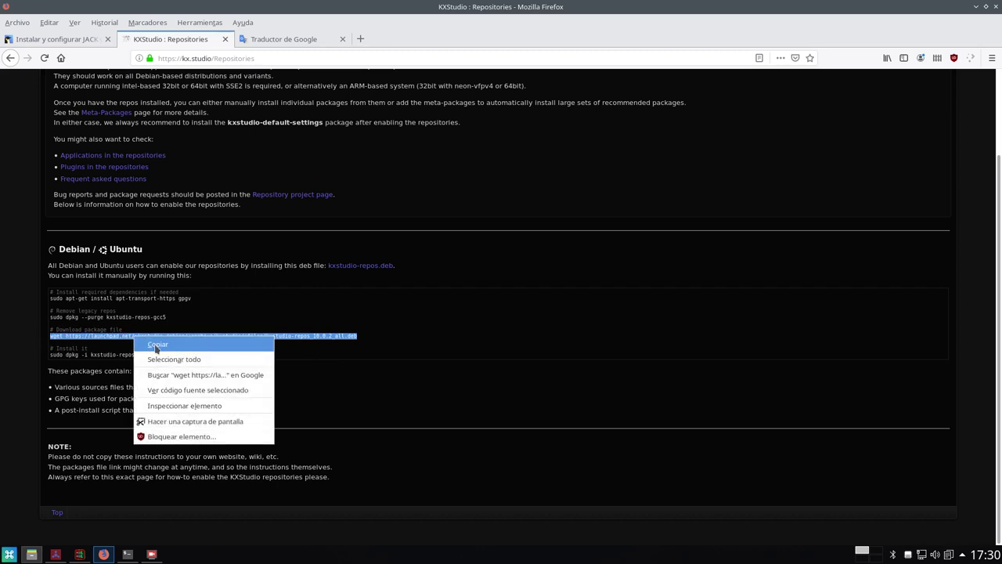
left_click(144, 346)
left_click(342, 350)
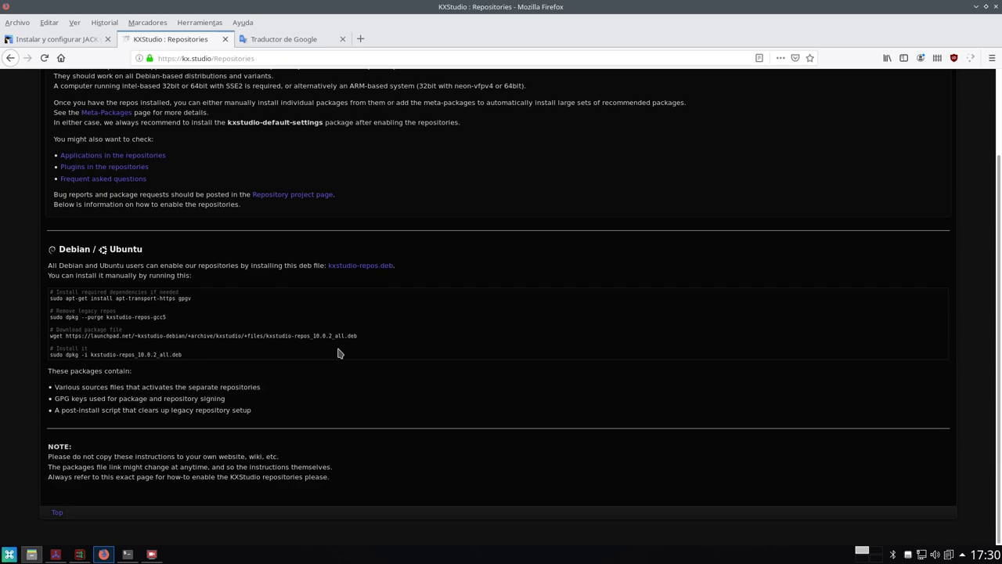
Switch to Dolphin, make Descargas the active folder and enlarge the built-in terminal
left_click(128, 555)
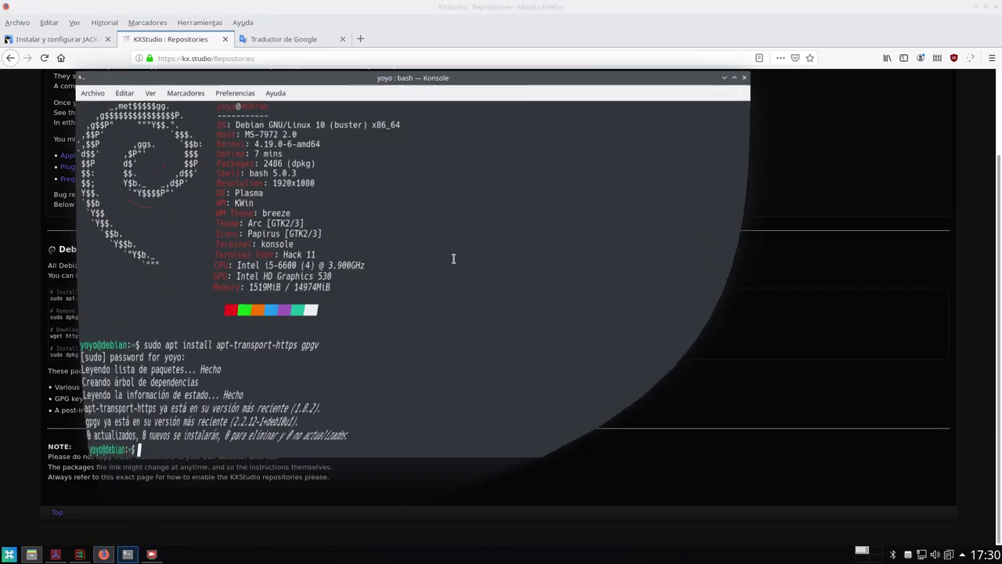
left_click(724, 78)
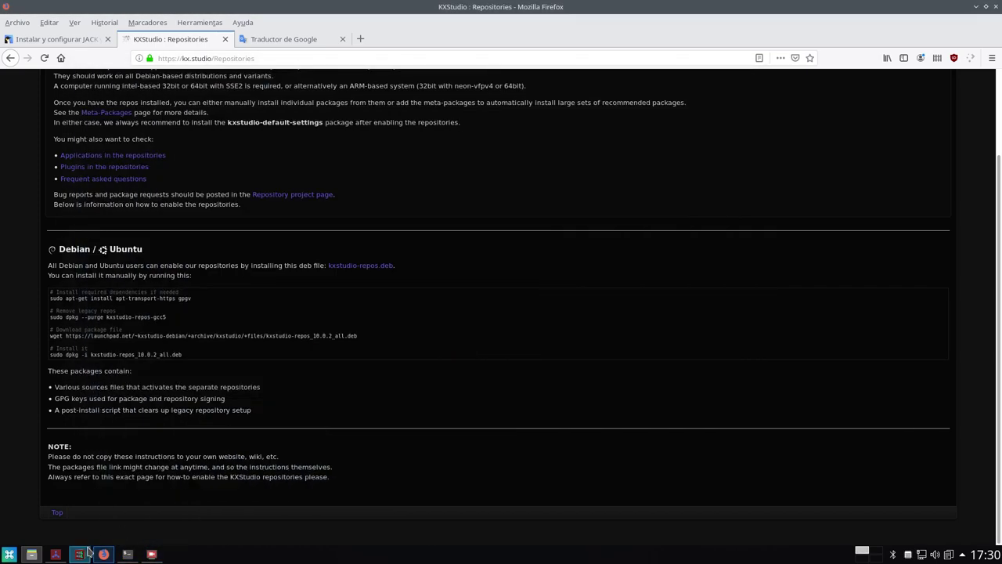
left_click(32, 555)
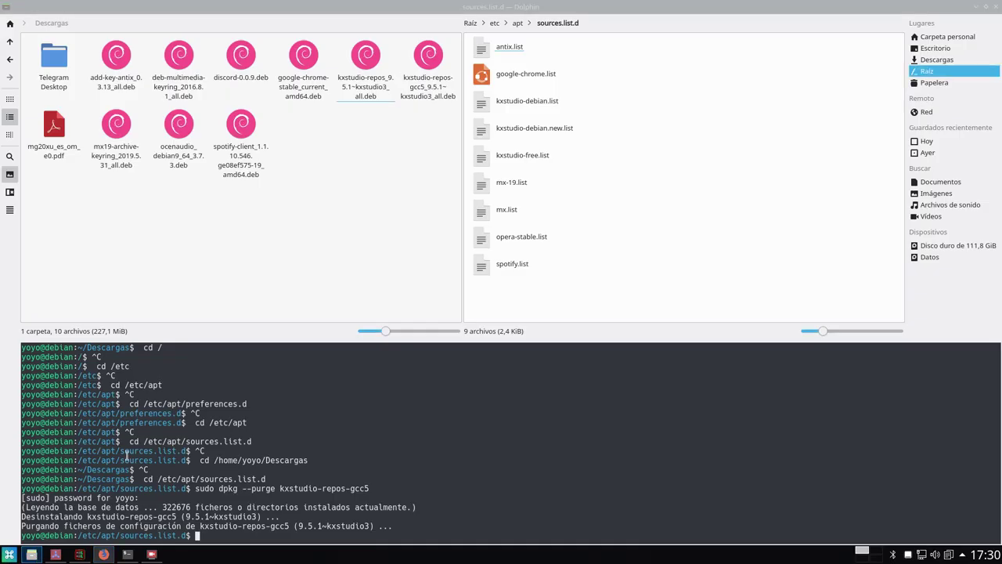
left_click(284, 247)
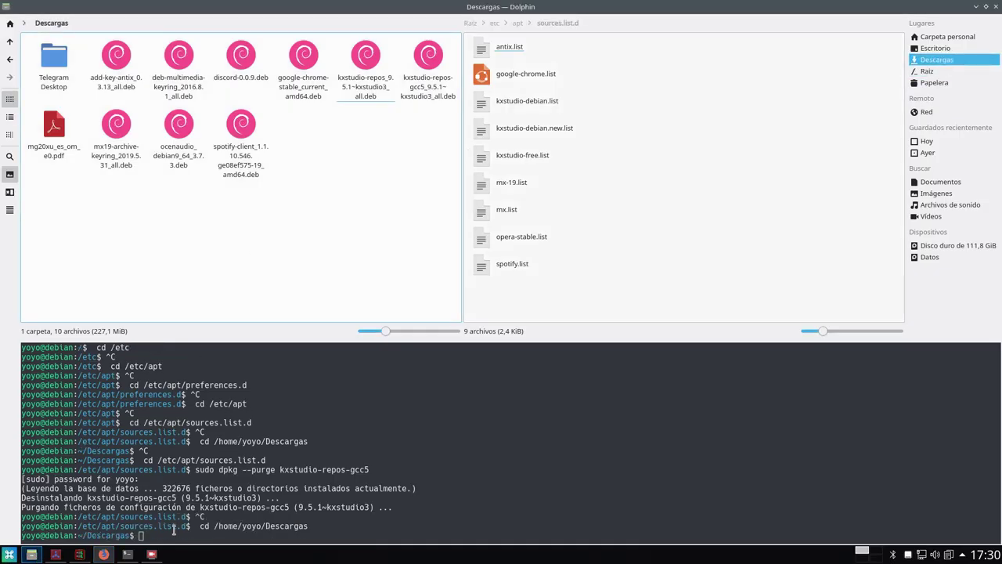
left_click(175, 531)
left_click_drag(474, 339, 473, 310)
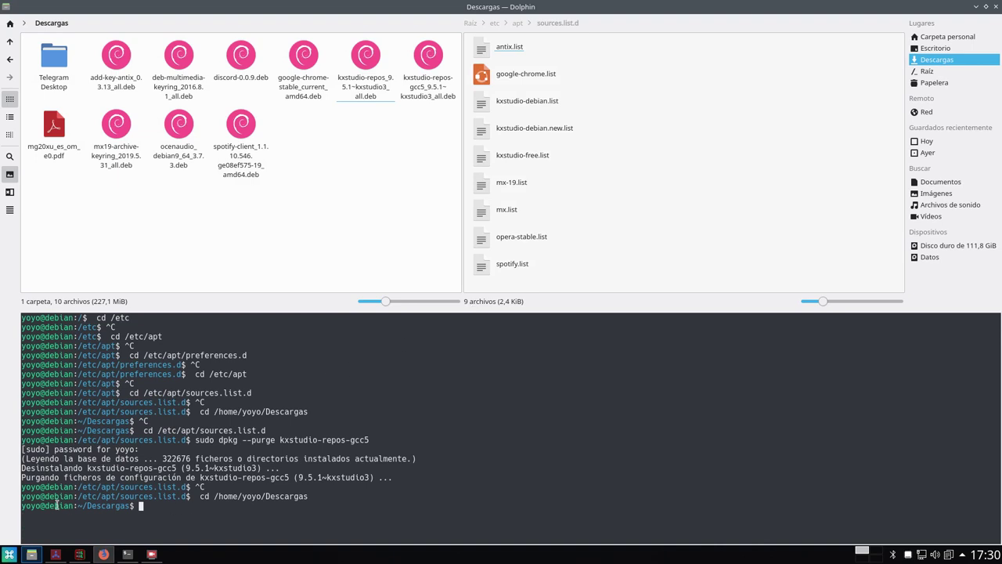
Switch the active folder to sources.list.d and back to Descargas, and paste the copied wget command at the terminal prompt
left_click_drag(149, 505, 37, 498)
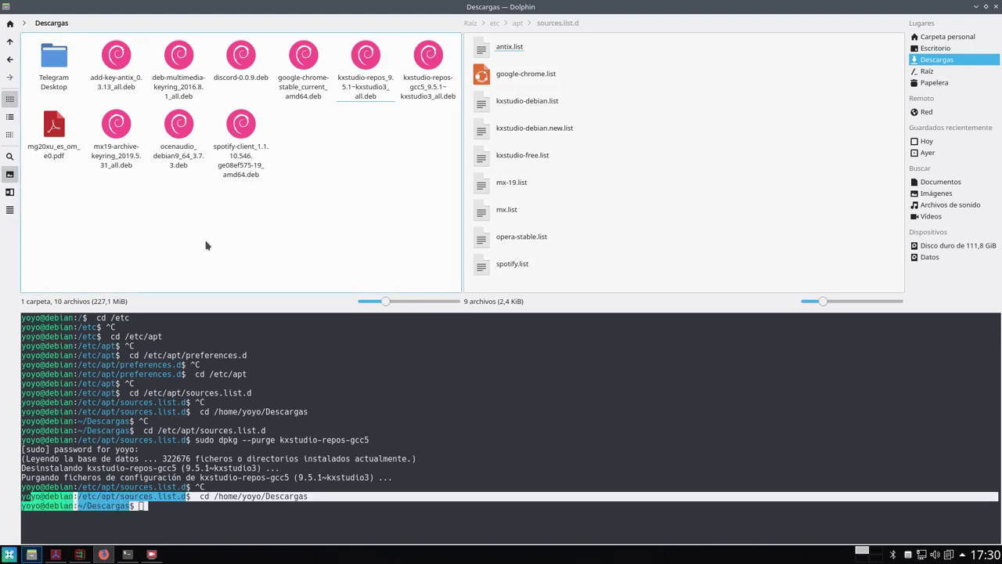
left_click(666, 238)
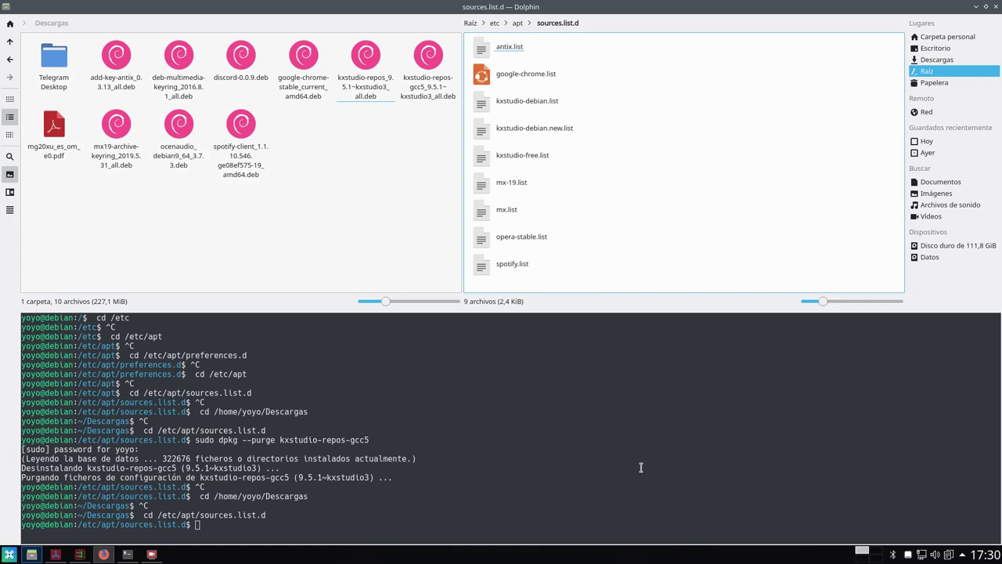
left_click(313, 220)
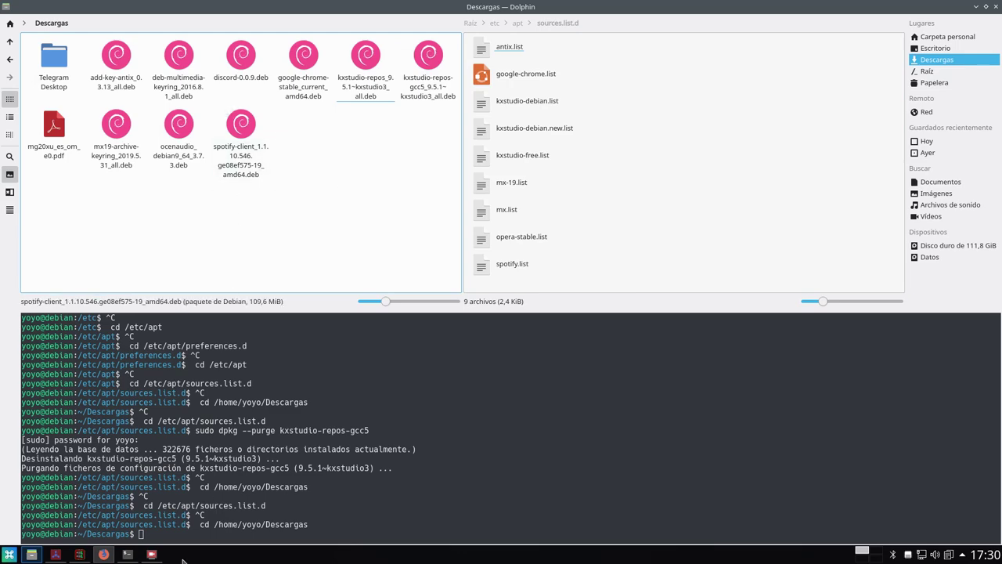
right_click(161, 384)
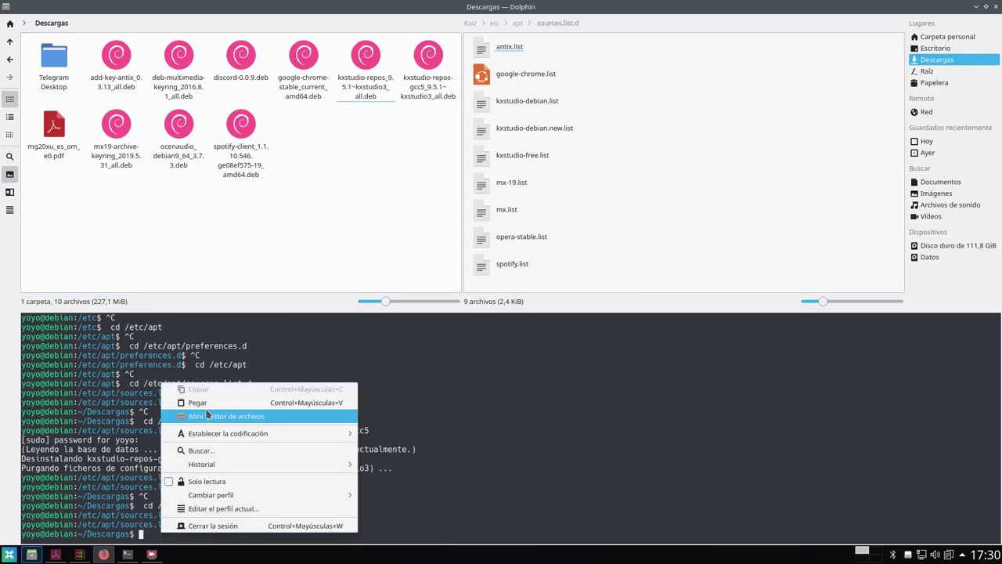
left_click(289, 403)
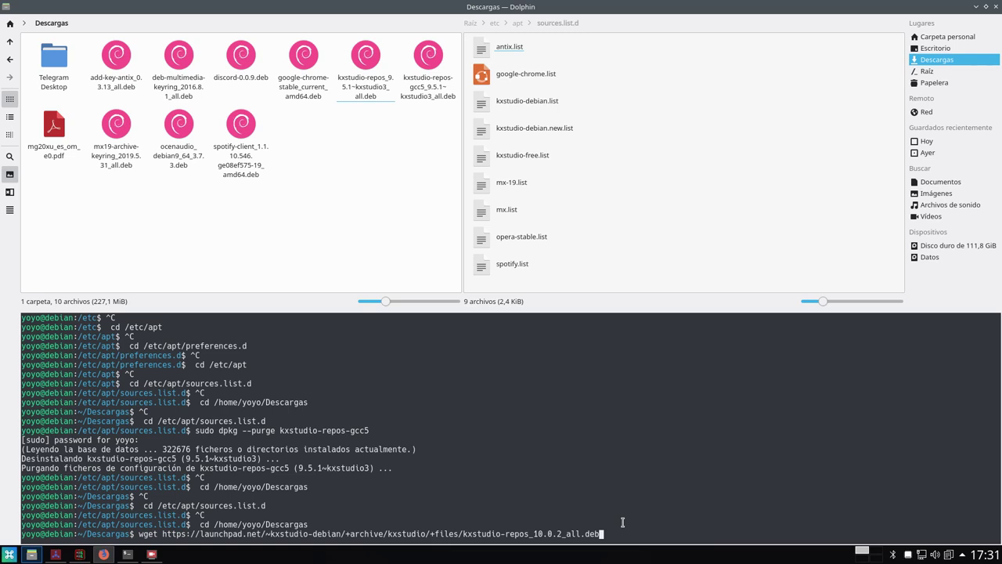
Run the pasted wget command and select the downloaded kxstudio-repos_10.0.2_all.deb in Descargas, then return to the terminal prompt
key("Return")
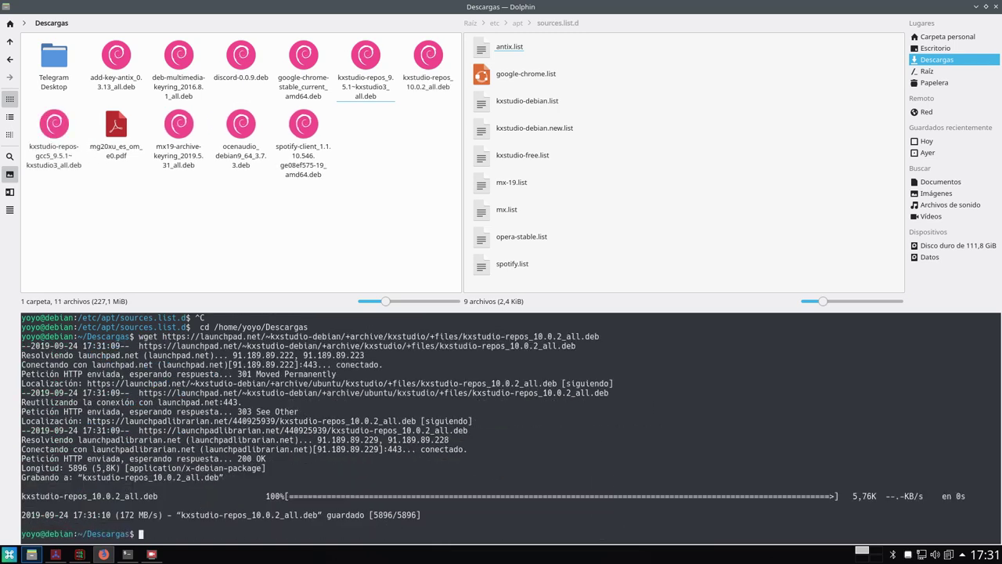
left_click(424, 95)
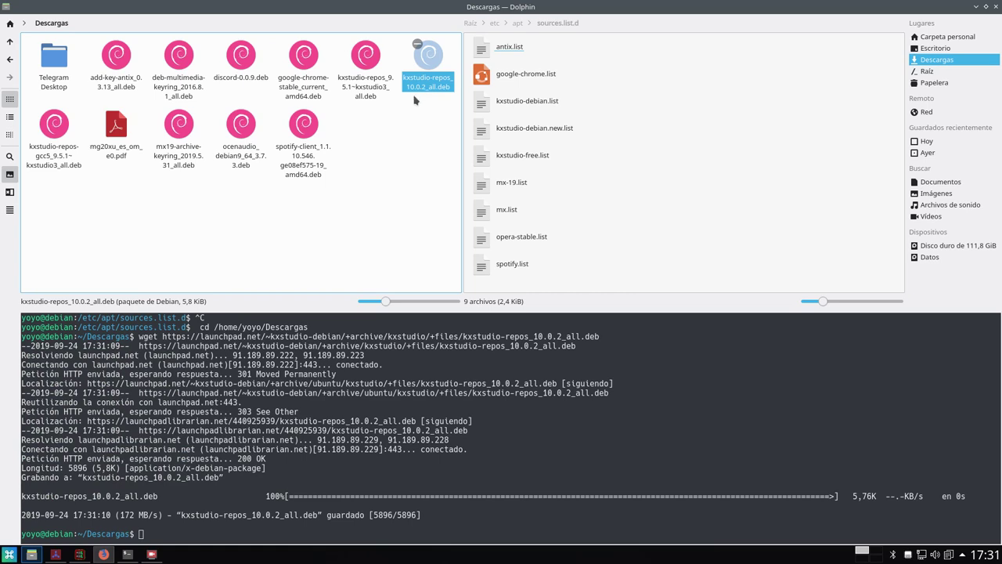
left_click(391, 159)
left_click(428, 62)
left_click(191, 535)
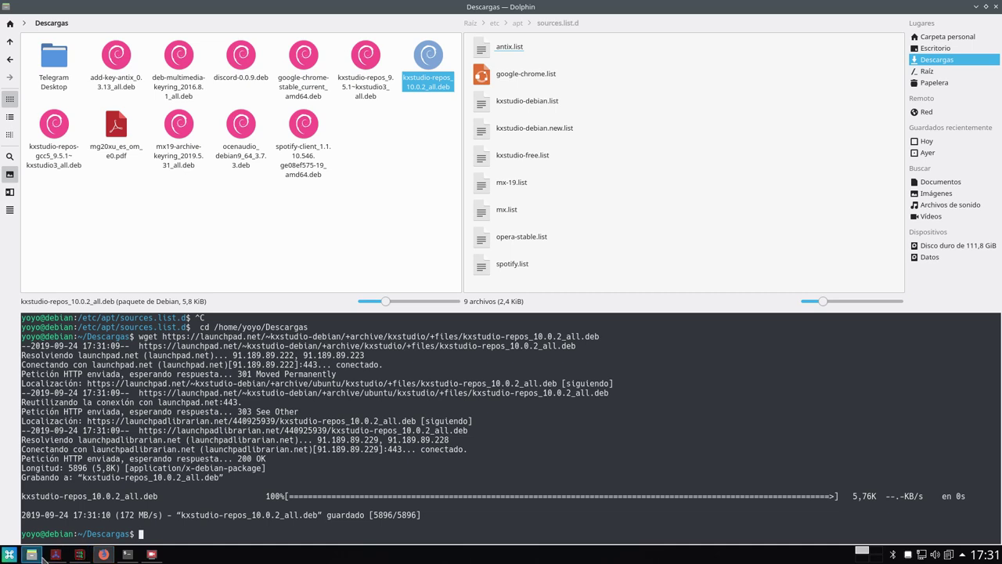
mouse_move(67, 557)
left_click(353, 247)
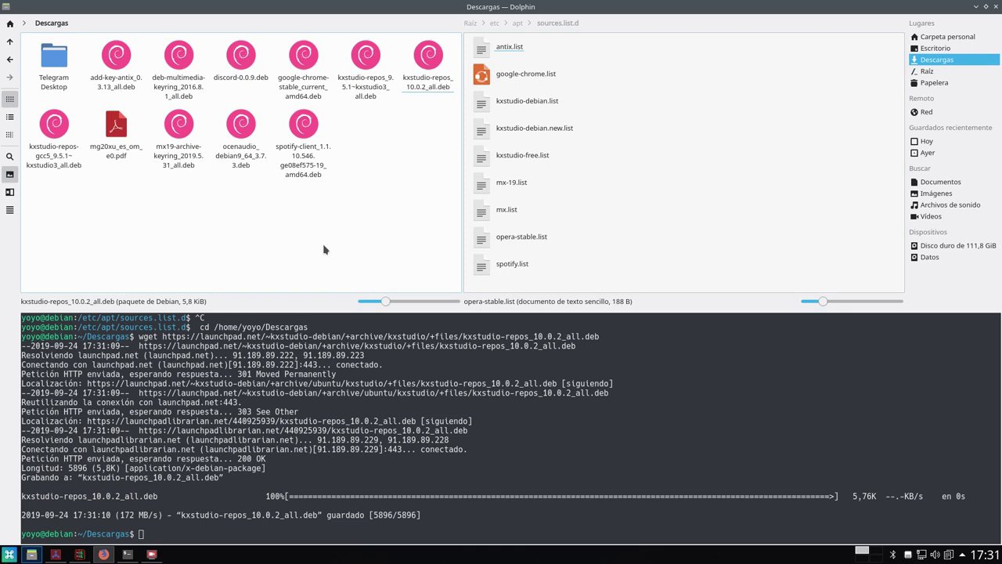
left_click(167, 533)
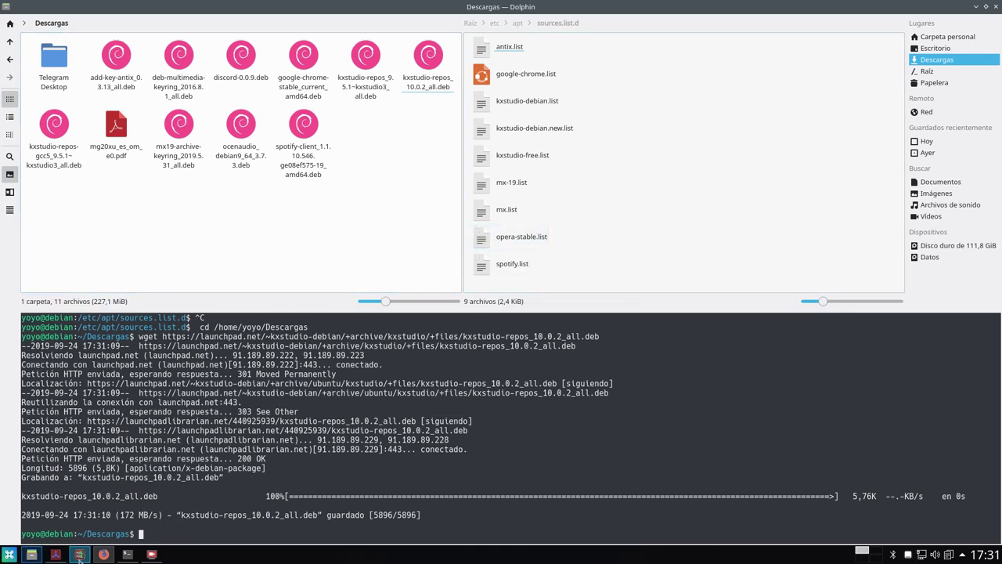
Copy the "sudo dpkg -i kxstudio-repos_10.0.2_all.deb" command from the KXStudio page in Firefox and return to Dolphin
left_click(103, 554)
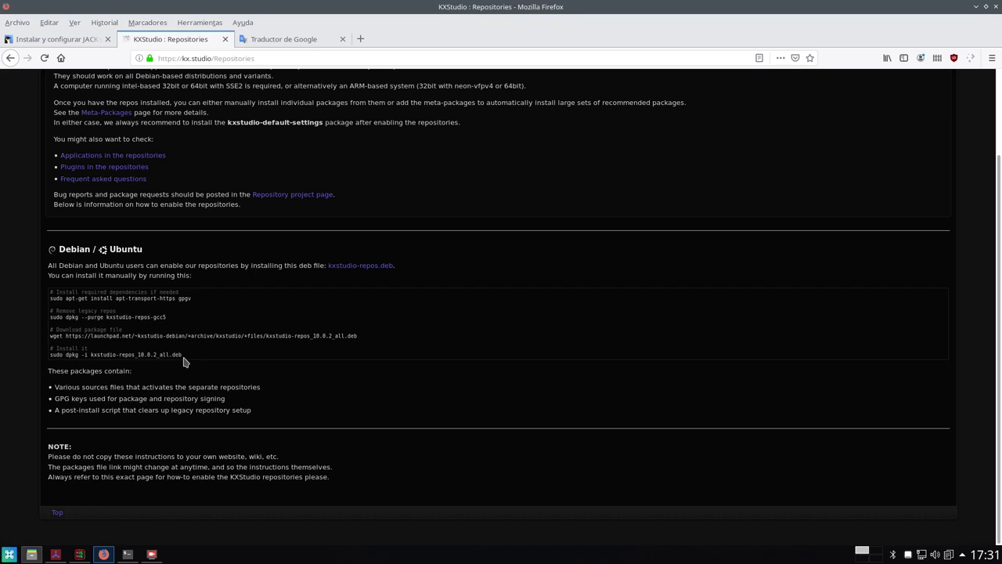
left_click_drag(185, 359, 52, 362)
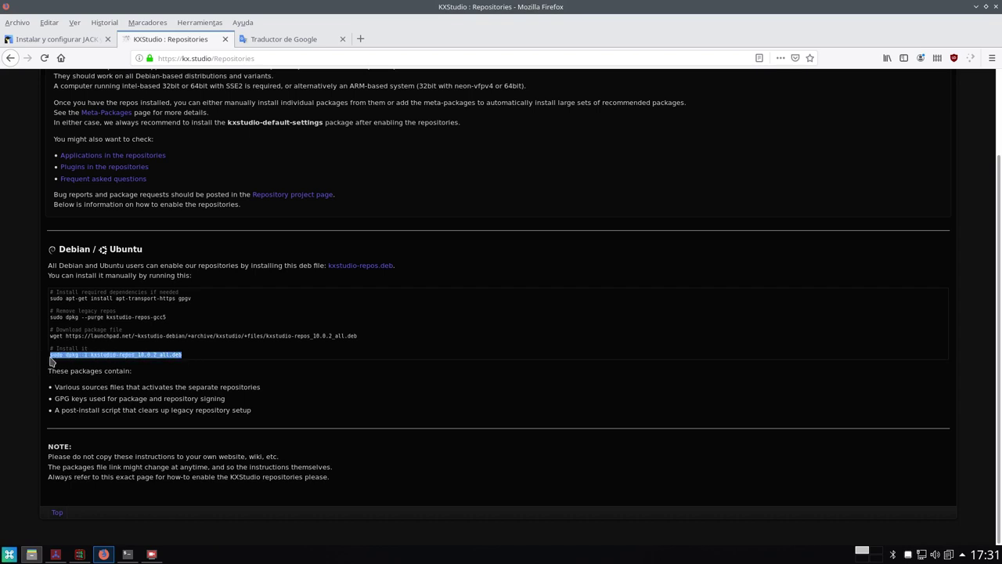
right_click(80, 357)
left_click(105, 363)
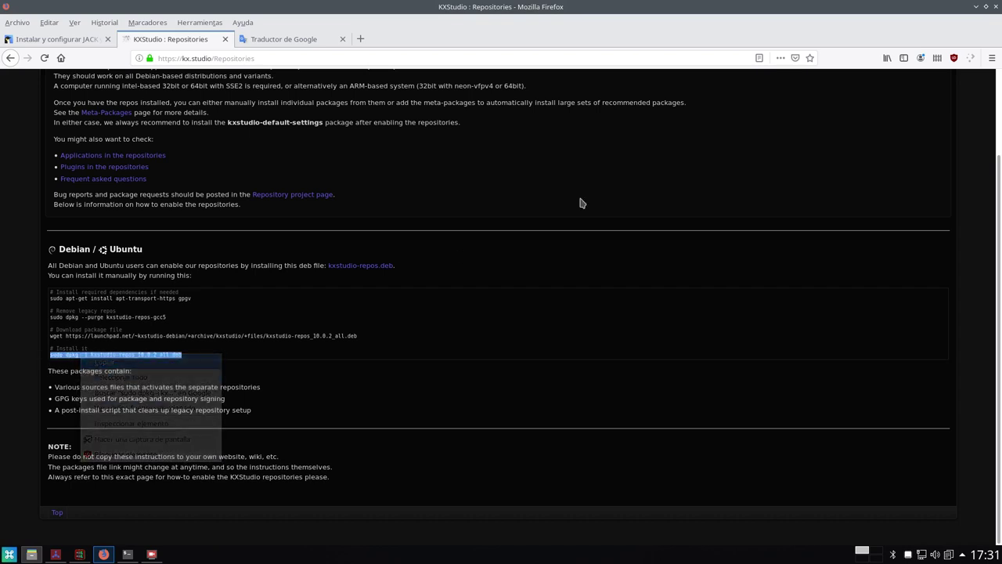
left_click(976, 7)
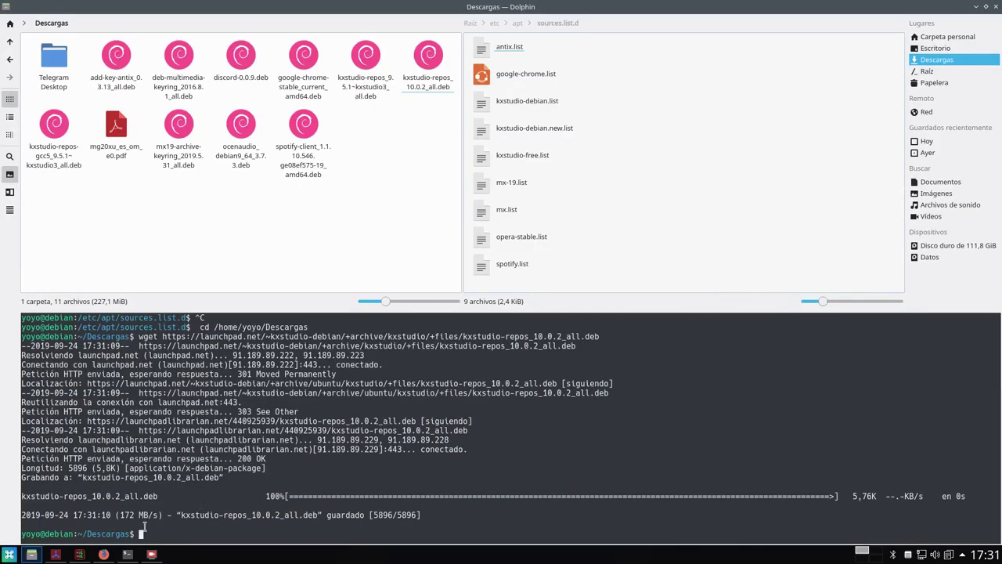
Paste the copied "sudo dpkg -i kxstudio-repos_10.0.2_all.deb" command at the Descargas terminal prompt and run it
right_click(162, 533)
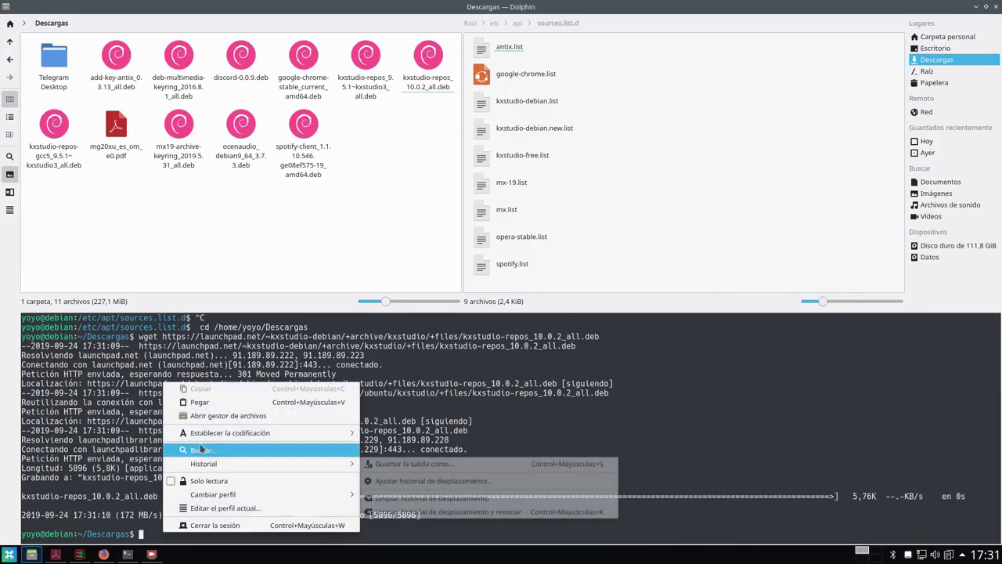
left_click(209, 407)
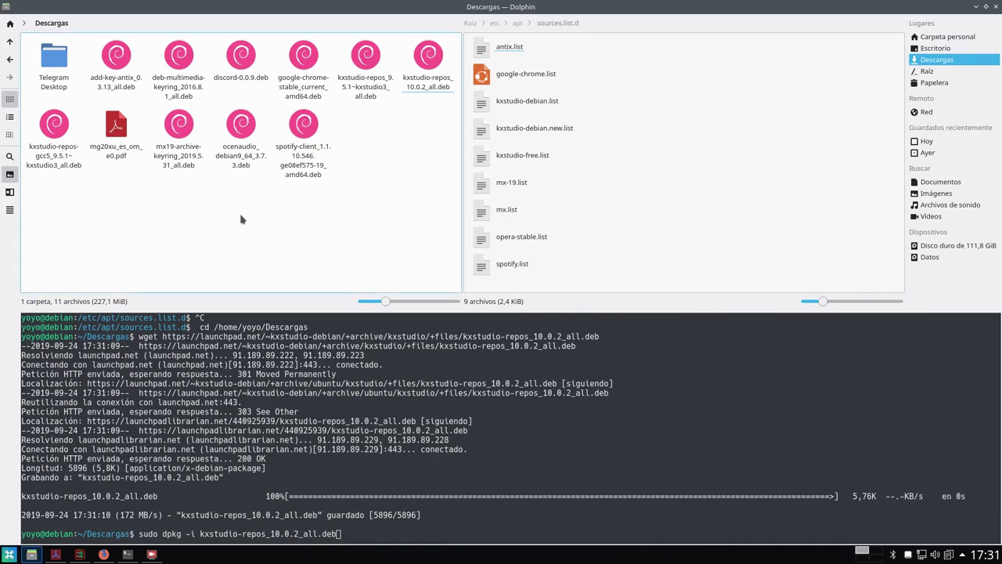
left_click(427, 67)
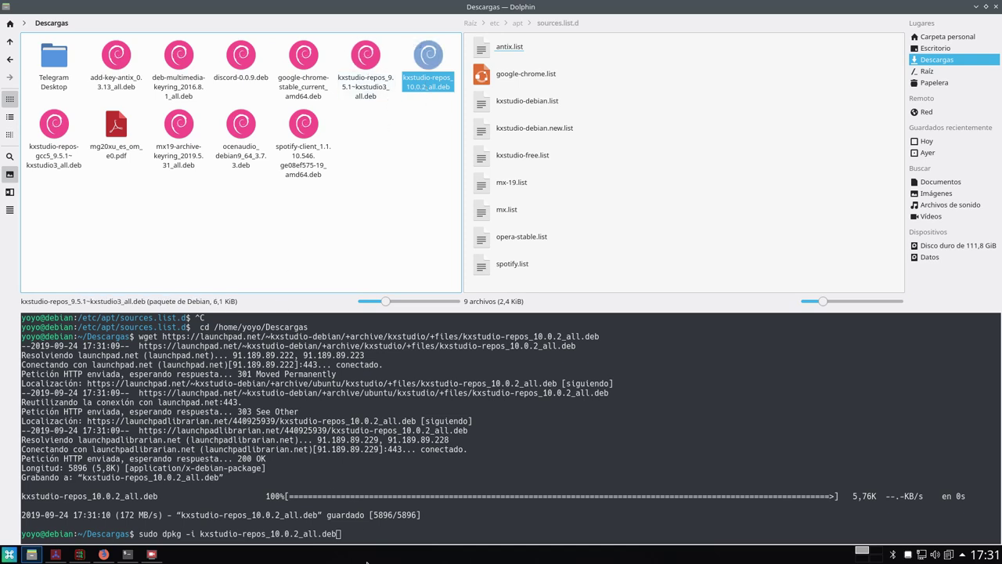
left_click(357, 534)
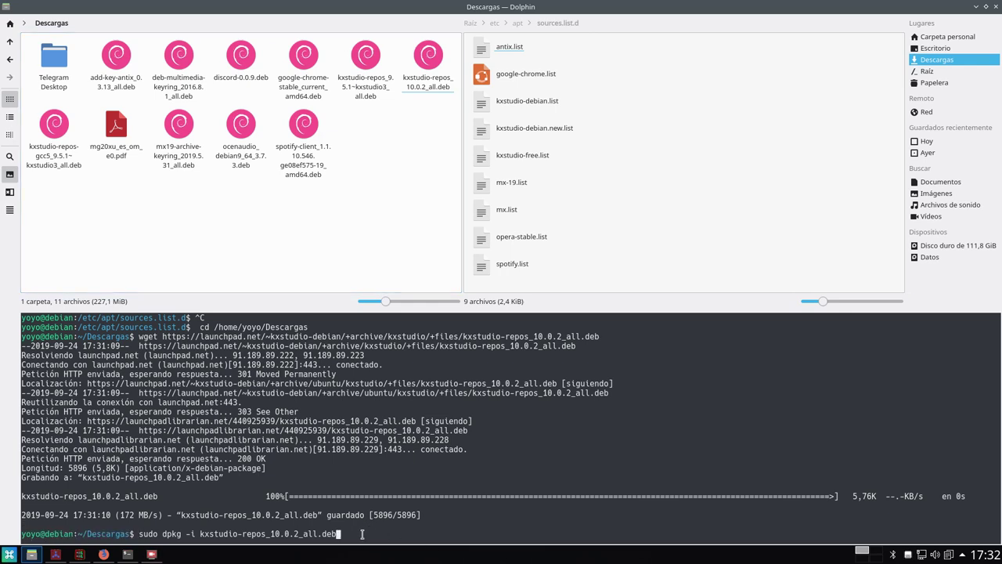
key("Return")
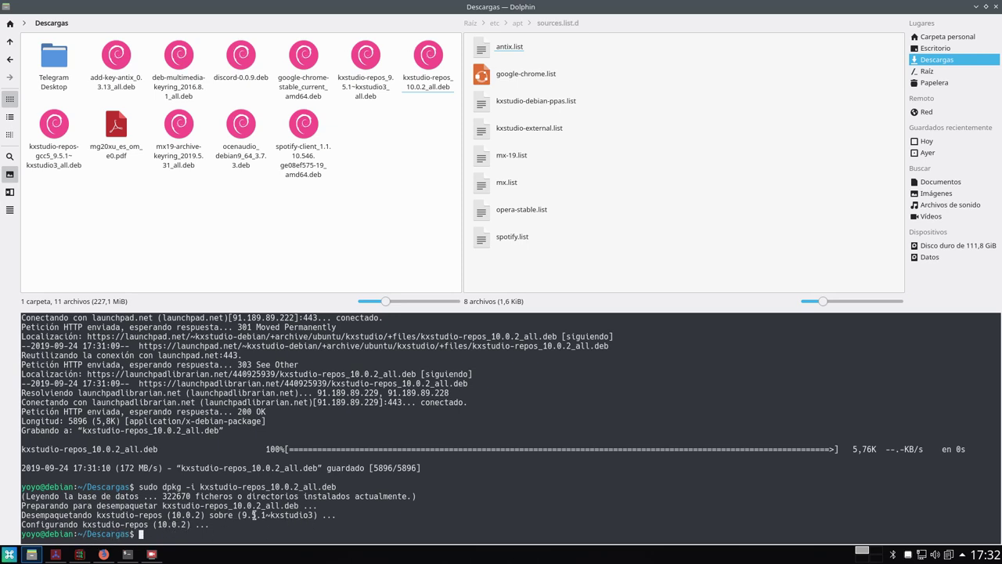
Highlight the terminal output line about unpacking kxstudio-repos, then clear the selection
left_click_drag(325, 516, 21, 516)
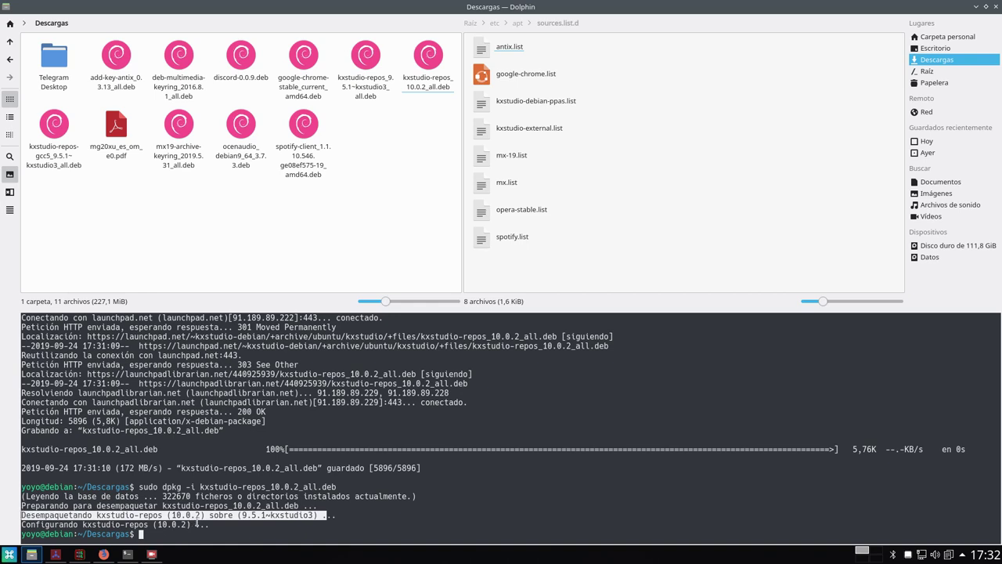
left_click(318, 536)
left_click_drag(338, 516, 8, 513)
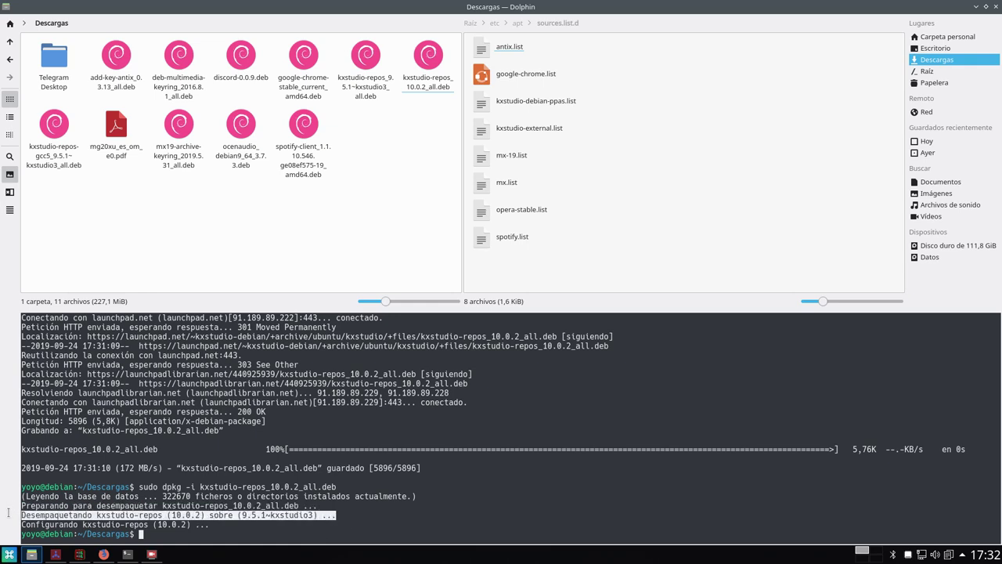
left_click(272, 532)
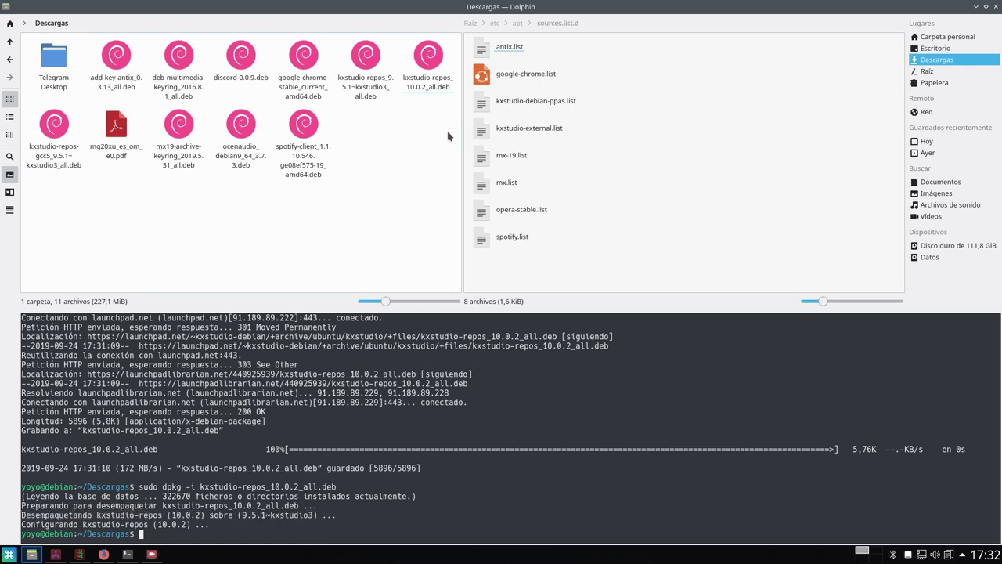
Open kxstudio-debian-ppas.list from sources.list.d in Kate, enlarge the window to read its repository lines, and close it
right_click(540, 101)
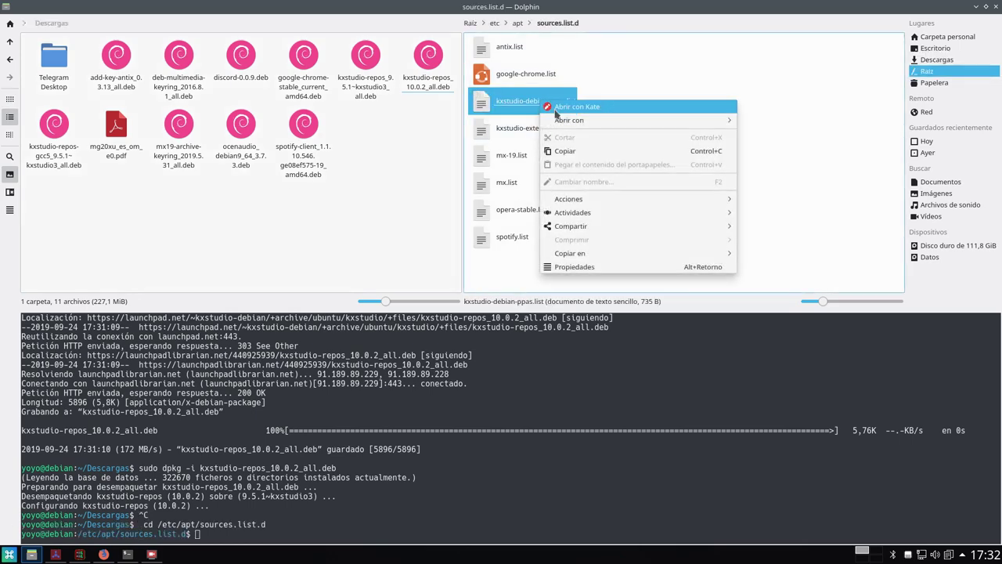
left_click(558, 108)
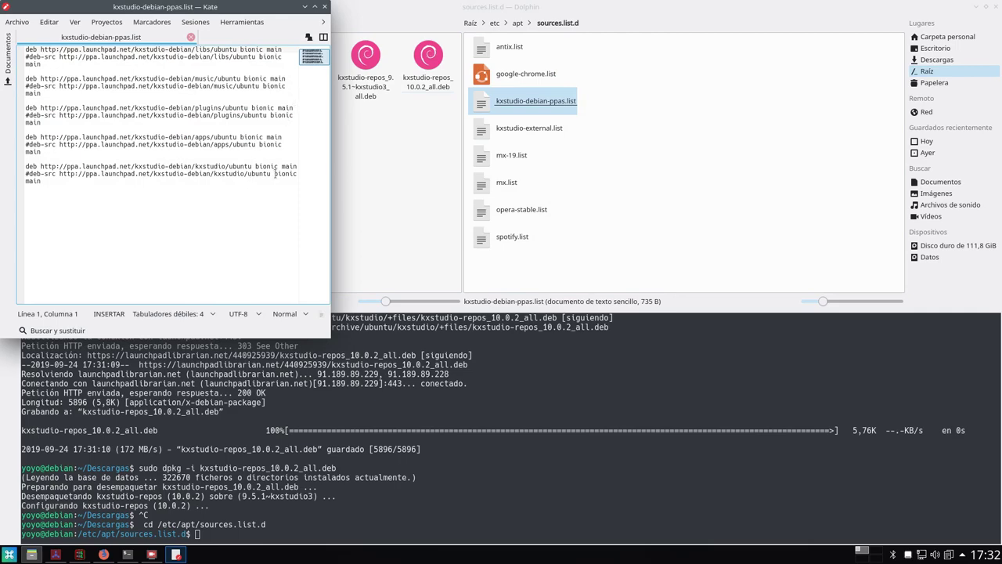
left_click_drag(330, 337, 723, 386)
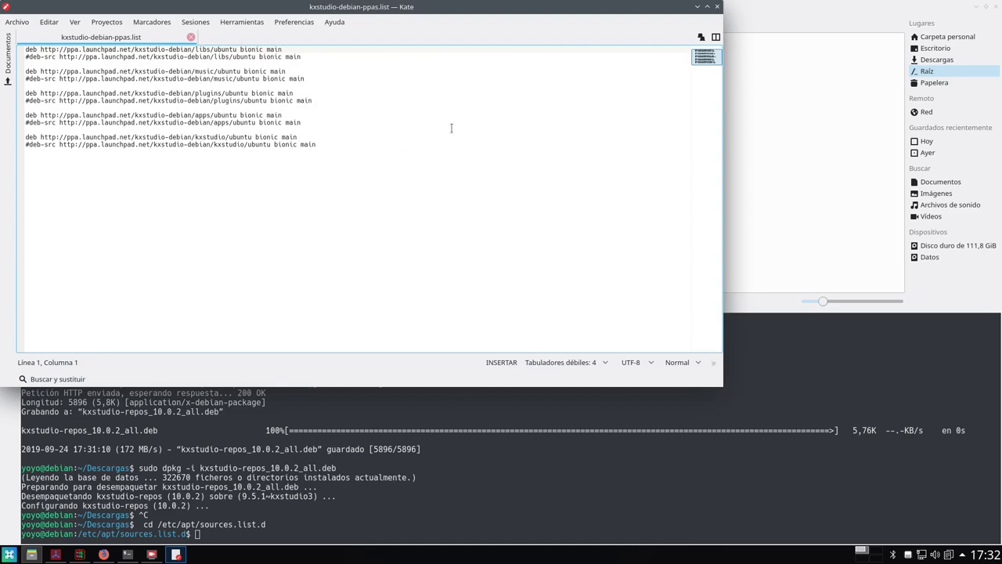
left_click(717, 6)
Open kxstudio-external.list in Kate, check its repository entries, and close it
right_click(539, 136)
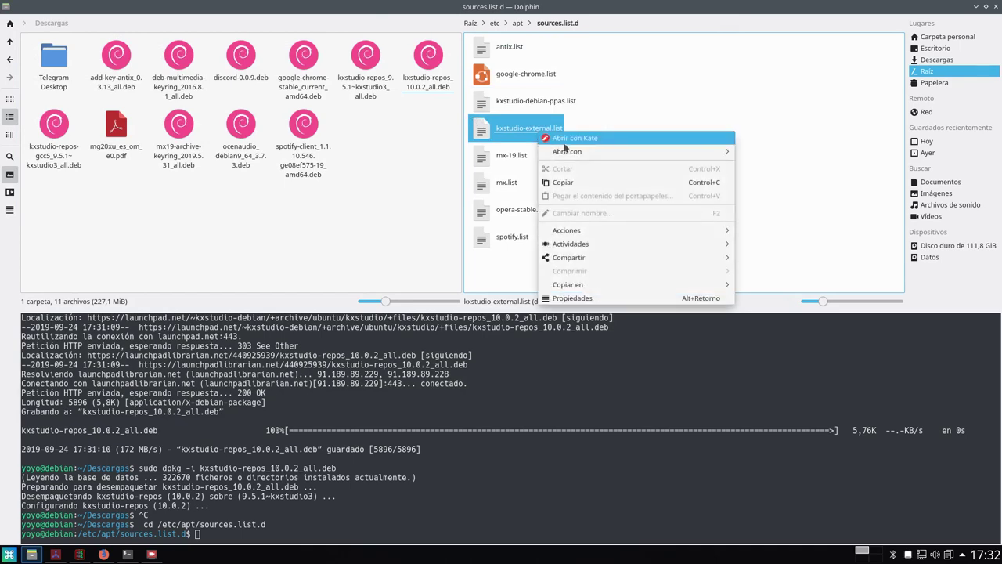
left_click(571, 147)
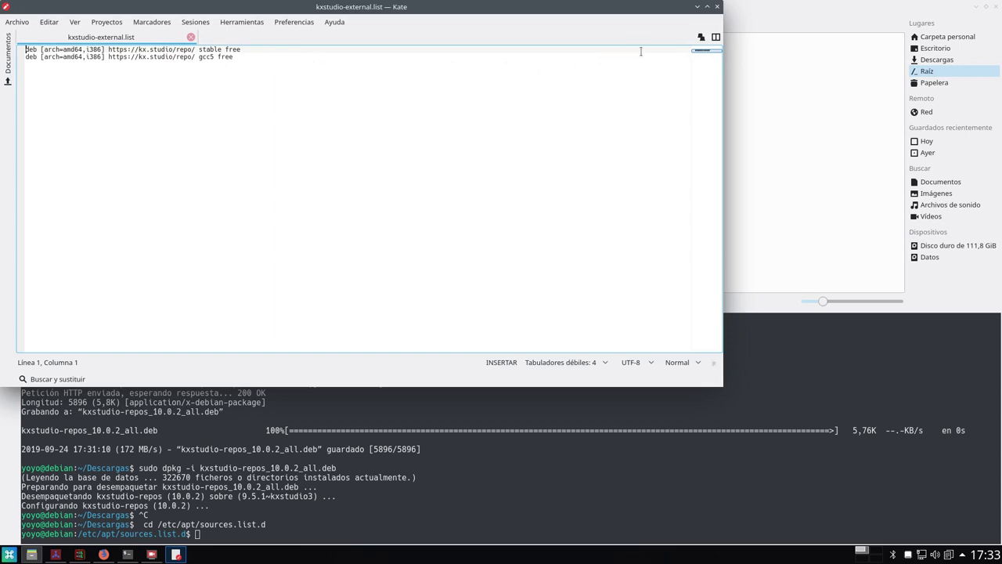
left_click(717, 6)
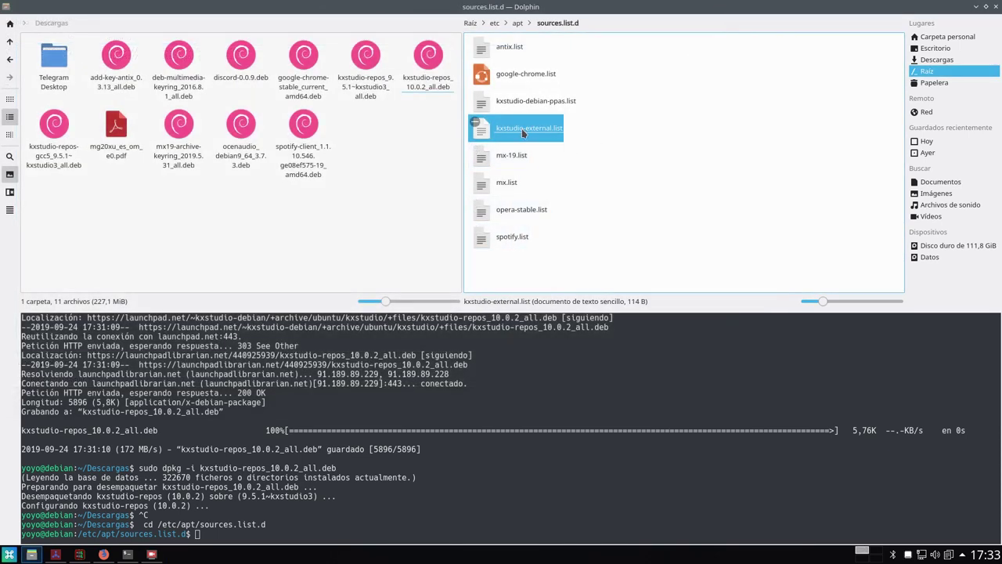
Go through the source list files in sources.list.d, selecting the KXStudio, Spotify, Opera, MX and antiX entries one by one
left_click(527, 96)
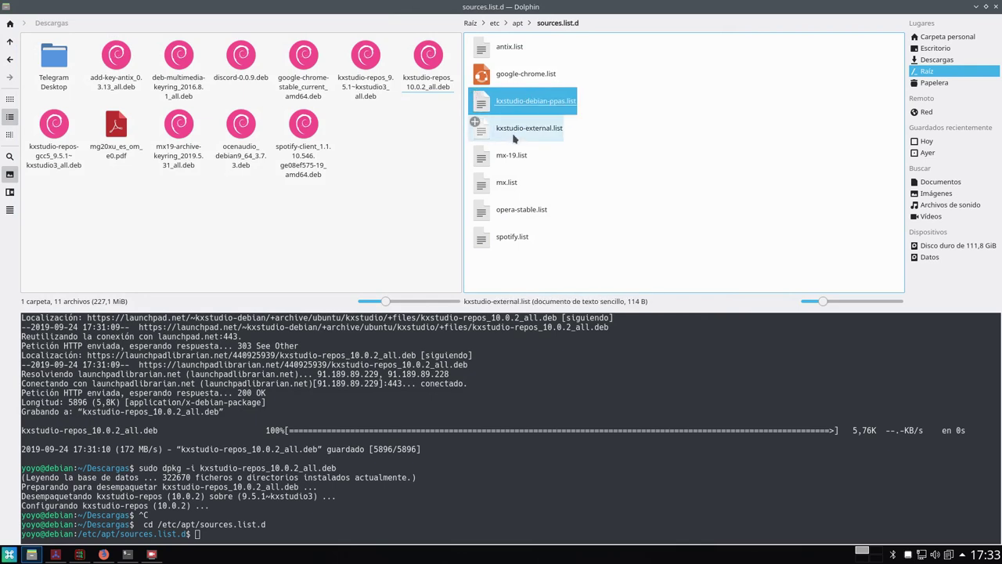
left_click(515, 137)
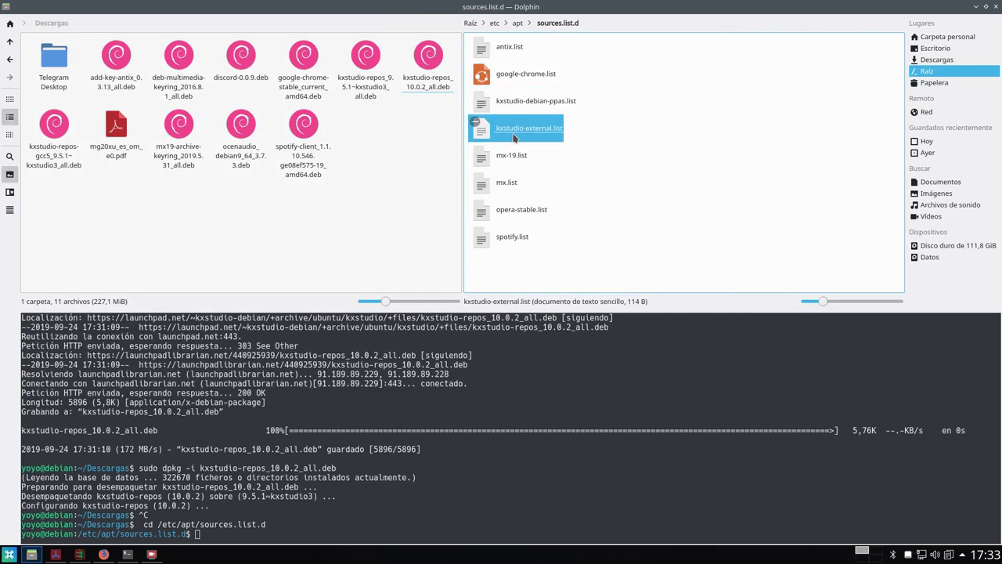
left_click(511, 236)
left_click(509, 209)
left_click(507, 182)
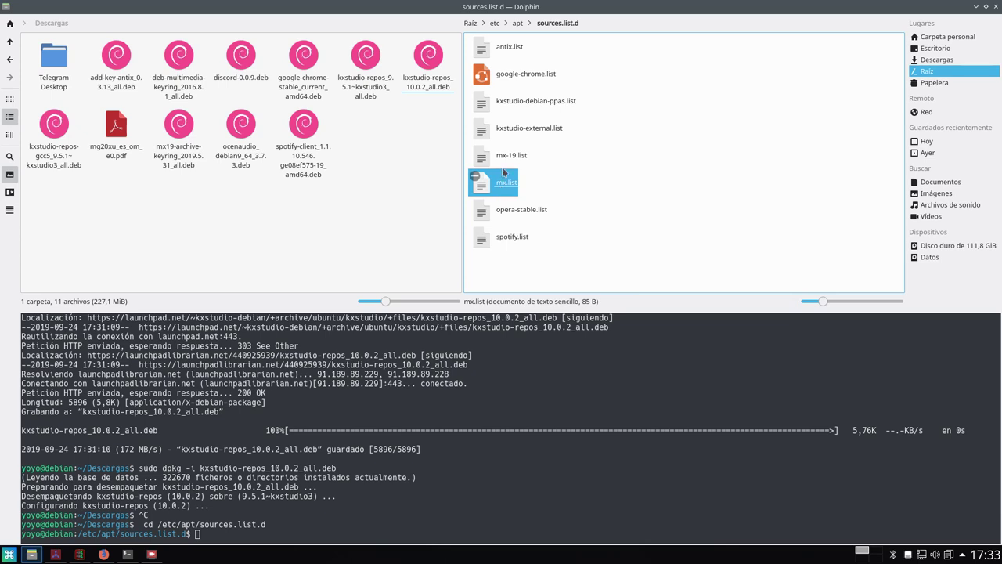
left_click(505, 157)
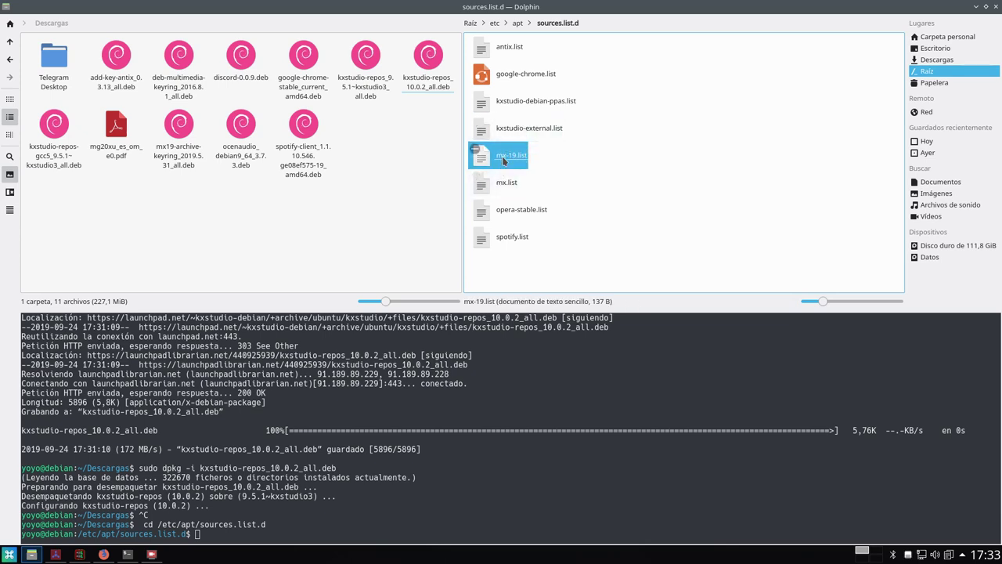
left_click(510, 49)
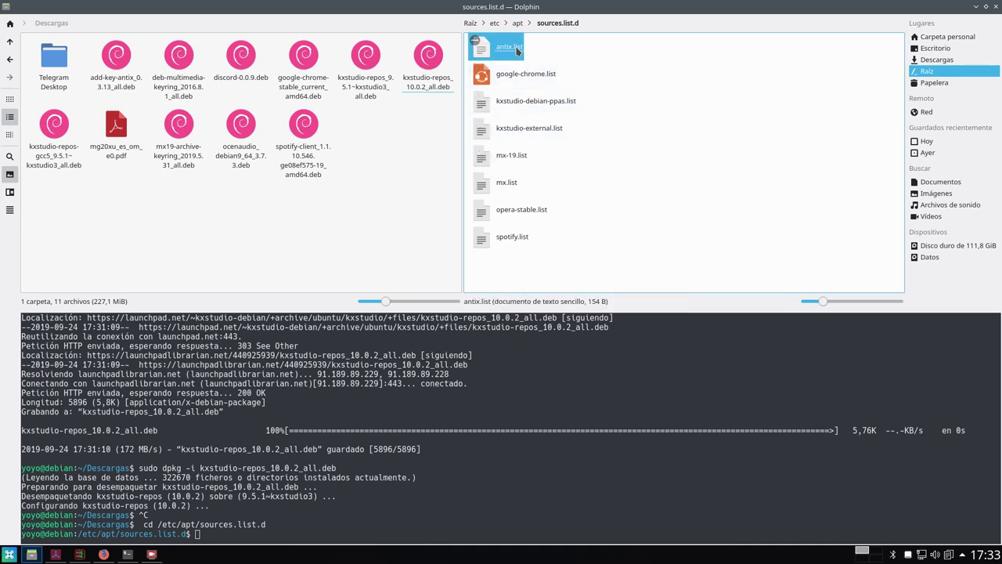
Reopen kxstudio-external.list in Kate to examine its two kx.studio repository lines, and close it
left_click(533, 102)
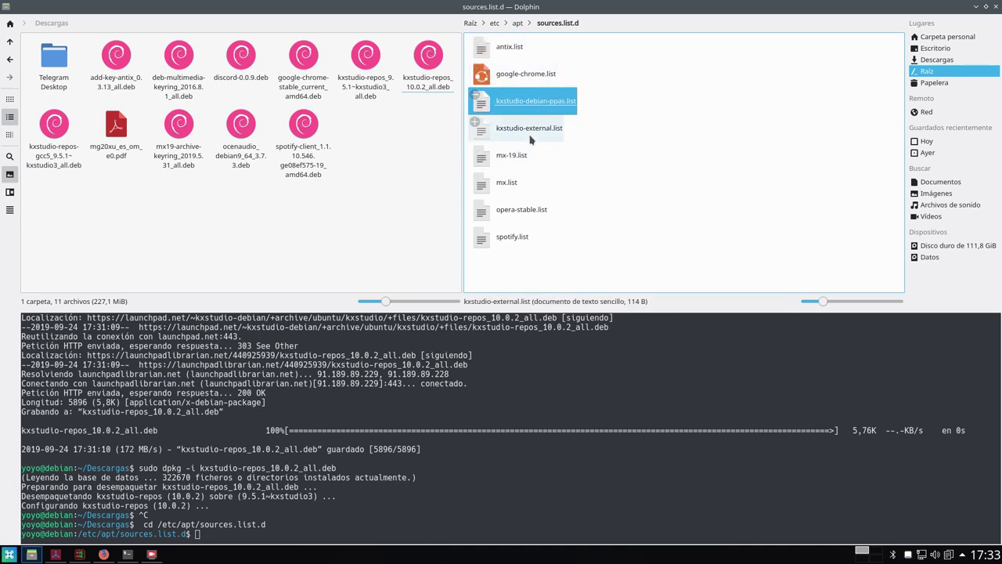
left_click(525, 128)
right_click(523, 126)
mouse_move(554, 147)
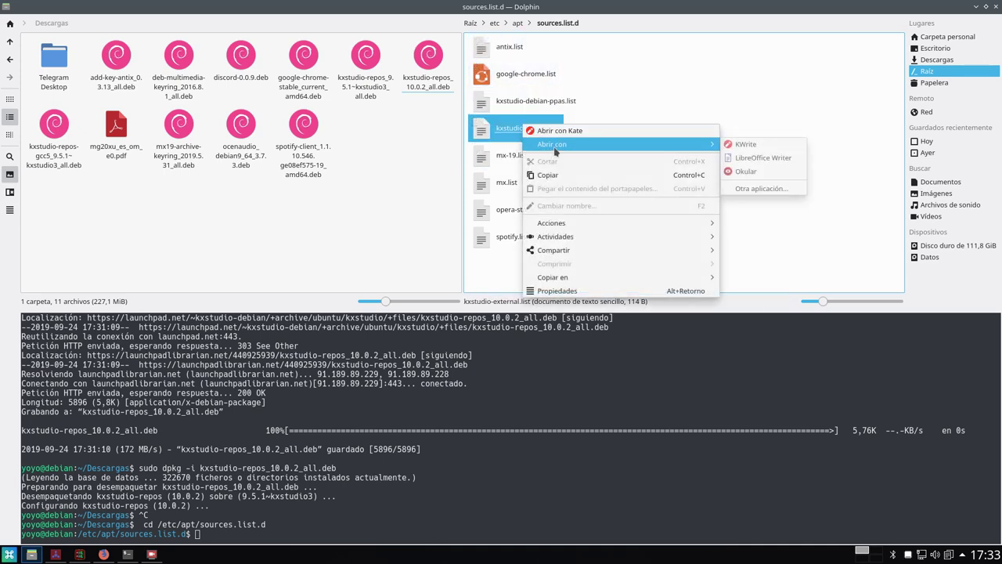
left_click(576, 132)
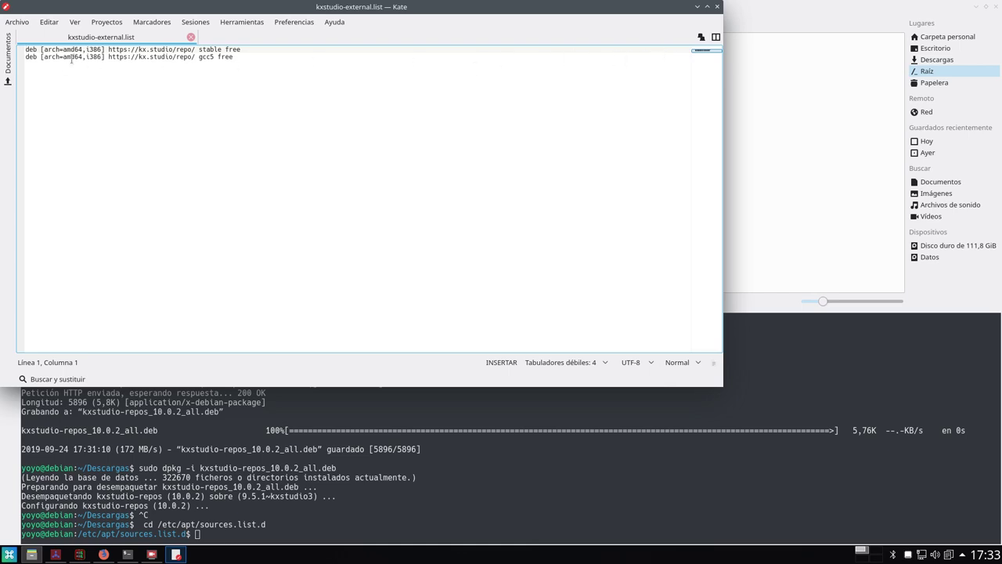
left_click(716, 7)
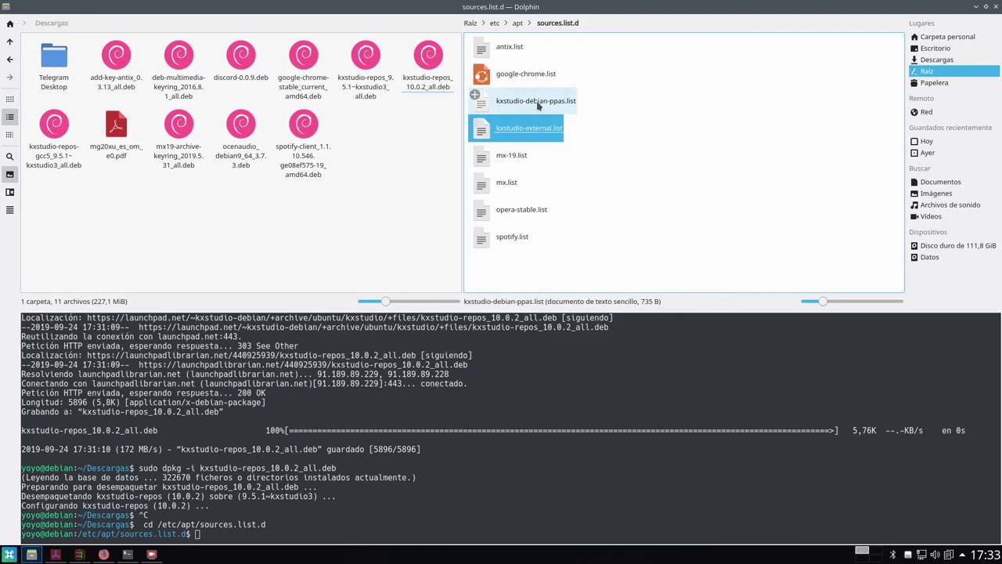
Reopen kxstudio-debian-ppas.list in Kate, highlight all its repository lines, and close it without changes
left_click(536, 100)
right_click(536, 100)
left_click(564, 113)
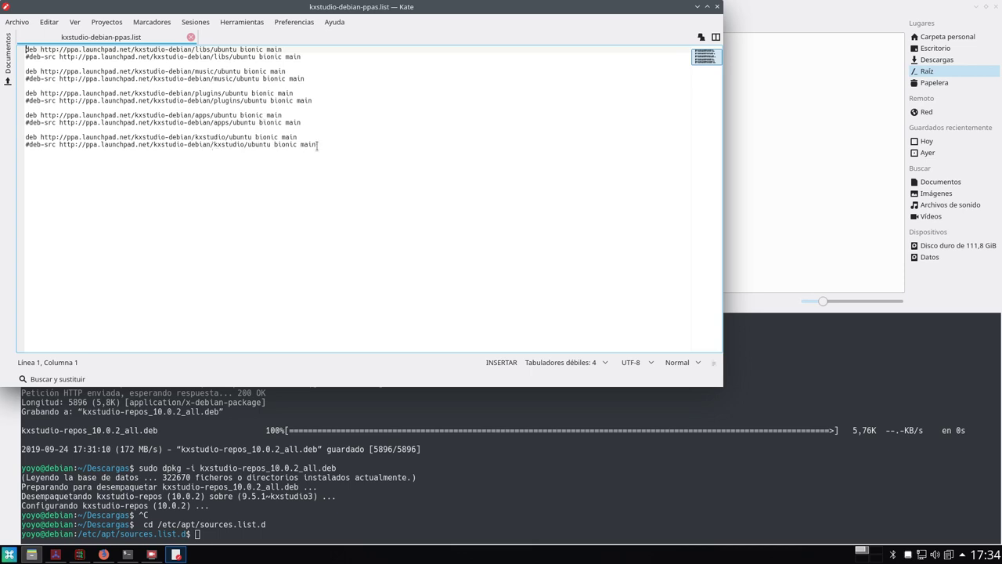
left_click_drag(317, 147, 26, 49)
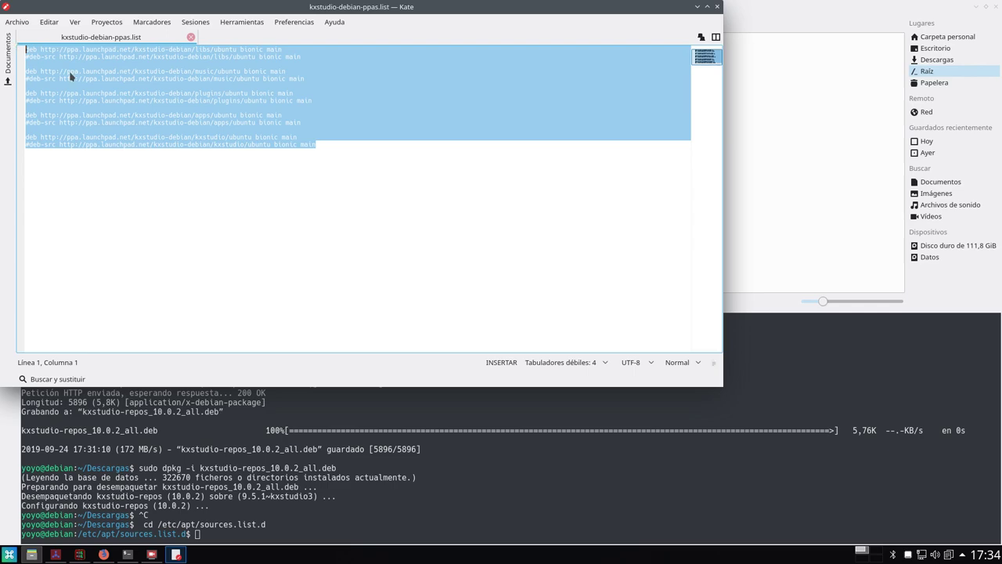
left_click(718, 8)
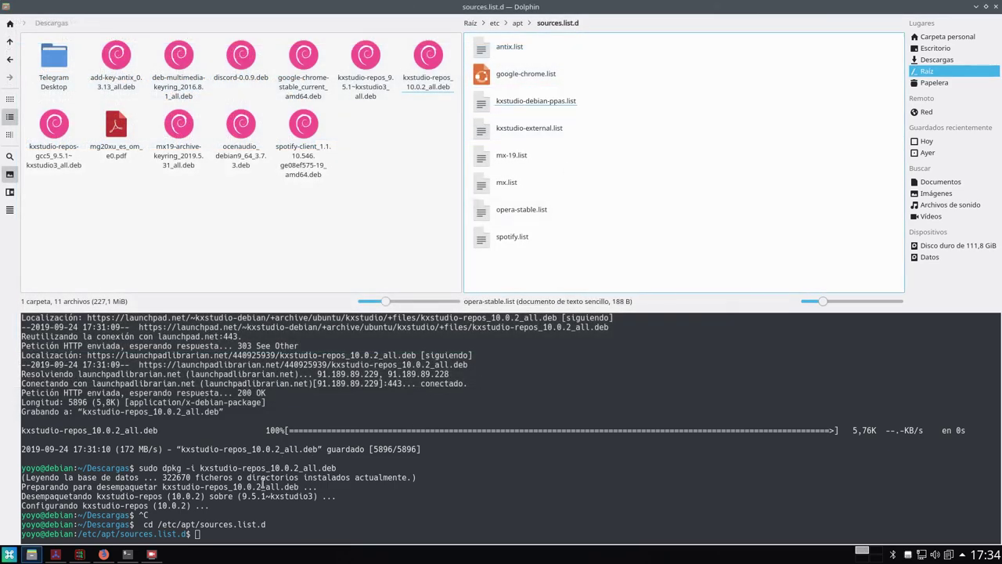
Highlight the terminal output line about unpacking kxstudio-repos (10.0.2) over the earlier version
left_click_drag(341, 497, 34, 505)
left_click(298, 498)
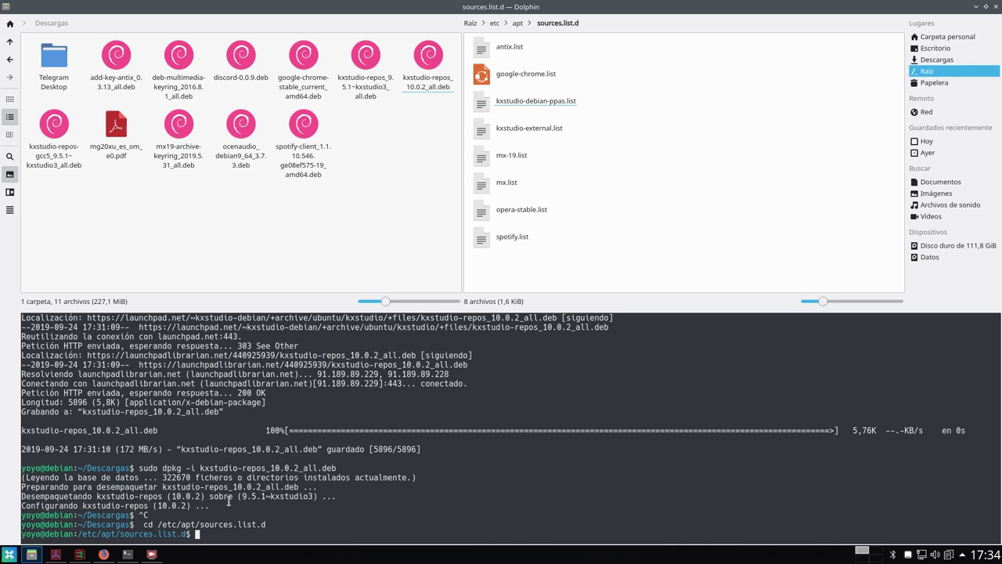
left_click_drag(347, 497, 21, 496)
Switch back to the Descargas folder and refresh the package lists with sudo apt update
left_click(224, 246)
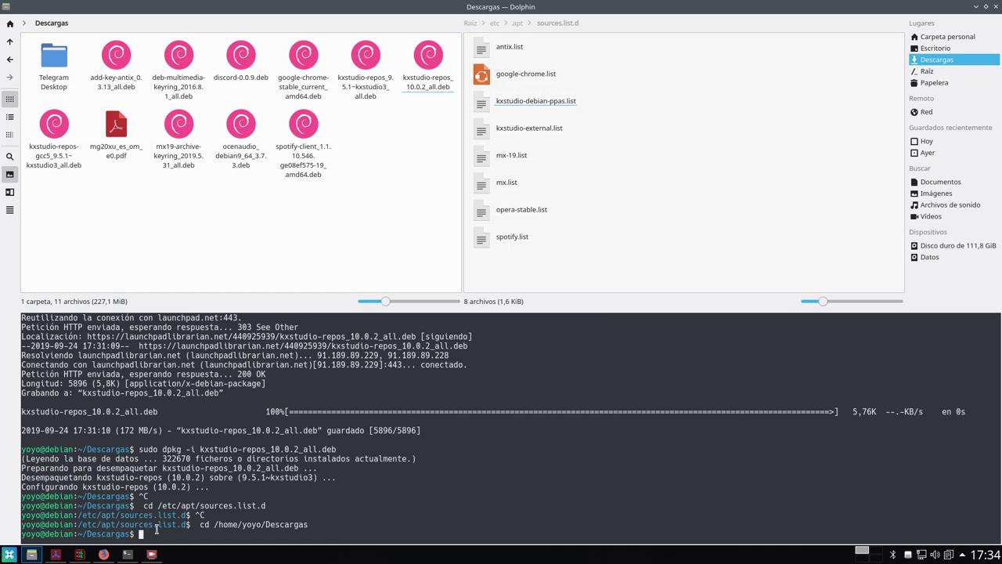
type("sudo apt")
type("update")
key("Return")
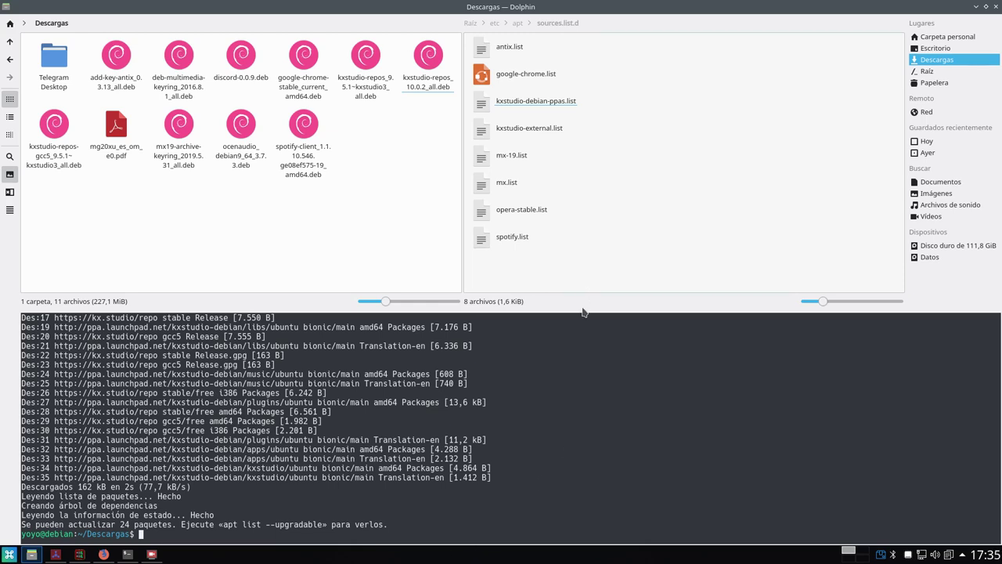
Enlarge the terminal area and start the package upgrade with sudo apt upgrade
left_click_drag(584, 312, 564, 176)
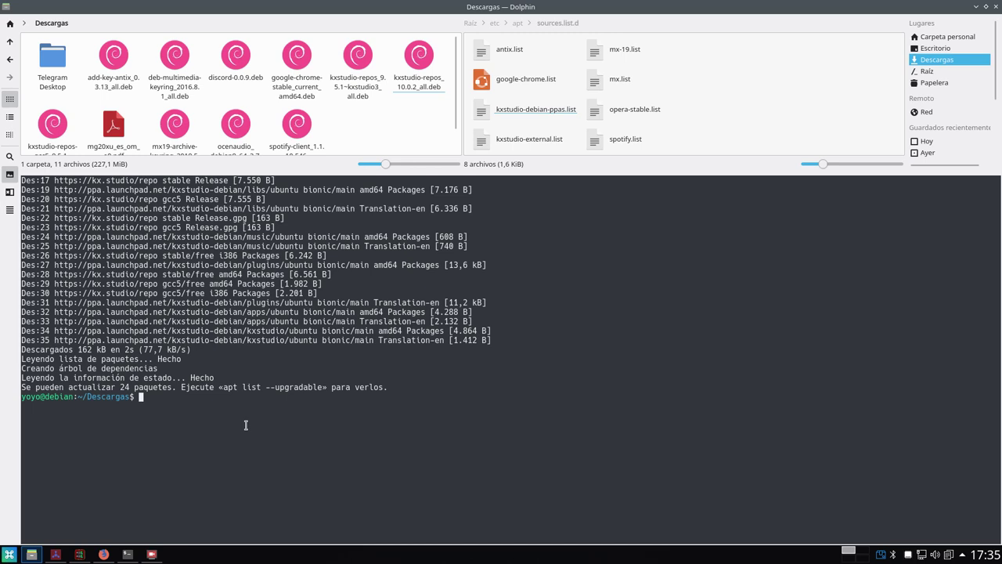
key("Up")
key("BackSpace")
key("BackSpace")
key("BackSpace")
key("BackSpace")
type("grade")
key("Return")
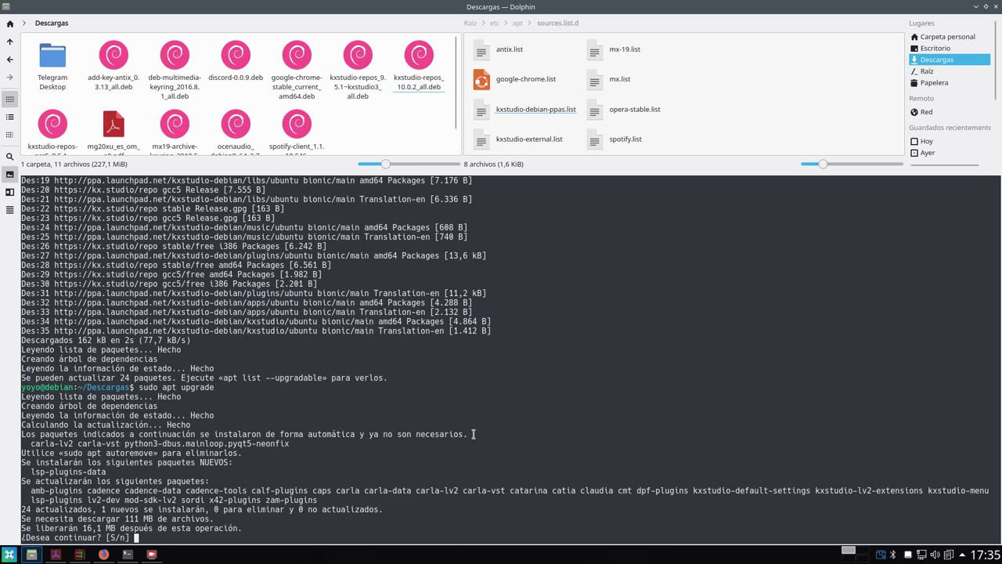
Examine the upgrade summary, highlighting the lists of no-longer-needed, new and upgradable packages
left_click_drag(472, 434, 73, 425)
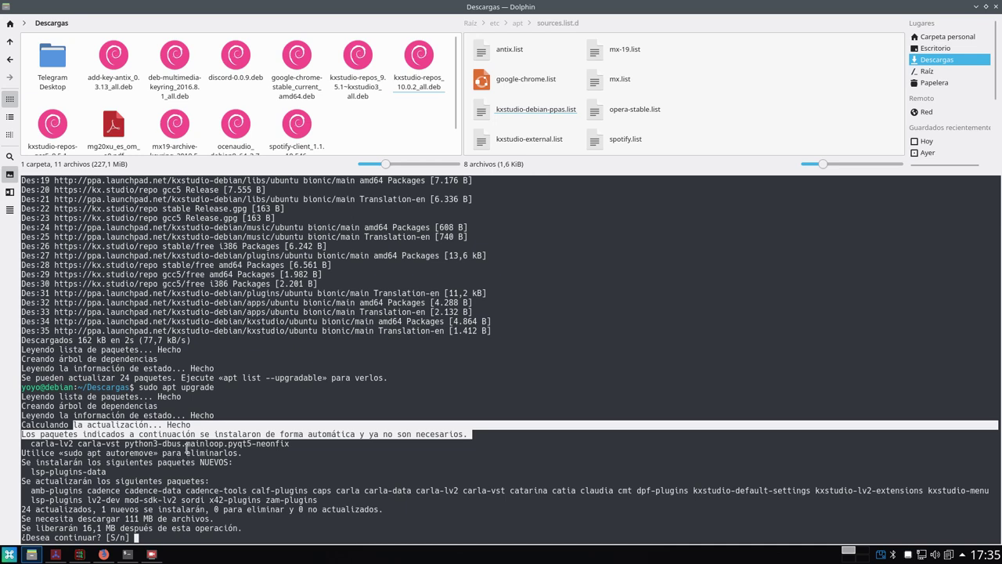
left_click(267, 475)
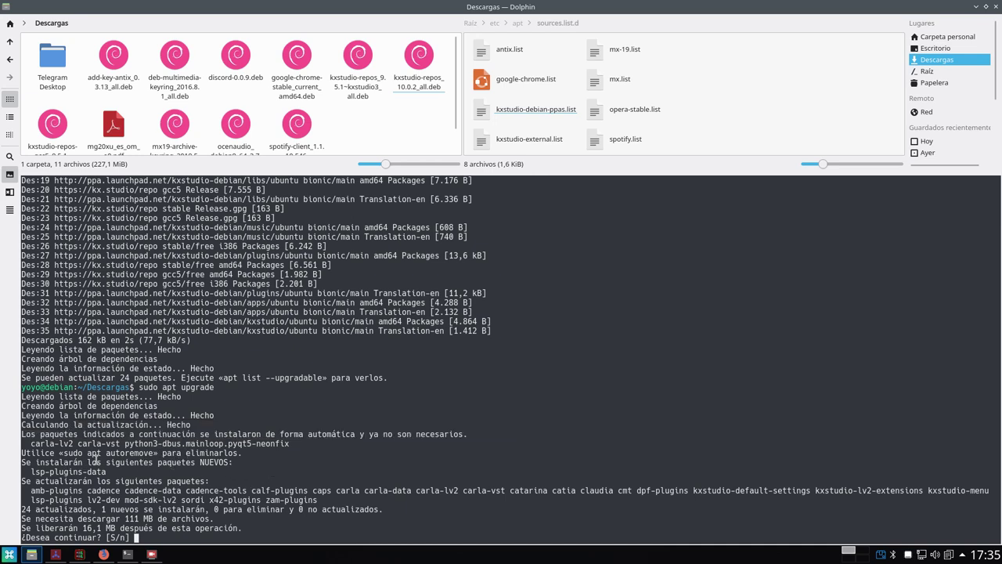
left_click_drag(138, 467, 26, 469)
left_click(145, 470)
left_click_drag(213, 481, 17, 478)
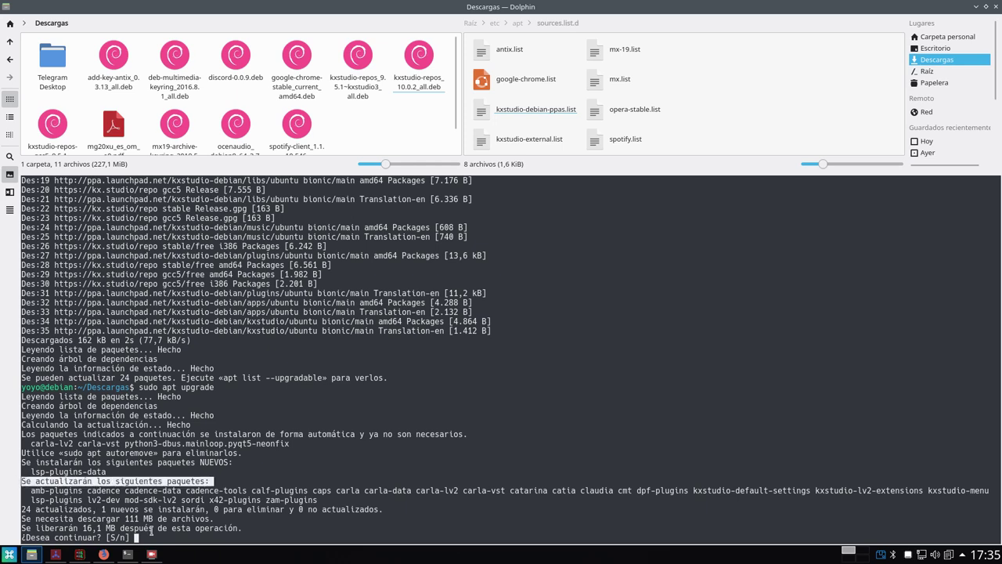
left_click(291, 523)
left_click_drag(329, 502, 21, 491)
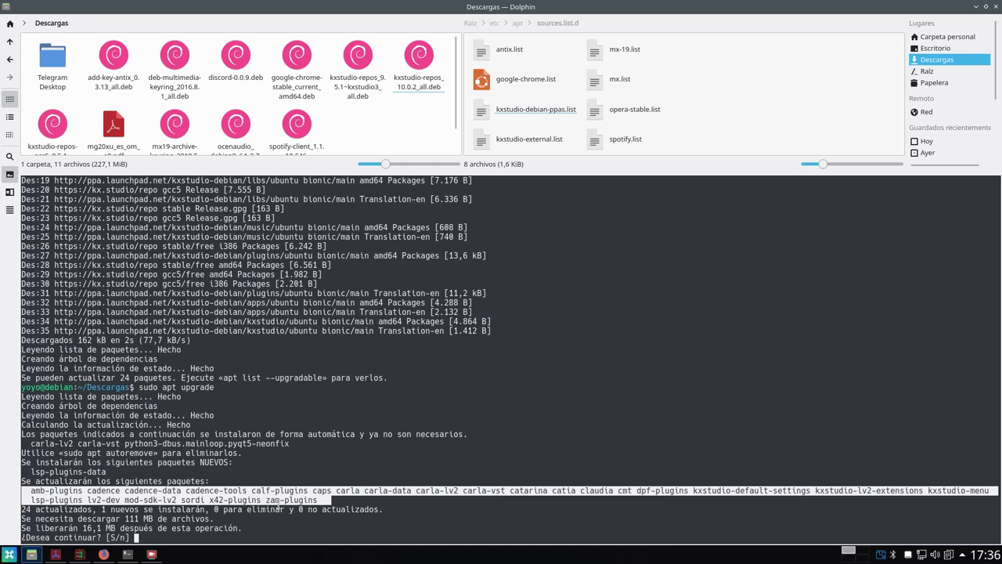
Clear the text highlight and accept the package upgrade by answering s
left_click(182, 536)
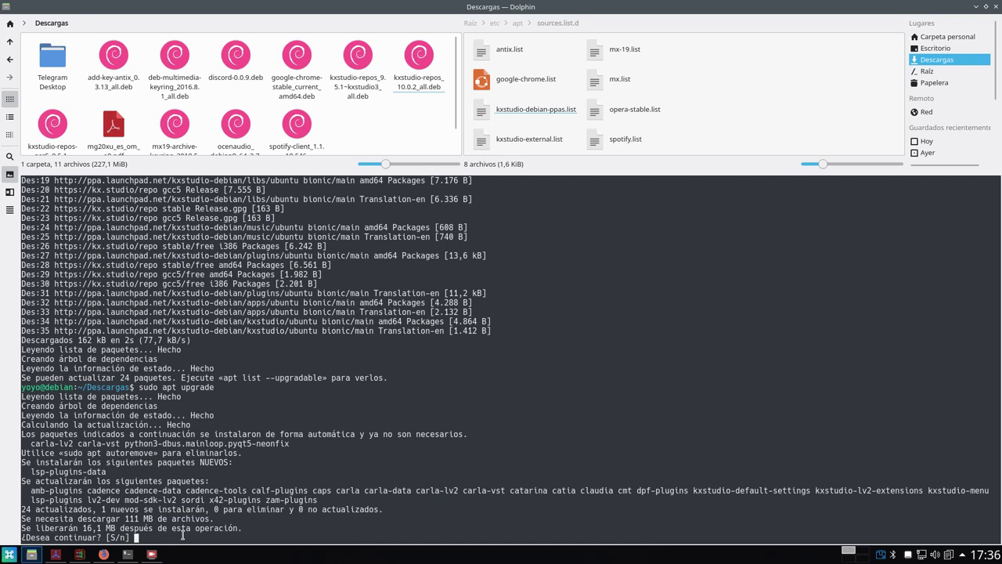
type("s")
key("Return")
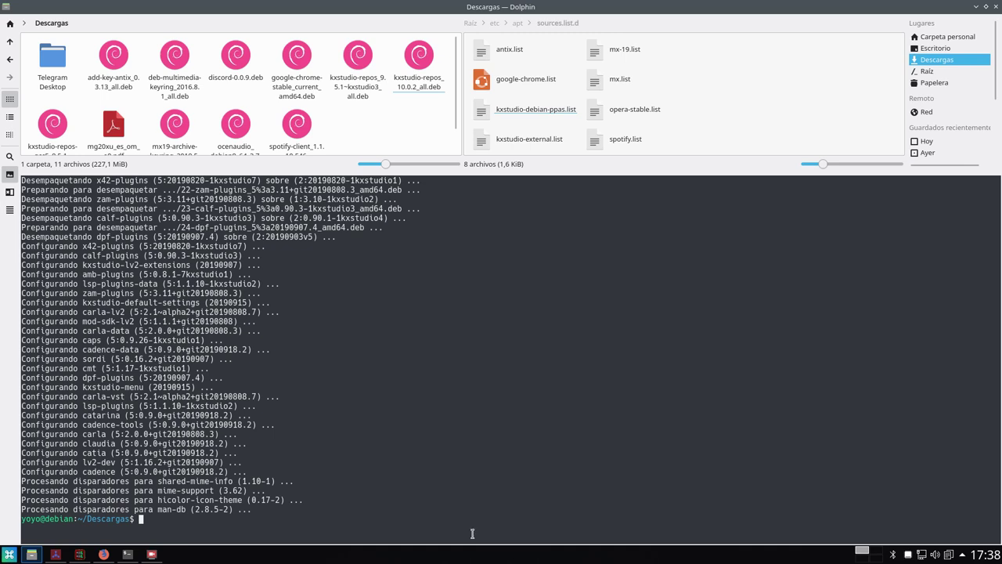
Shrink the terminal area and select the kxstudio-repos 10.0.2, 9.5.1 and gcc5 packages in Descargas one by one
left_click_drag(555, 172, 555, 321)
left_click(428, 90)
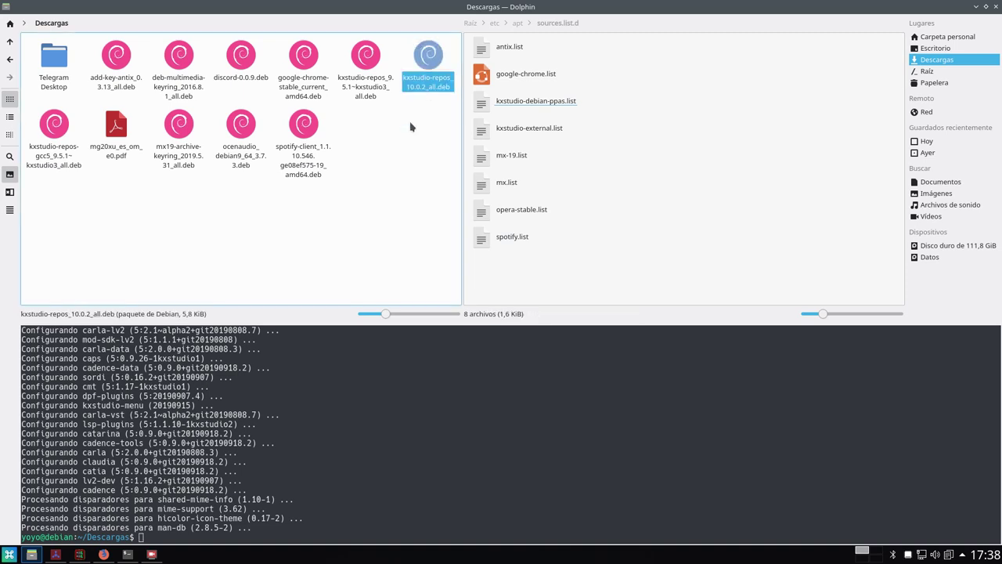
left_click(368, 149)
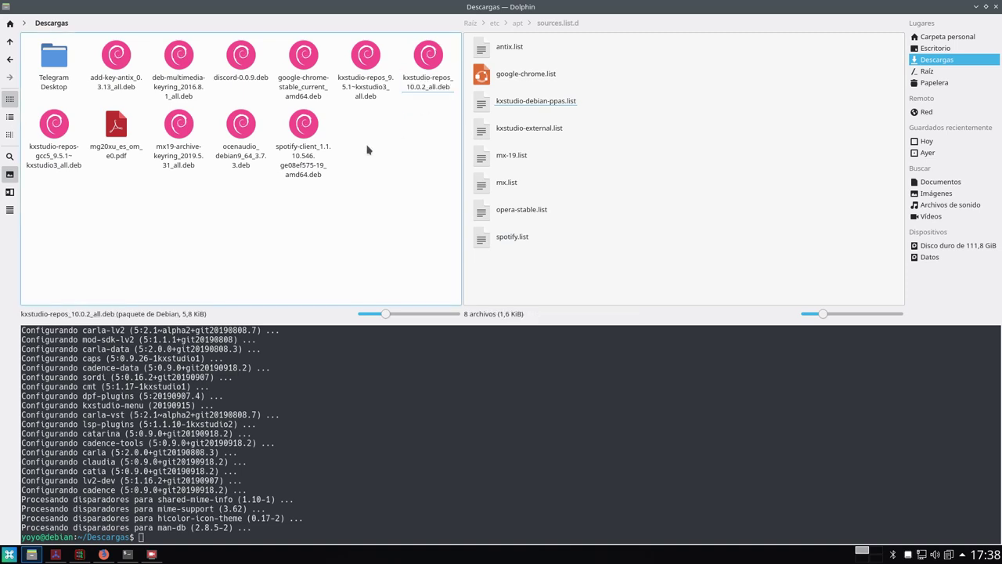
left_click(366, 86)
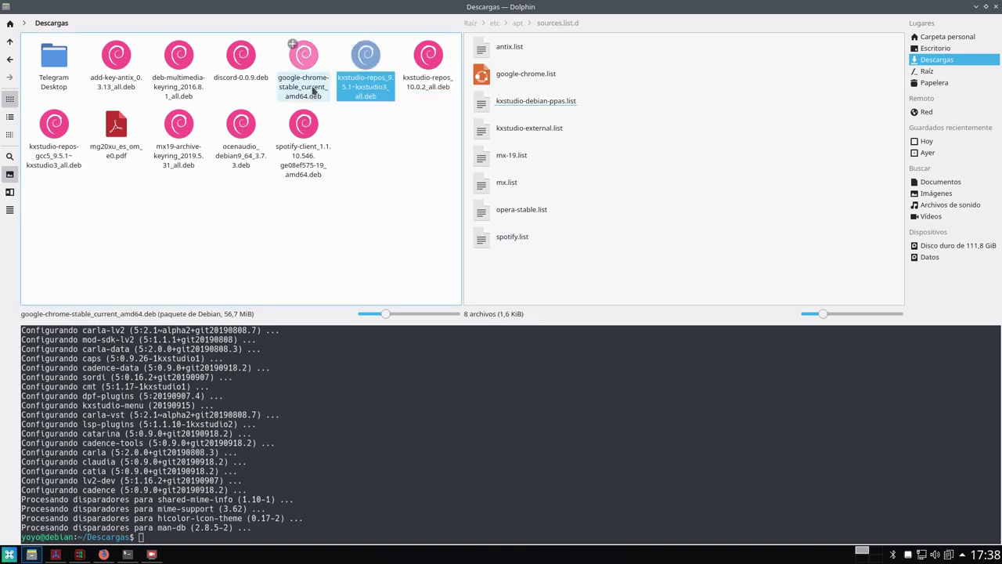
left_click(61, 137)
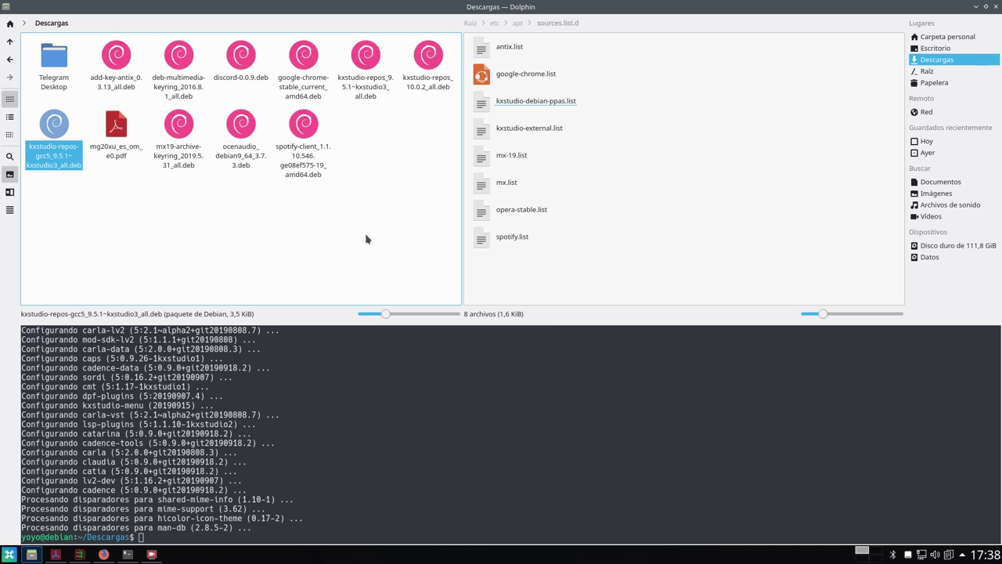
Return to sources.list.d, open kxstudio-debian-ppas.list in Kate to view its repository lines, and close it
left_click(559, 264)
left_click(541, 110)
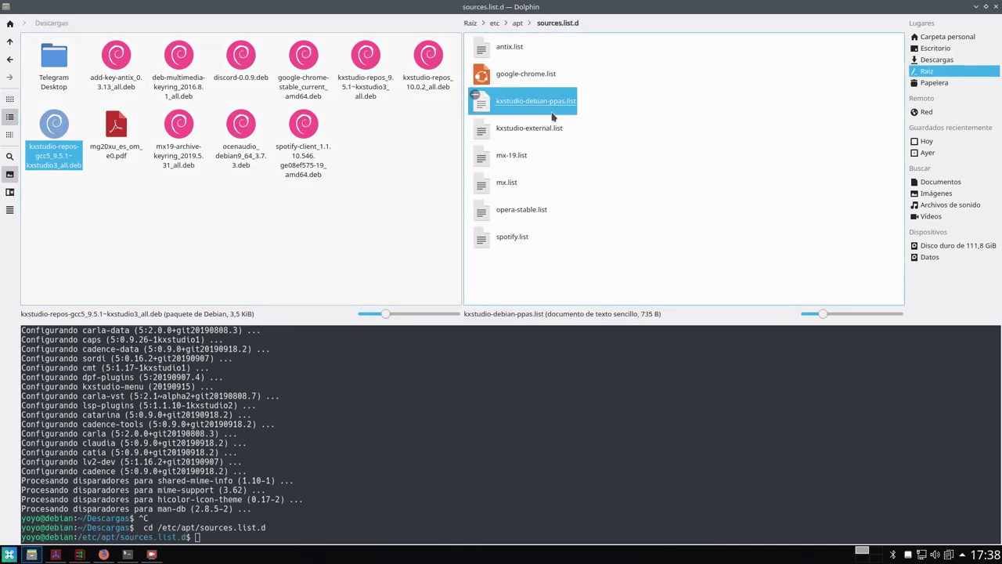
left_click(537, 136)
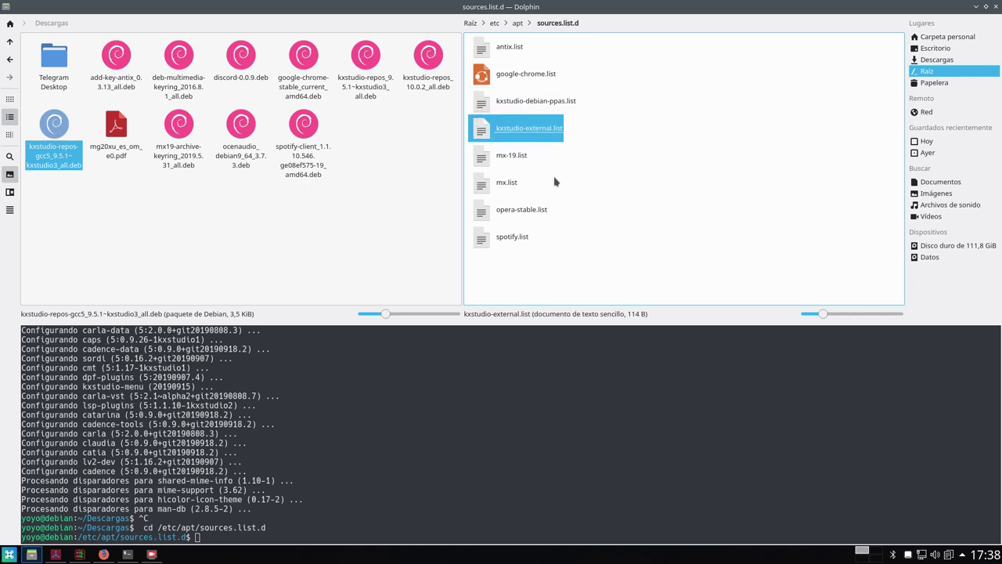
left_click(528, 114)
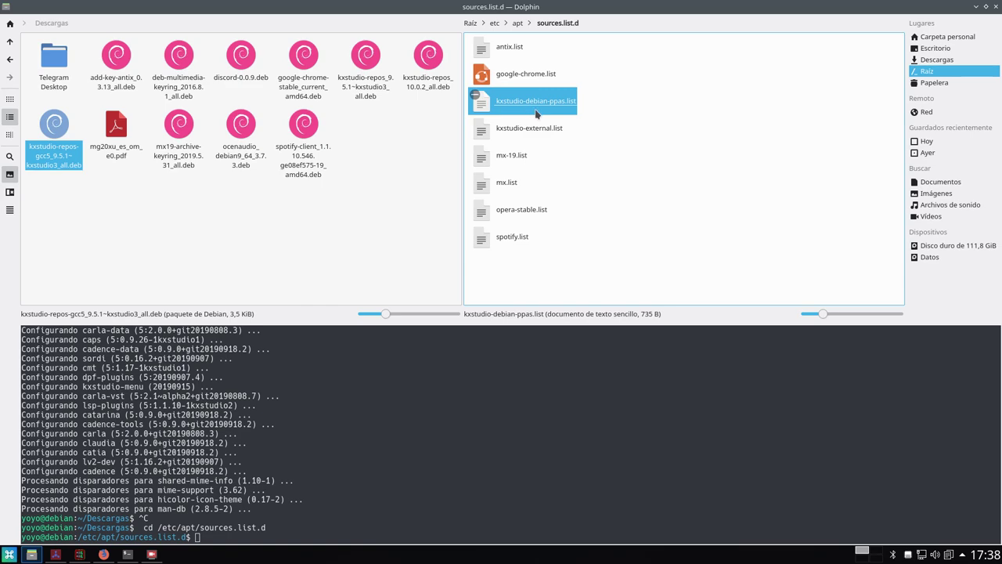
right_click(534, 100)
left_click(571, 104)
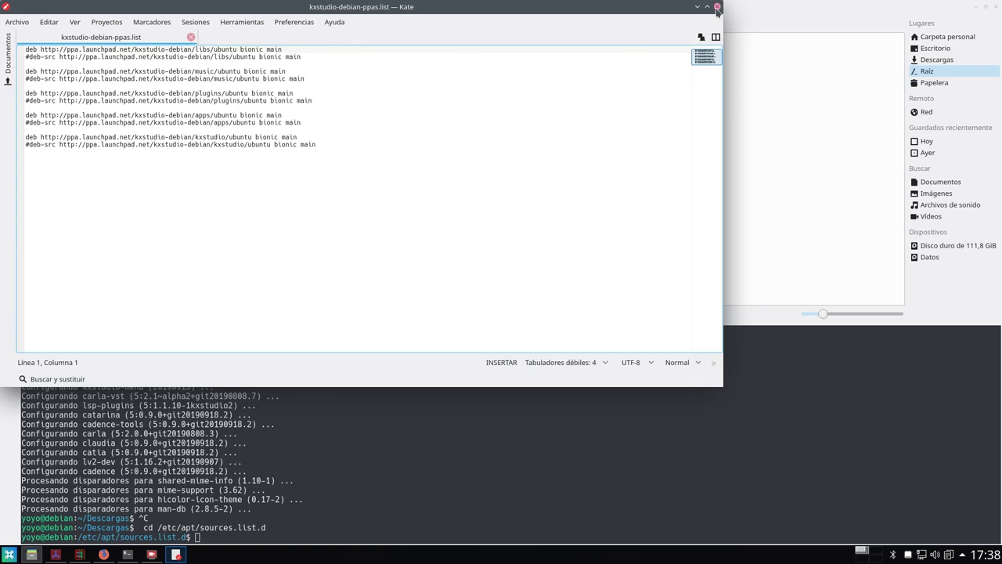
left_click(717, 7)
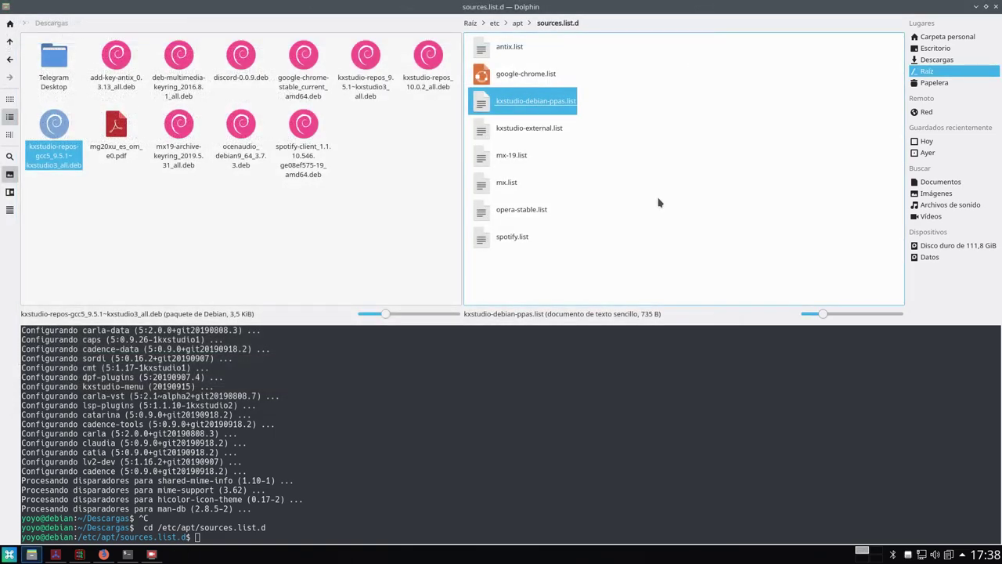
Select kxstudio-external.list and kxstudio-debian-ppas.list alternately to point out both KXStudio source lists
left_click(526, 128)
left_click(526, 102)
left_click(525, 117)
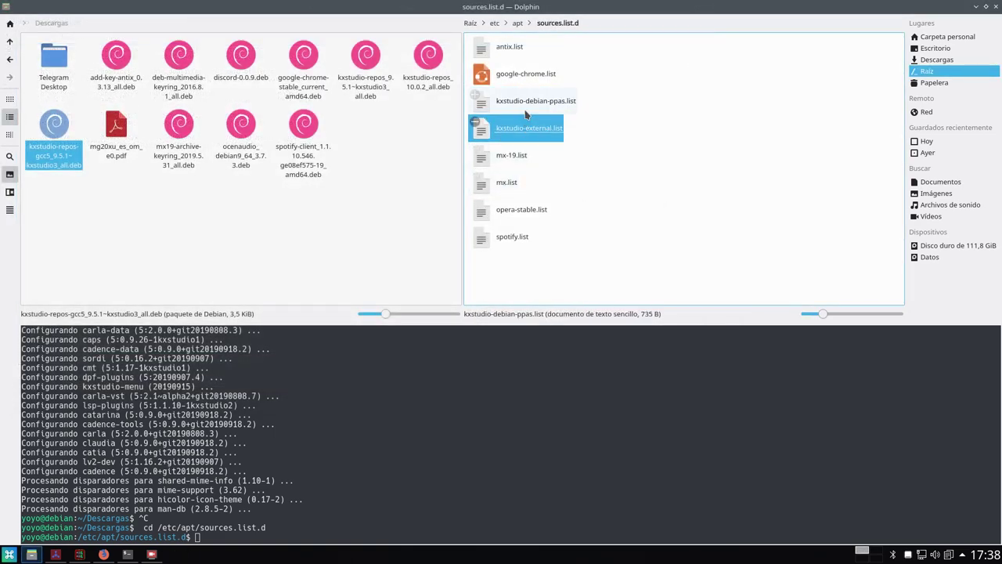
left_click(525, 102)
left_click(525, 128)
left_click(529, 102)
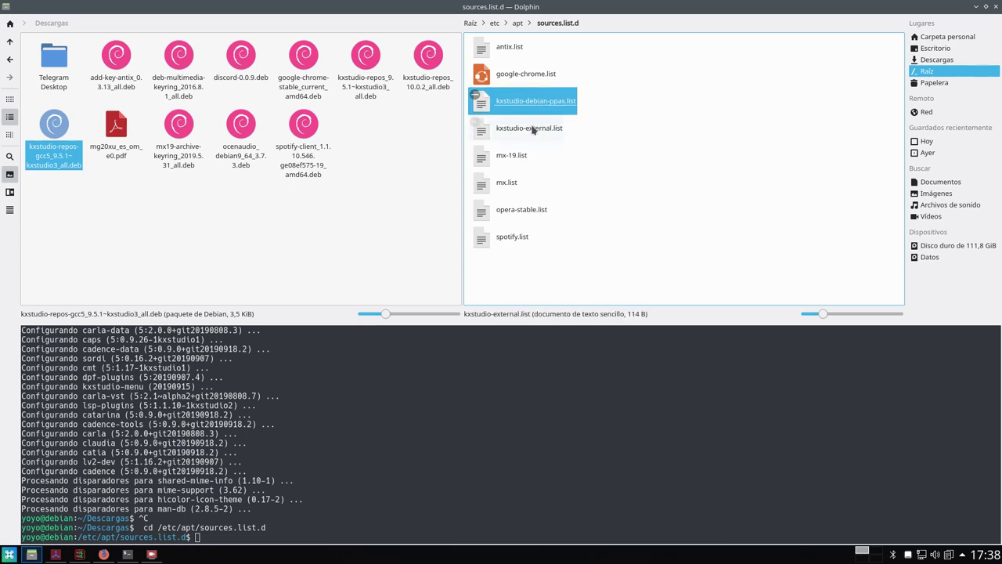
left_click(532, 130)
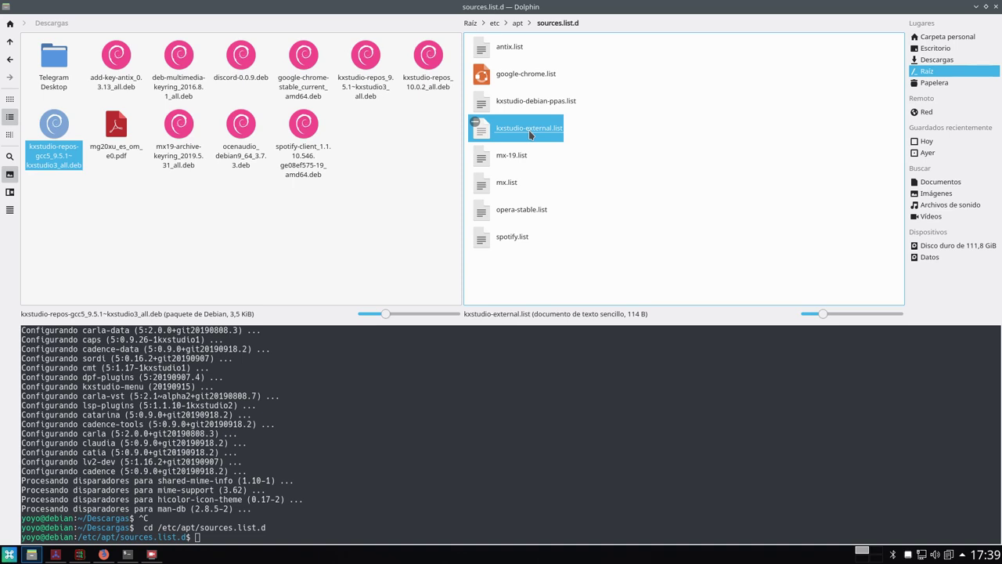
left_click(454, 376)
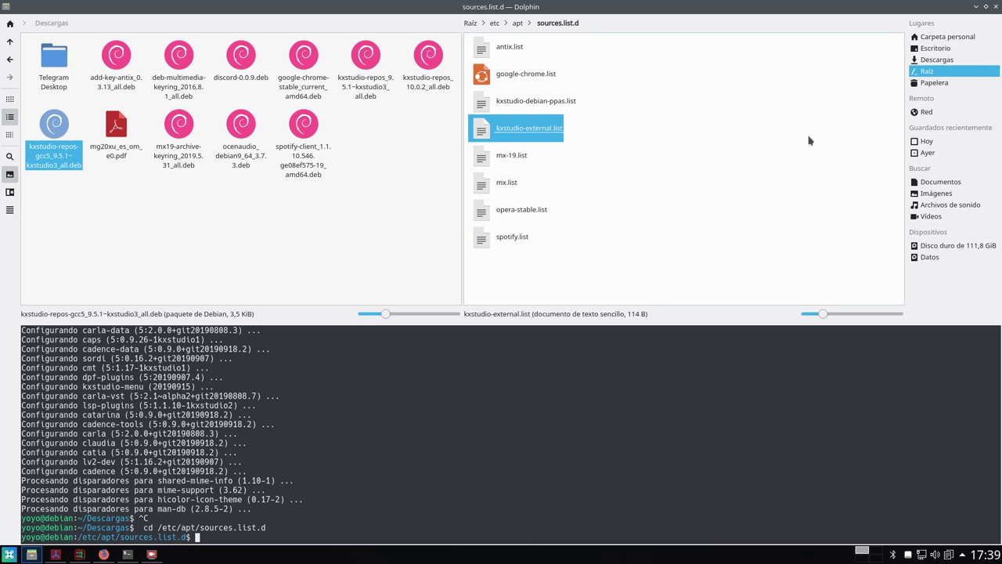
Clear the desktop by closing the running Cadence and minimizing the file manager and Carla
left_click(976, 7)
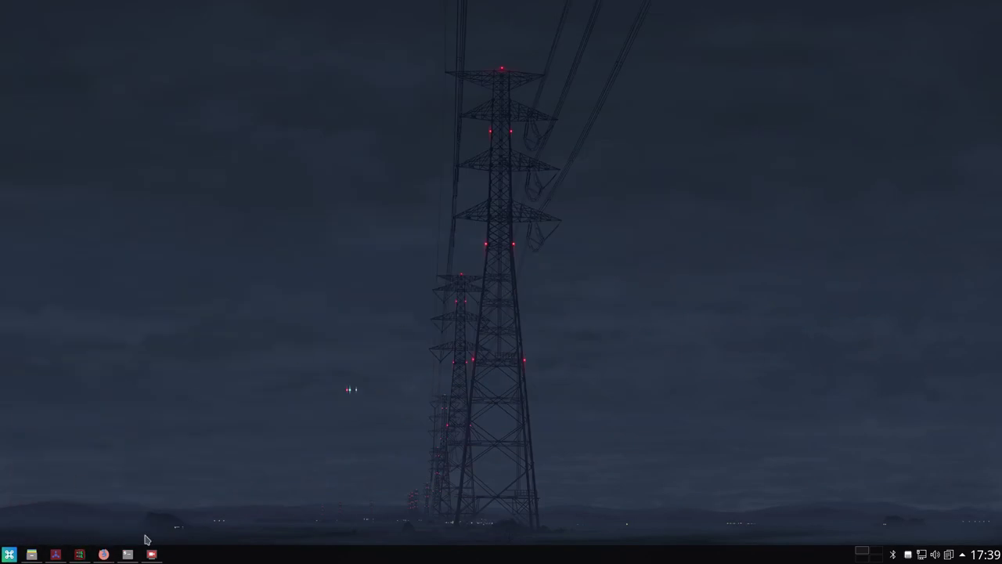
left_click(80, 555)
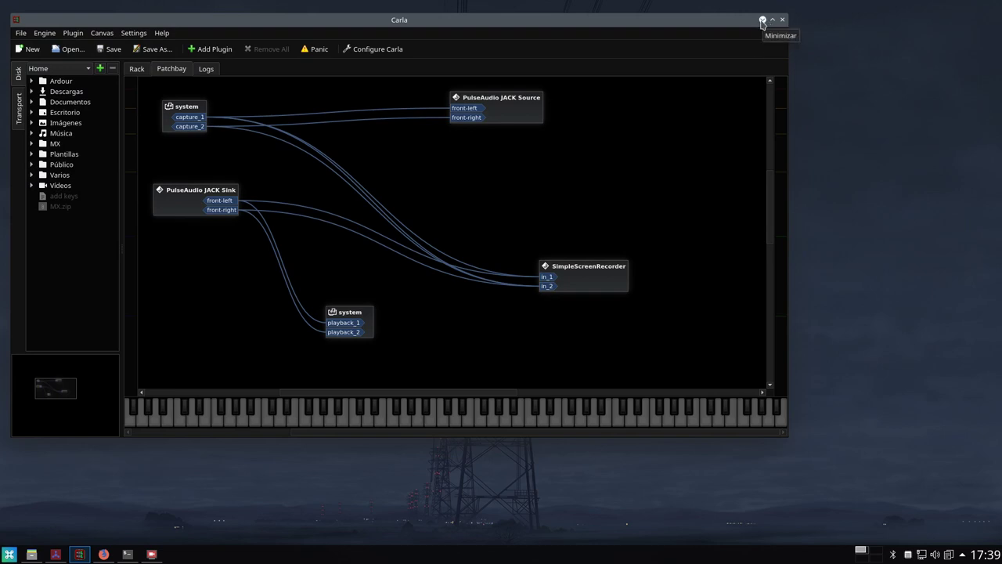
left_click(56, 554)
left_click(557, 51)
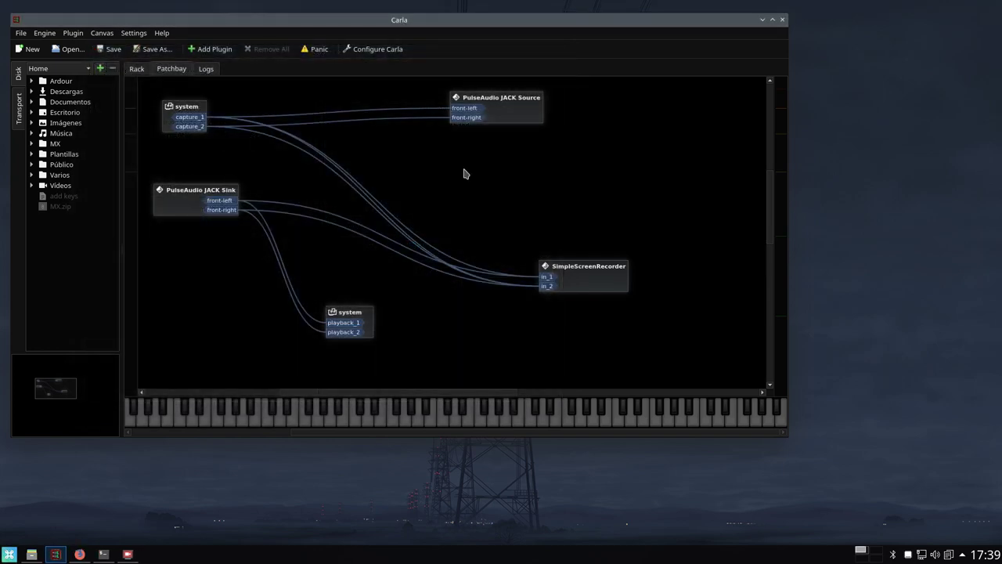
left_click(764, 25)
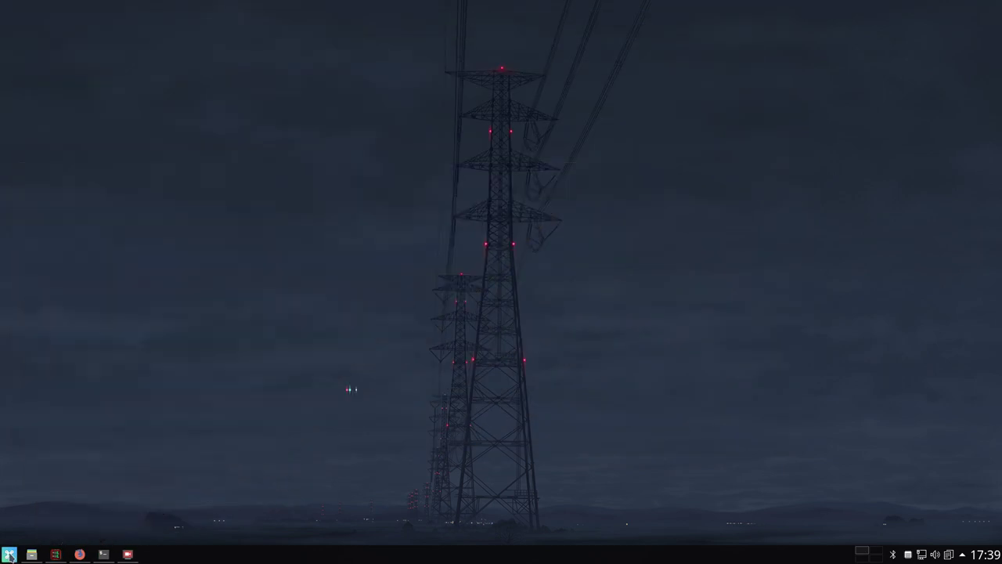
Launch Cadence again and review the JACK driver settings, leaving them without saving changes
key("super")
key("Down")
key("Return")
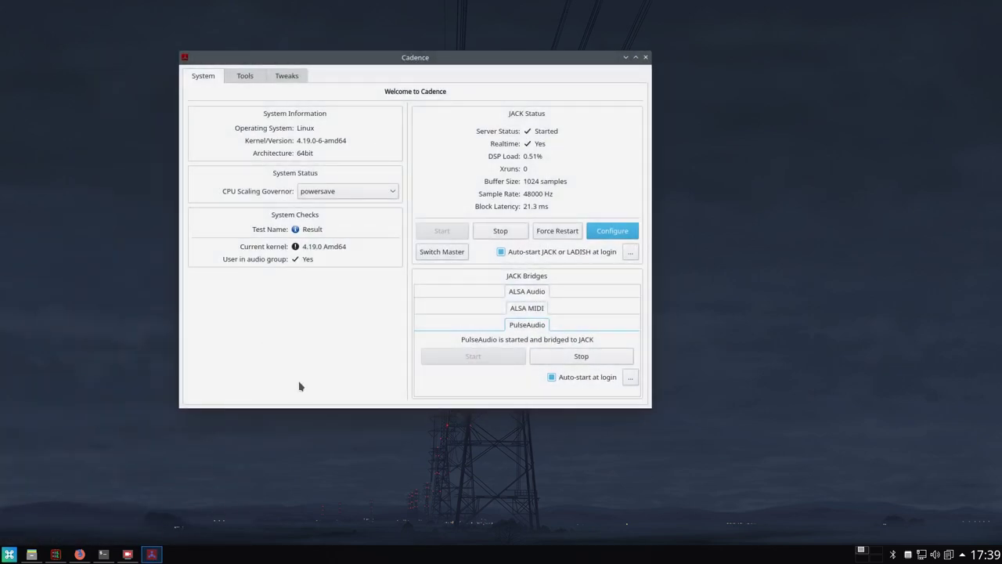
left_click(612, 230)
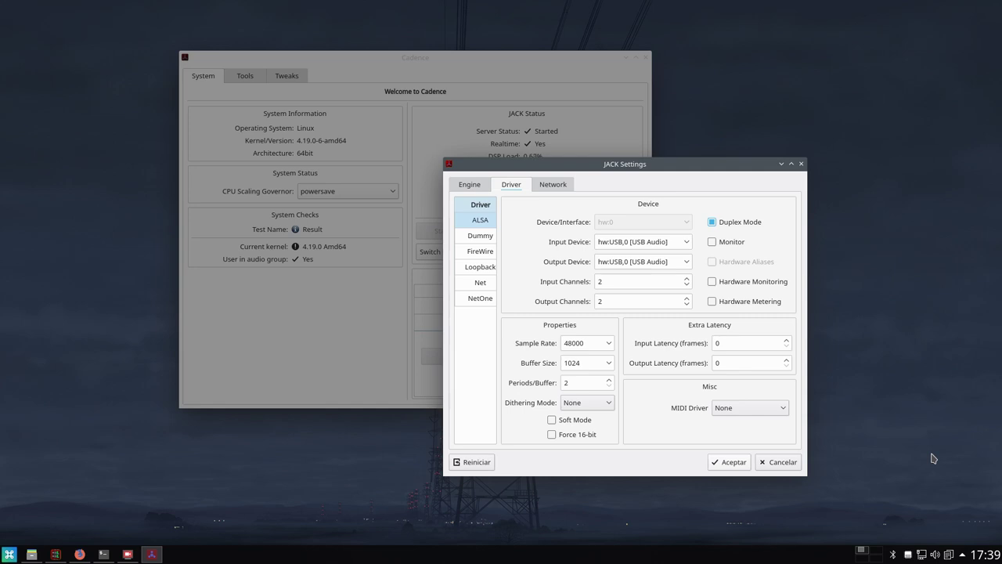
left_click(783, 462)
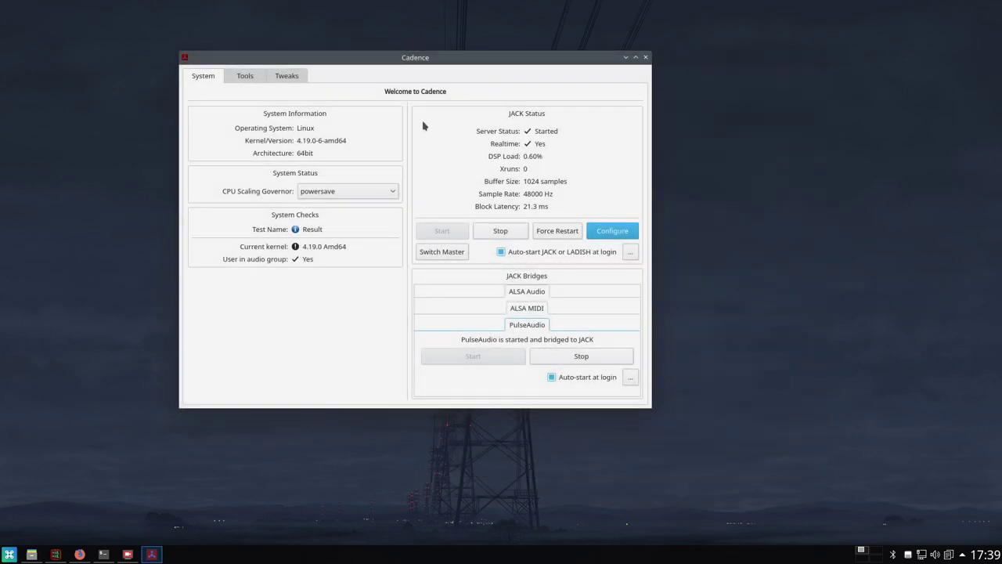
Look through Cadence's Tools and Tweaks pages, return to System, and minimize the window
left_click_drag(496, 63, 392, 58)
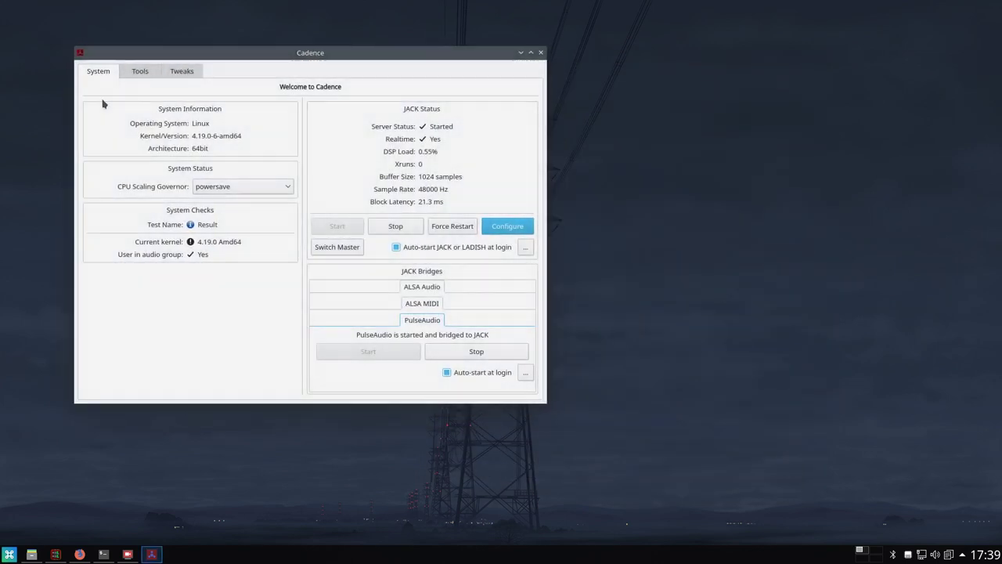
left_click(146, 73)
left_click(177, 73)
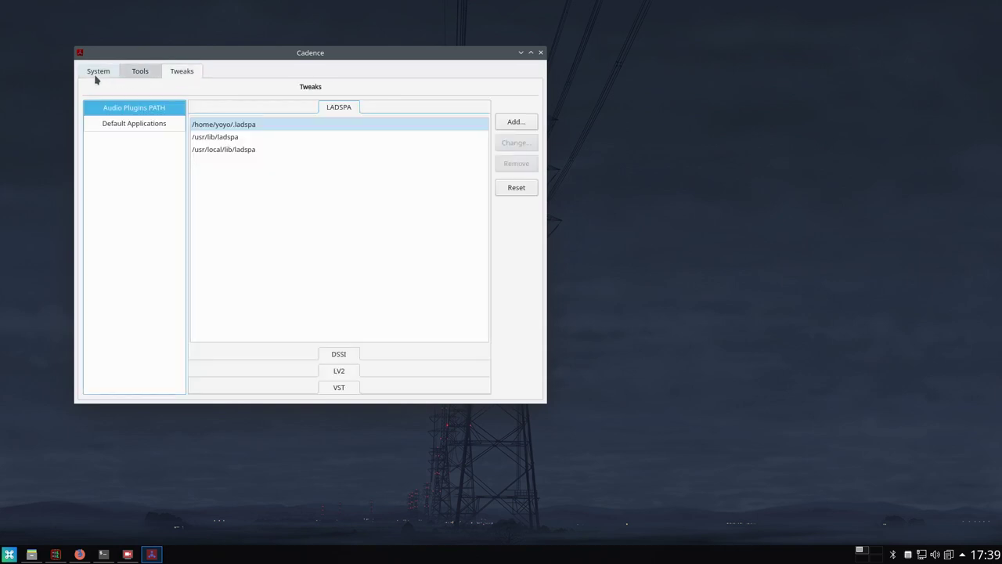
left_click(96, 75)
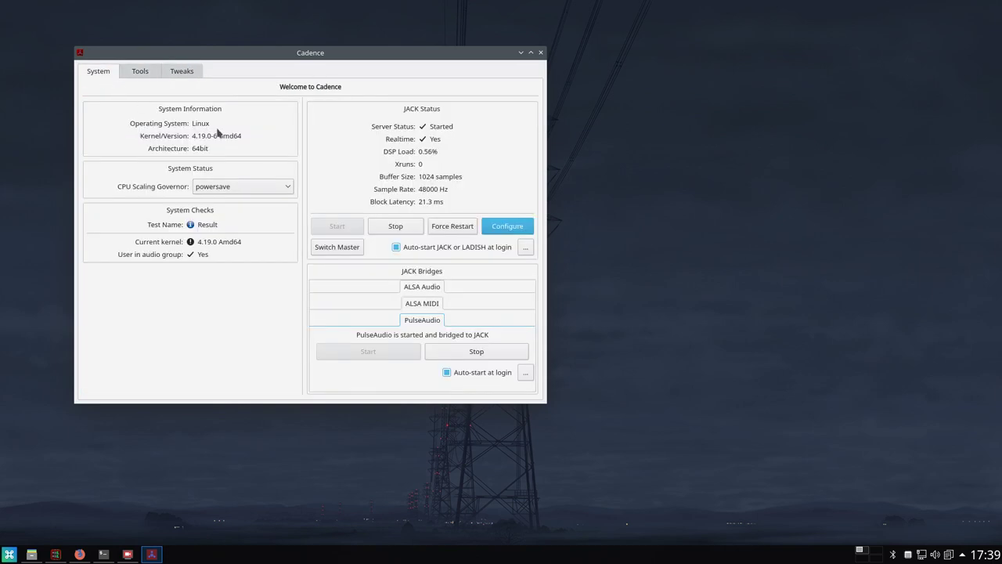
left_click(520, 53)
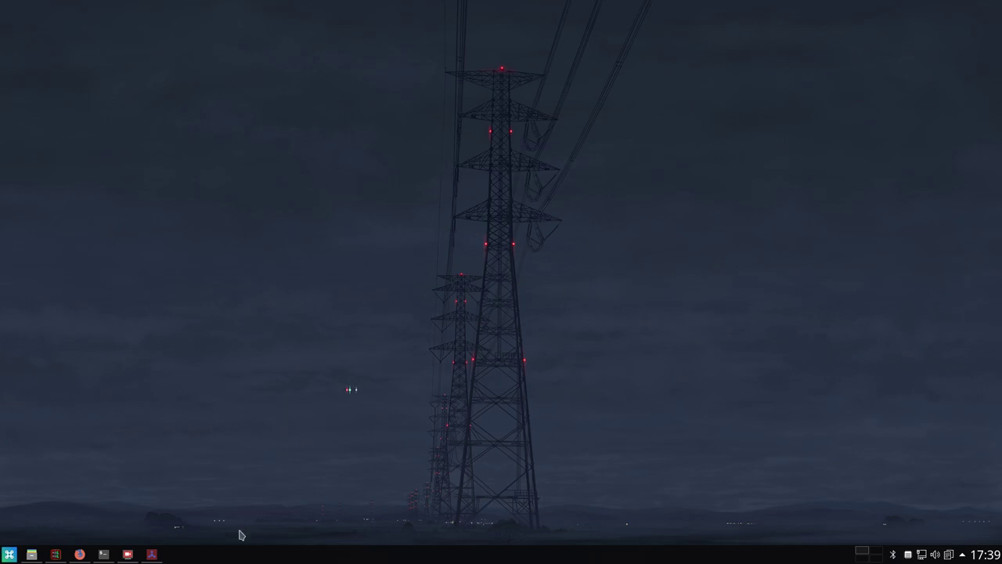
Bring up SimpleScreenRecorder and Konsole, and move and resize their windows so they sit side by side
left_click(128, 555)
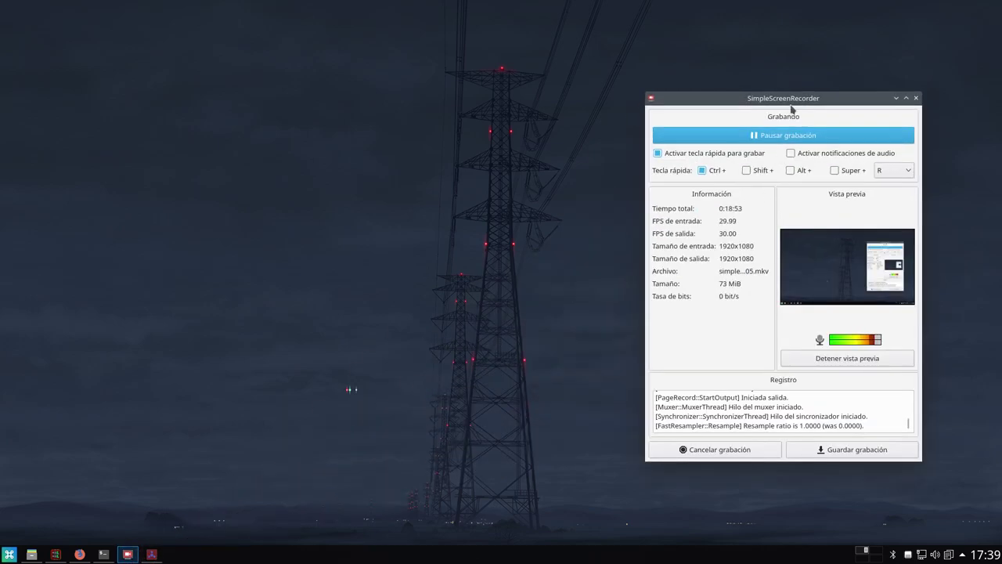
left_click_drag(802, 104, 809, 54)
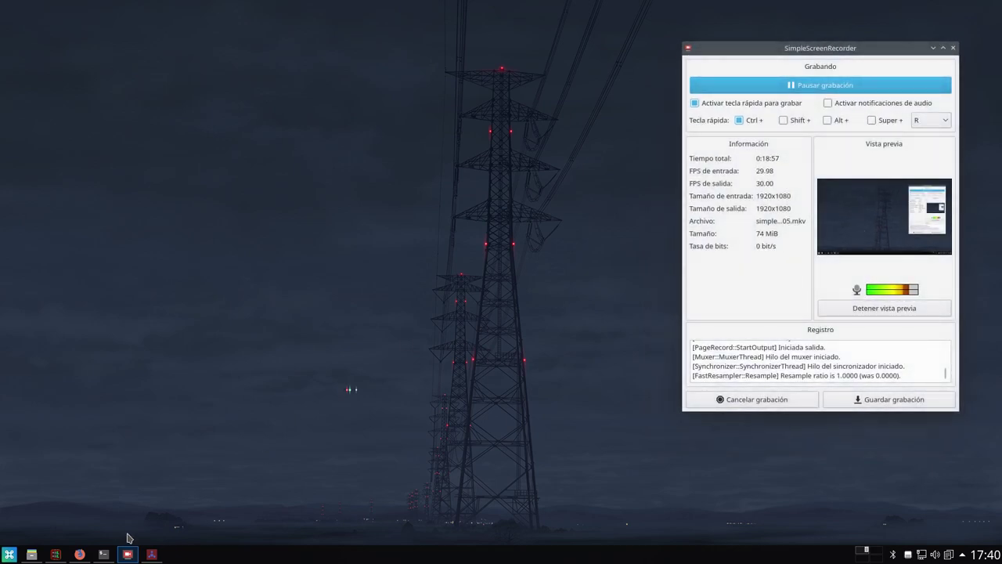
left_click(104, 555)
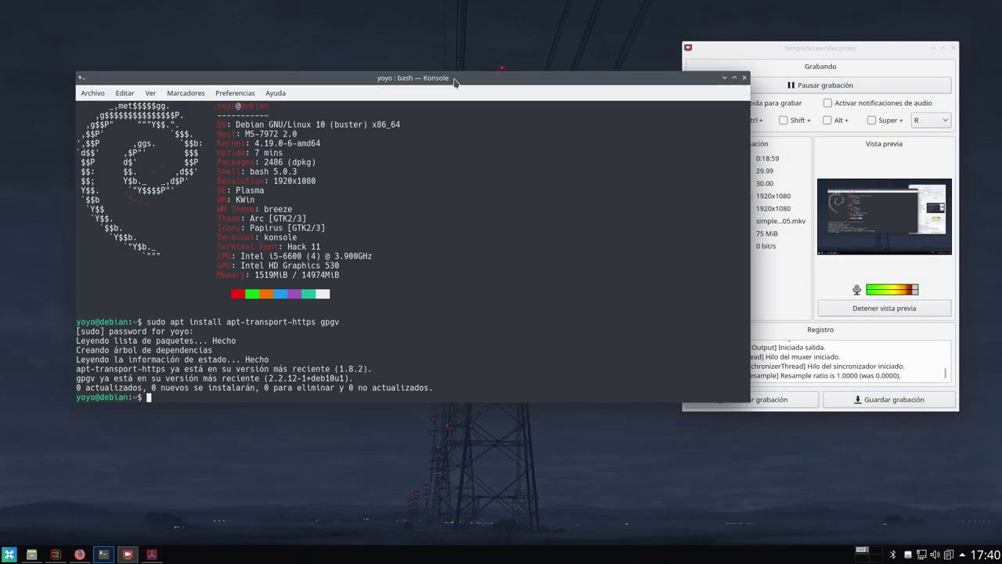
left_click_drag(457, 83, 383, 46)
left_click_drag(674, 540, 521, 431)
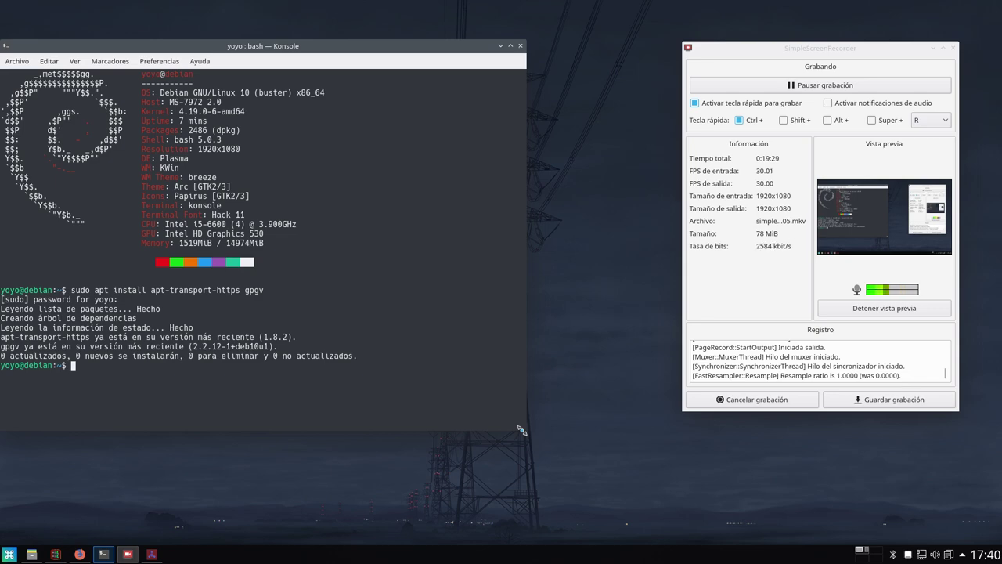
left_click_drag(317, 50, 384, 39)
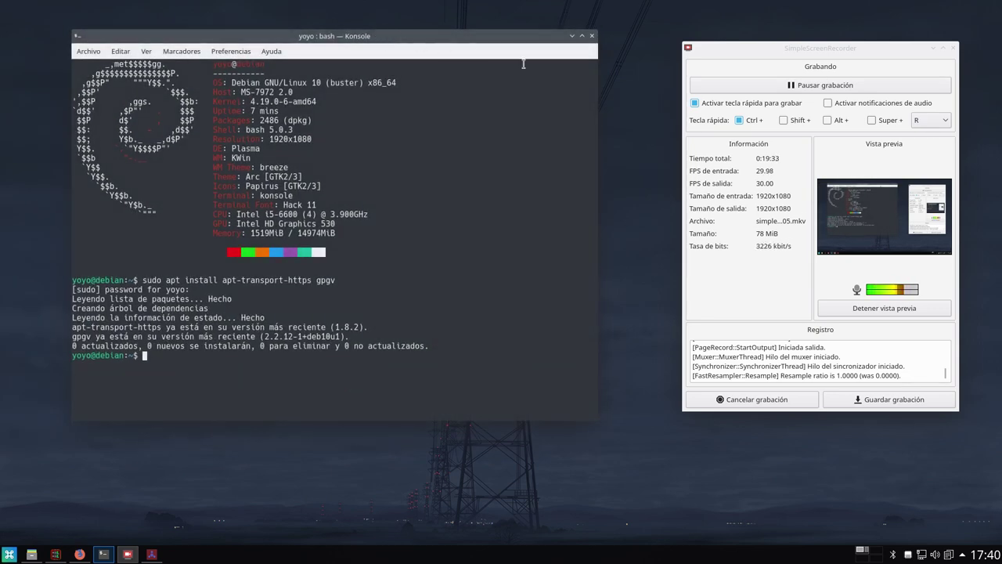